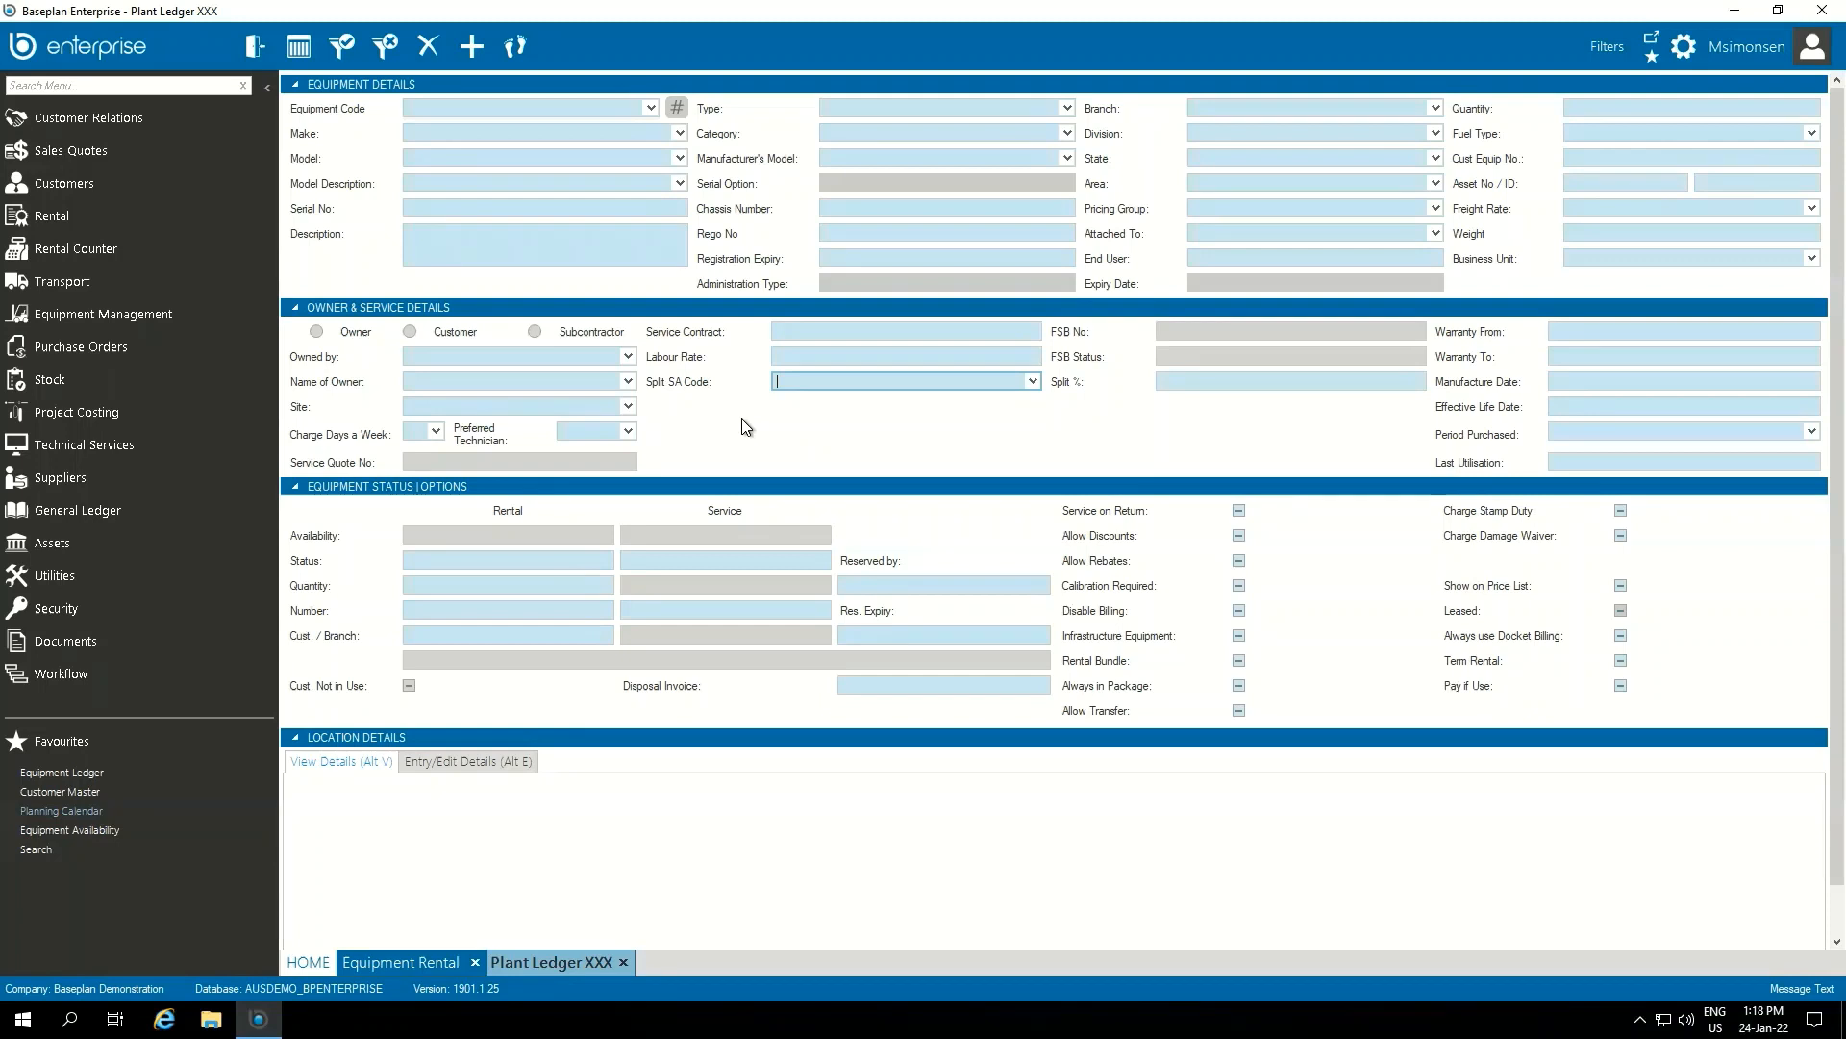
Open the Planning Calendar from the Rental module
left_click(182, 313)
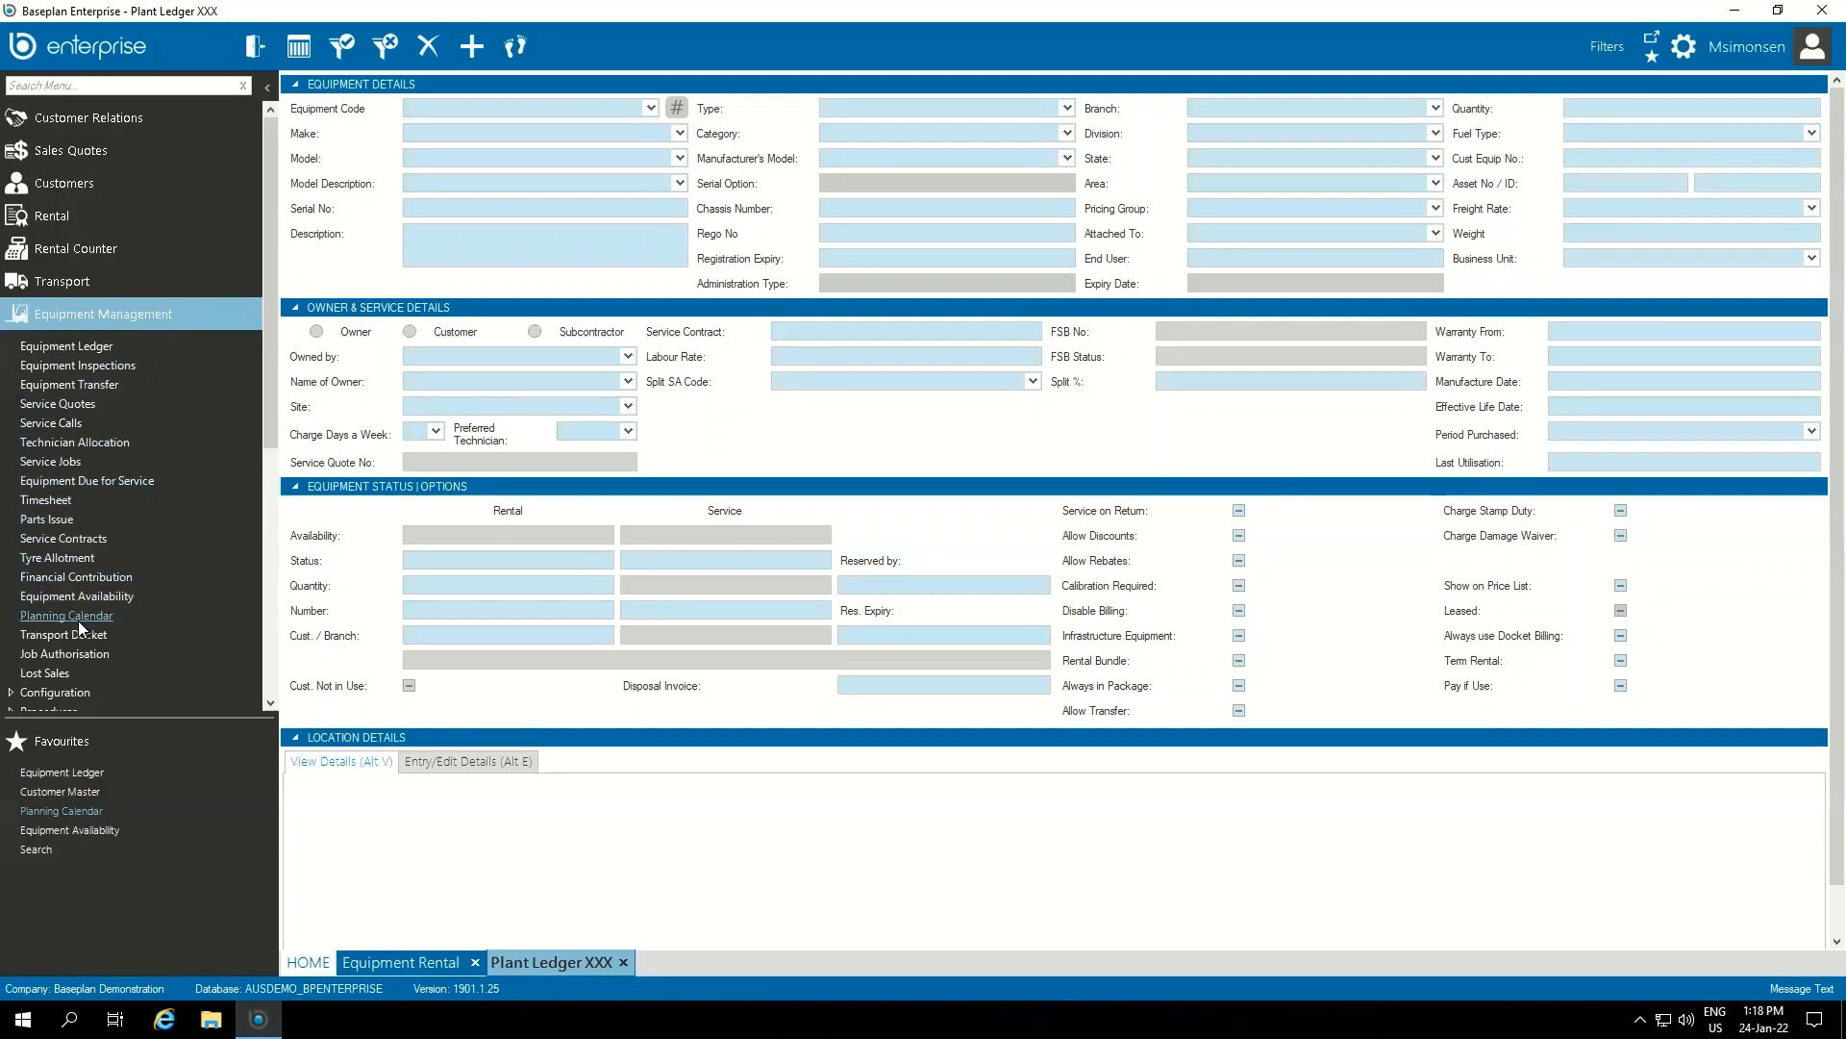
left_click(78, 212)
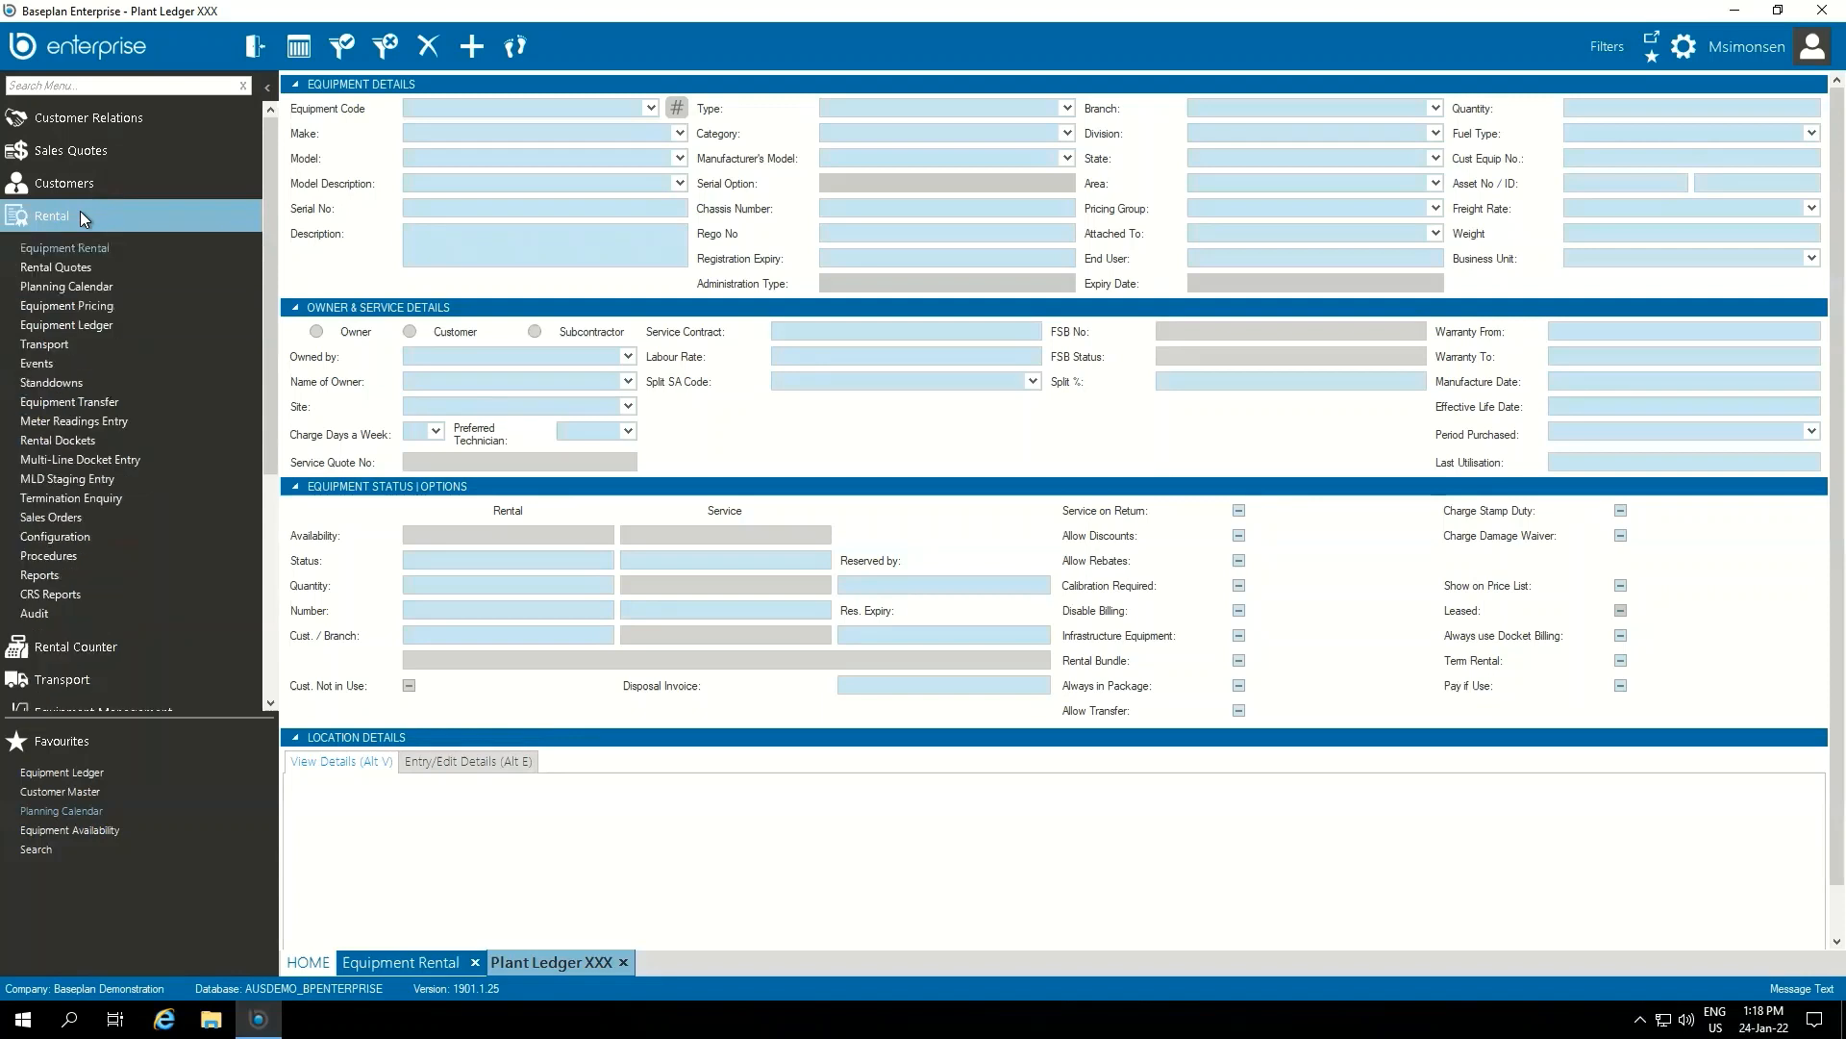
left_click(78, 287)
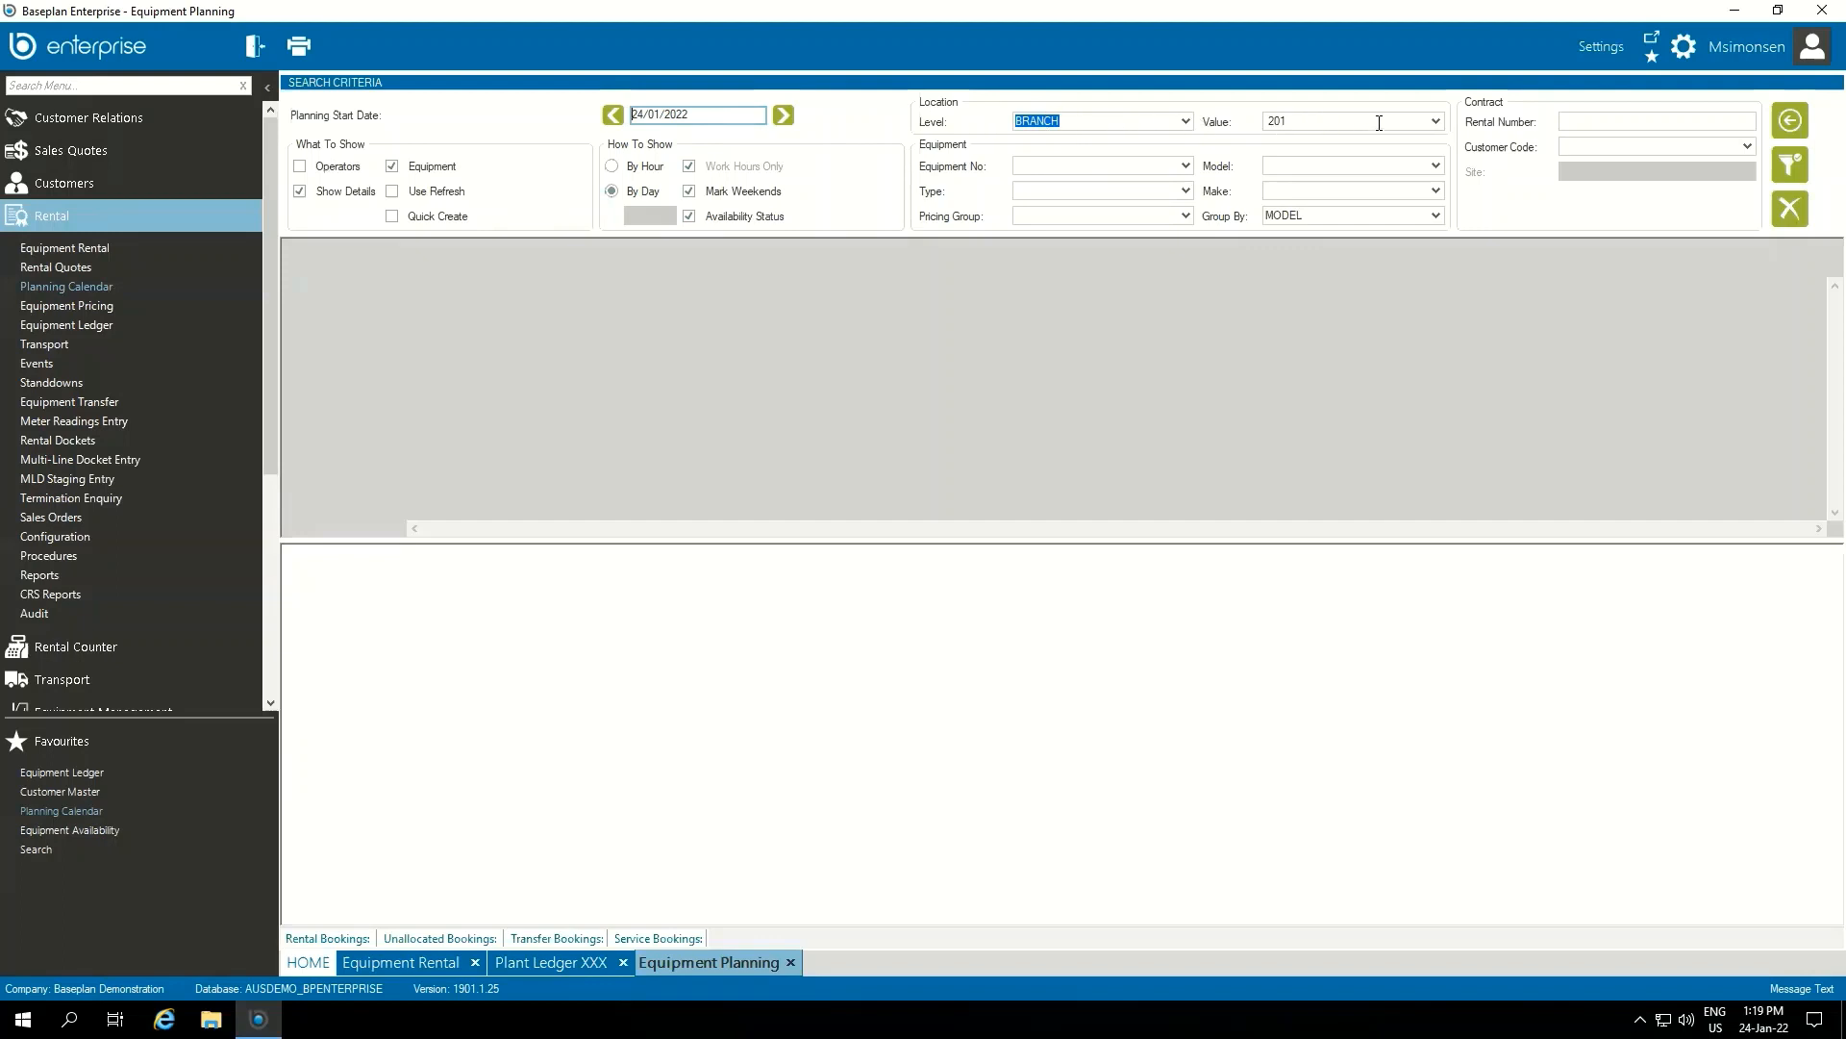
Filter the planning calendar at branch level to equipment type 1.7TE and run the search
left_click(1189, 122)
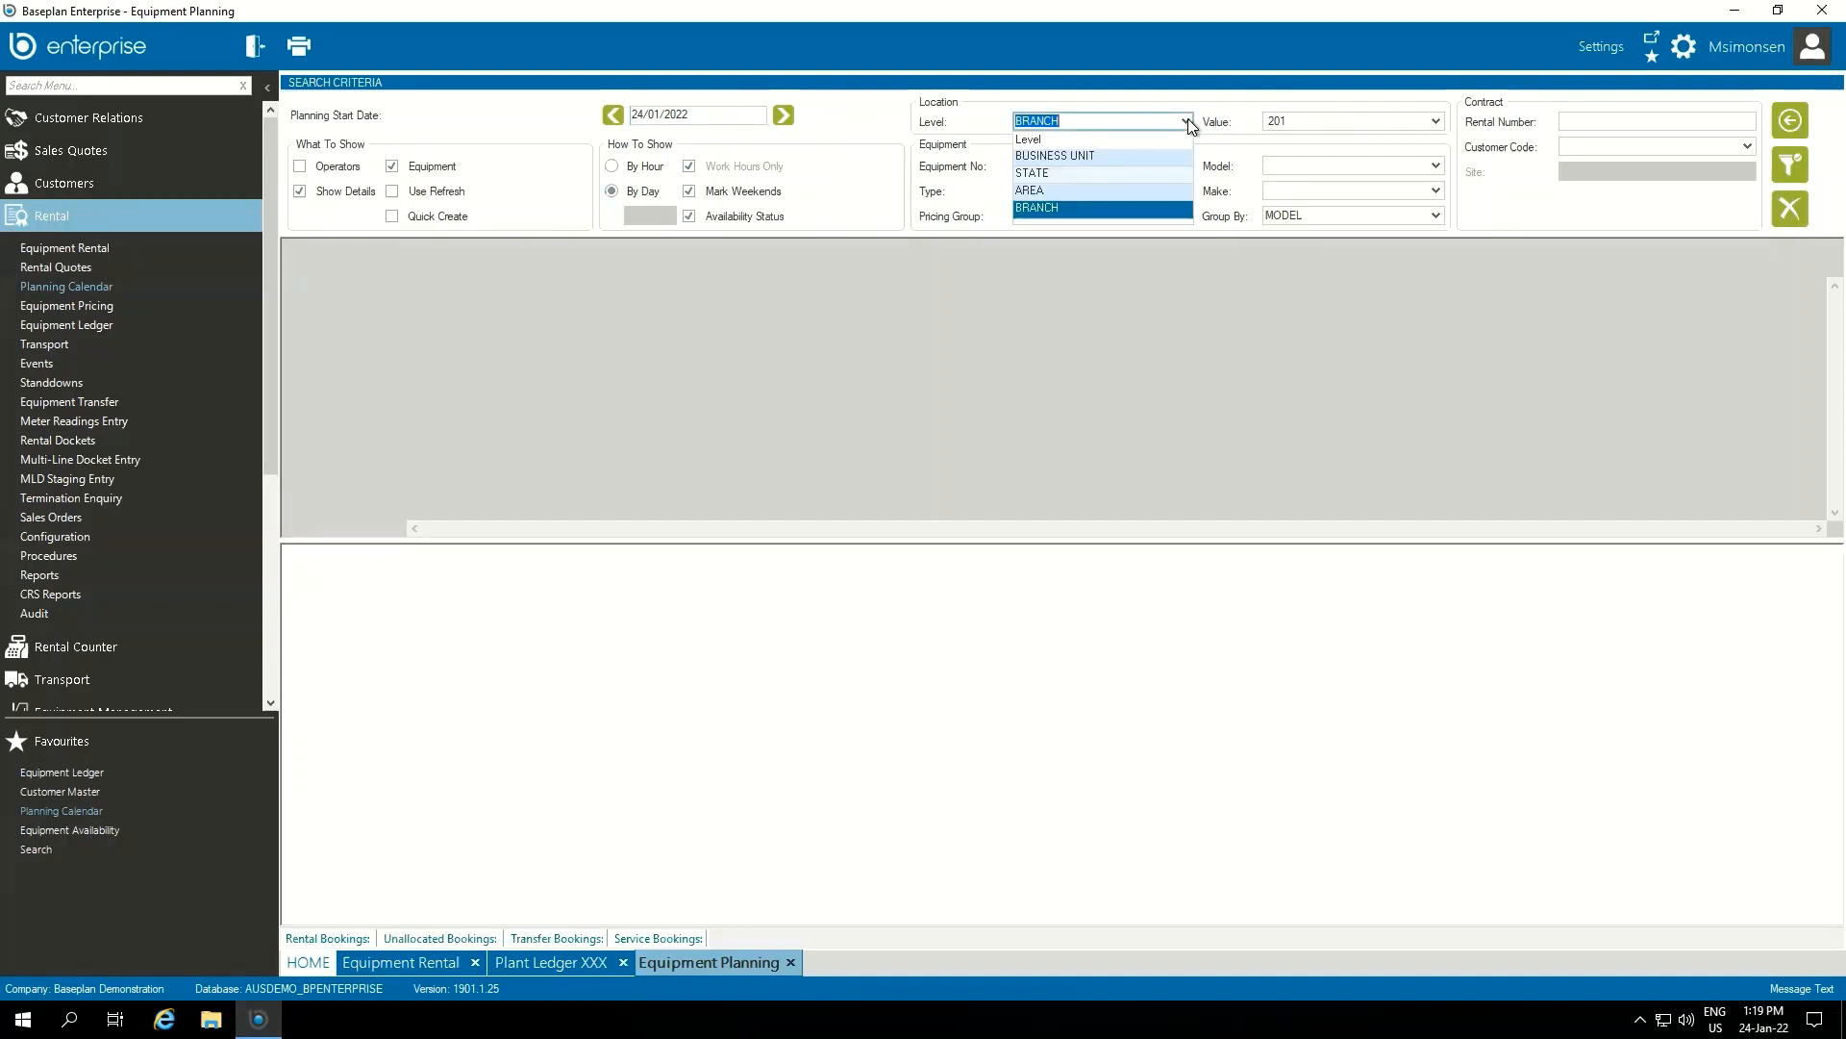
left_click(1248, 164)
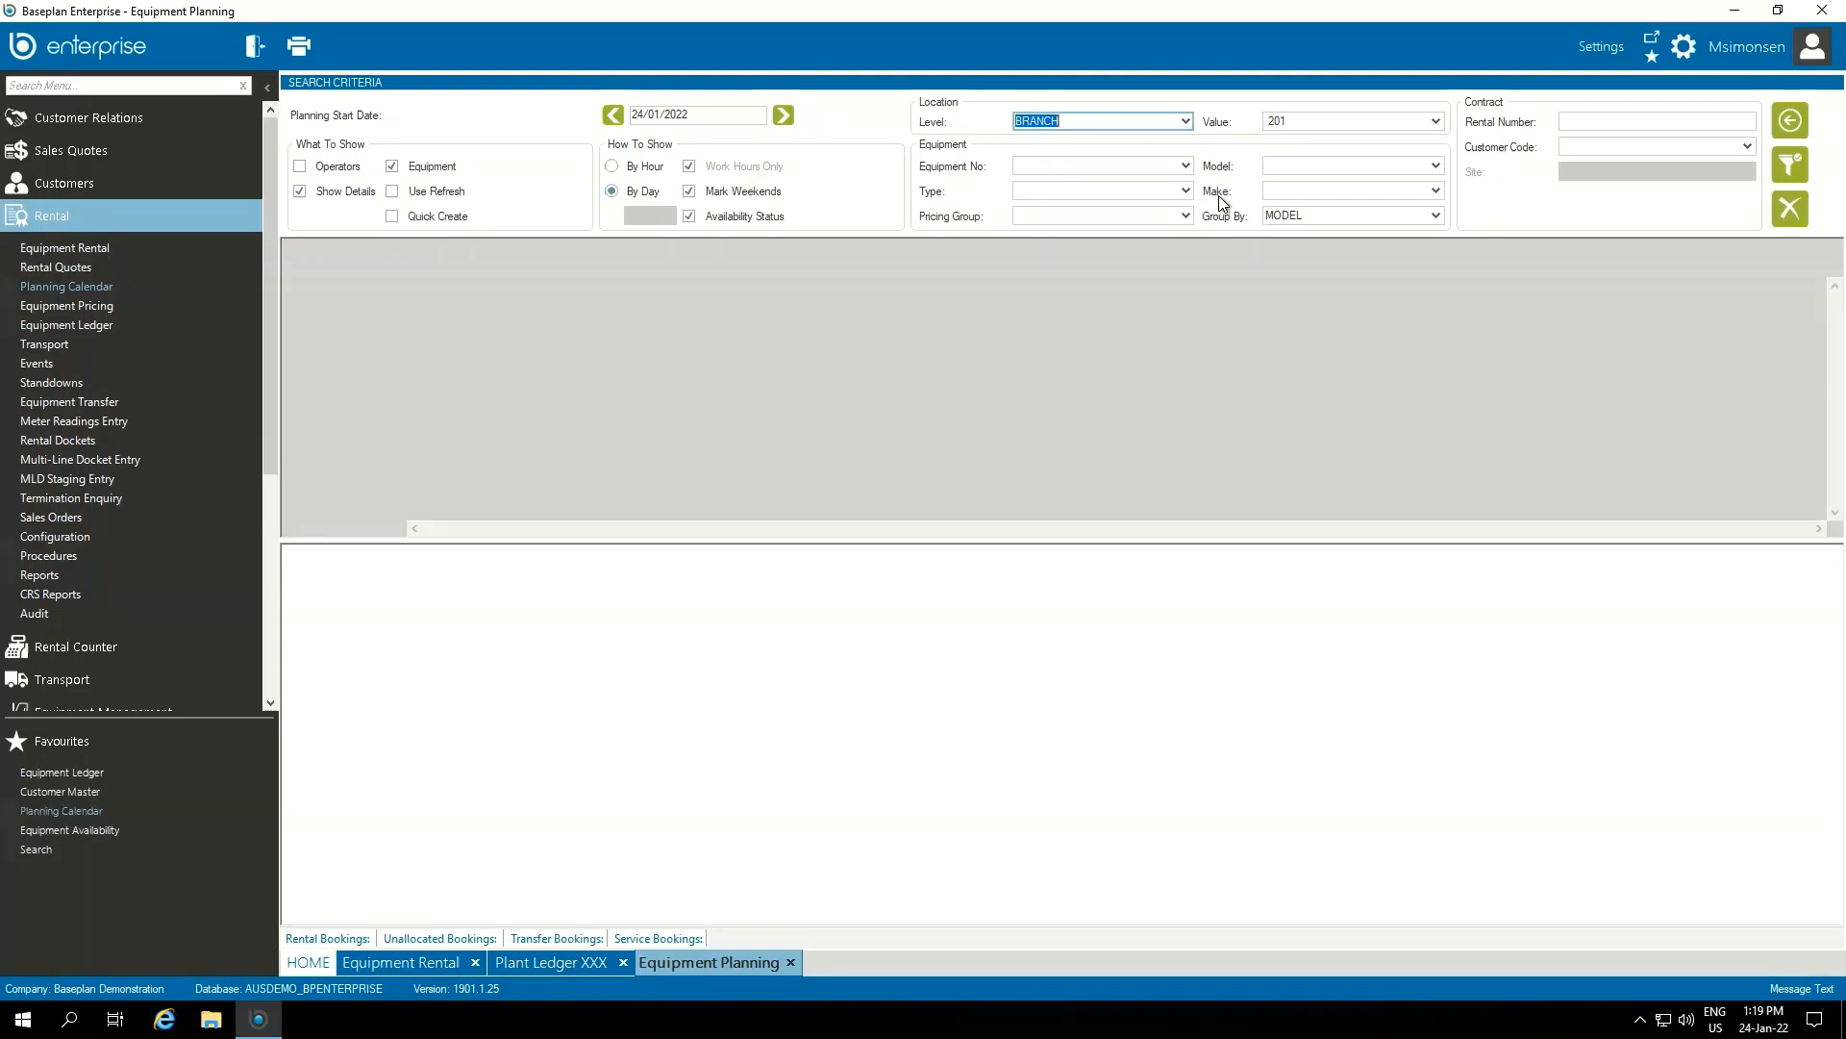
left_click(1072, 189)
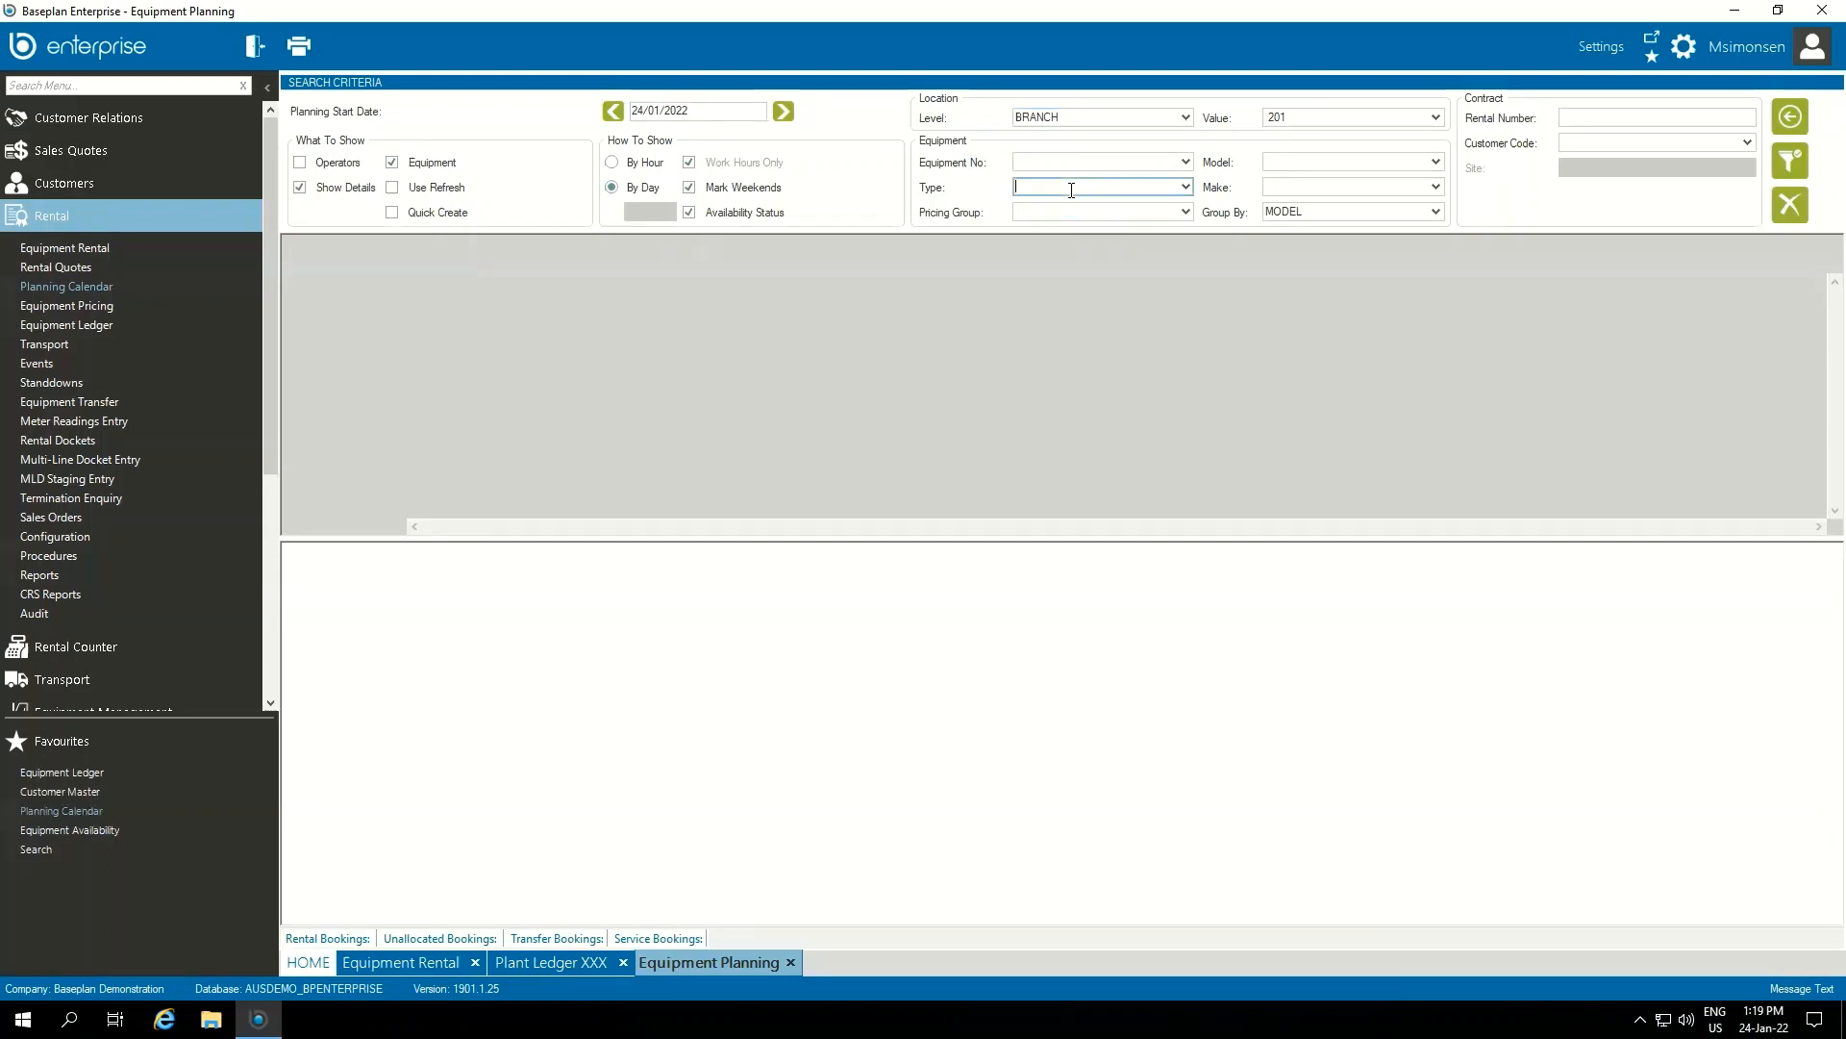
type("1.7TE")
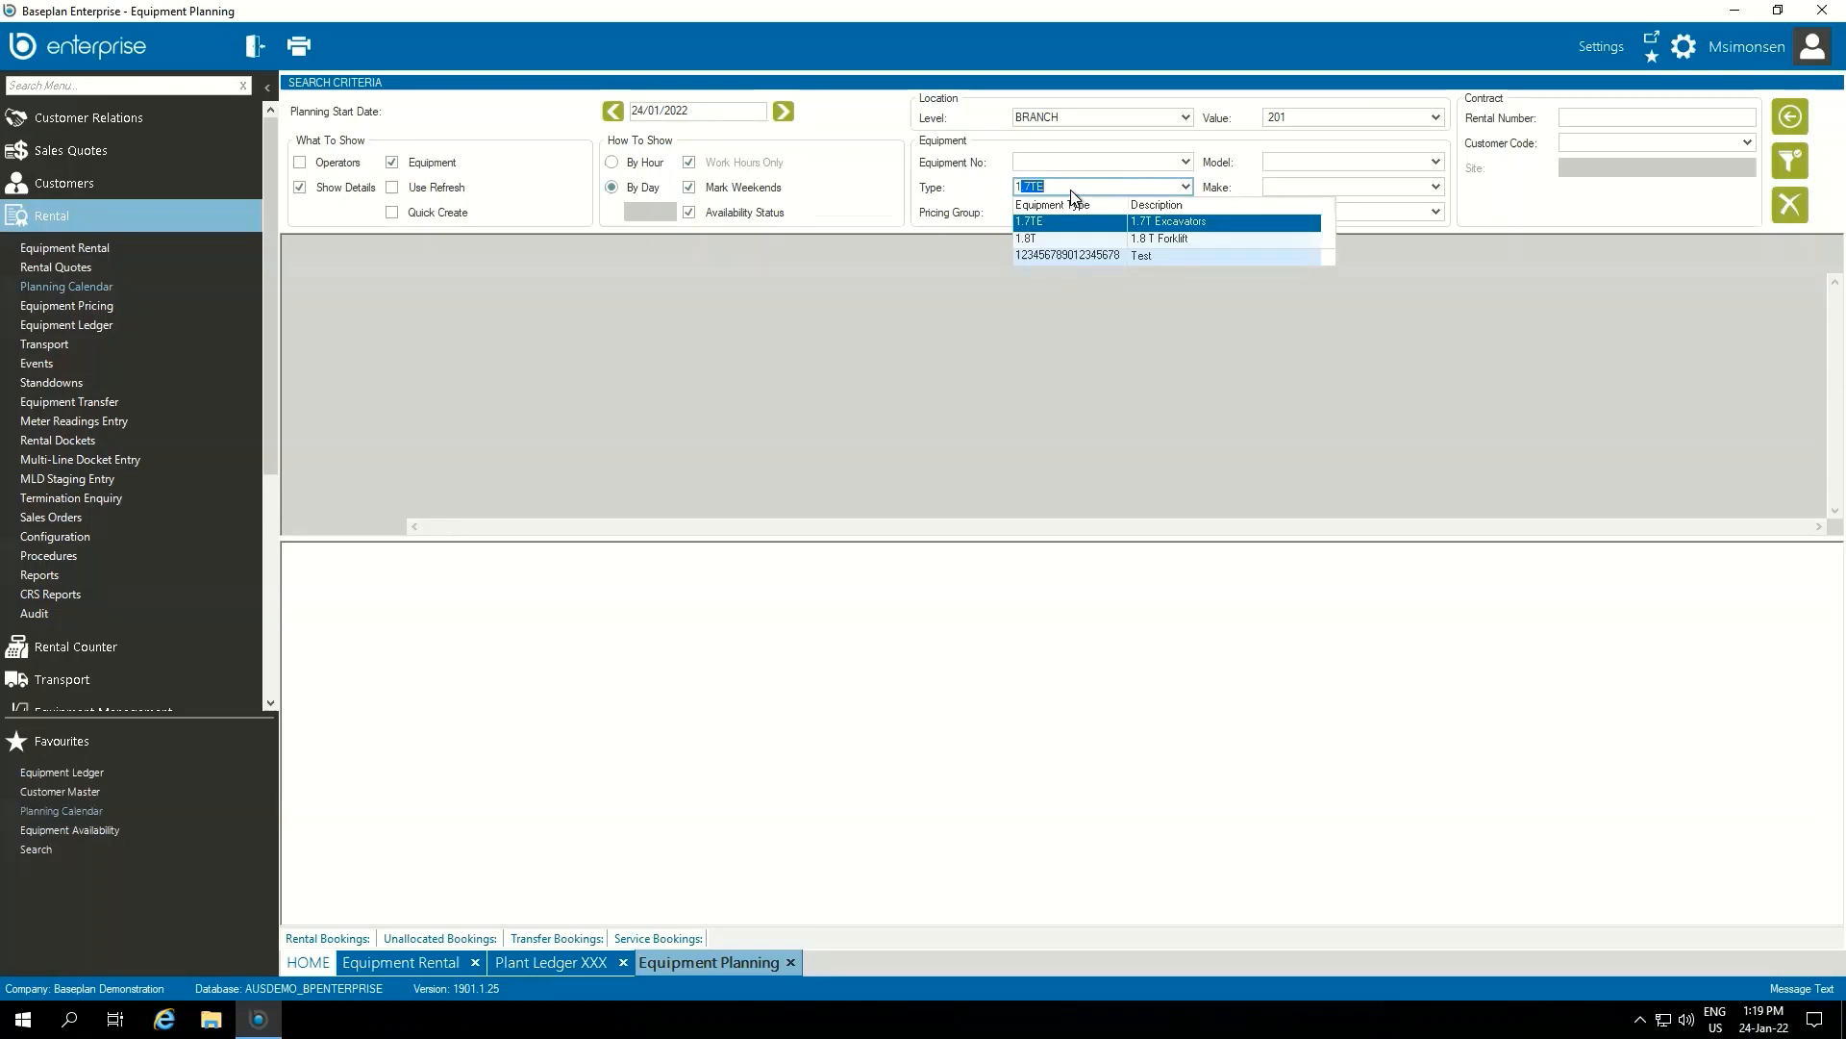
key("Tab")
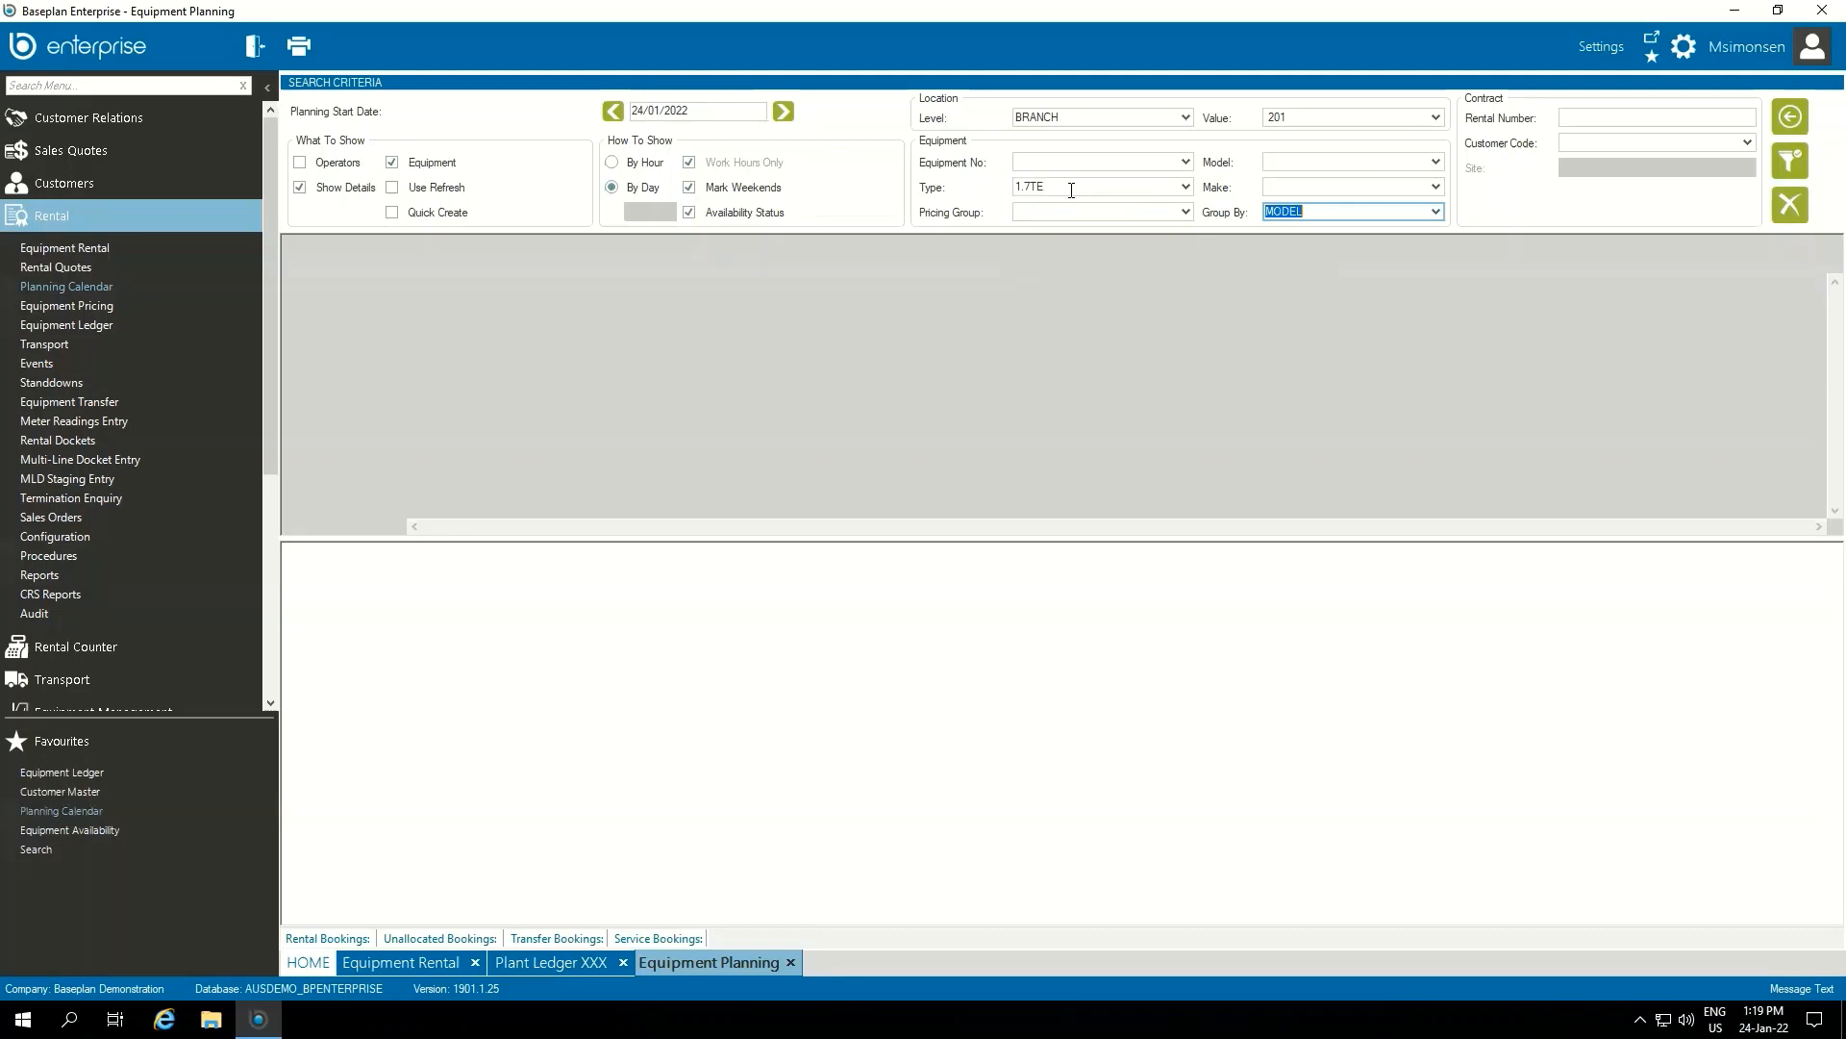
left_click(1791, 166)
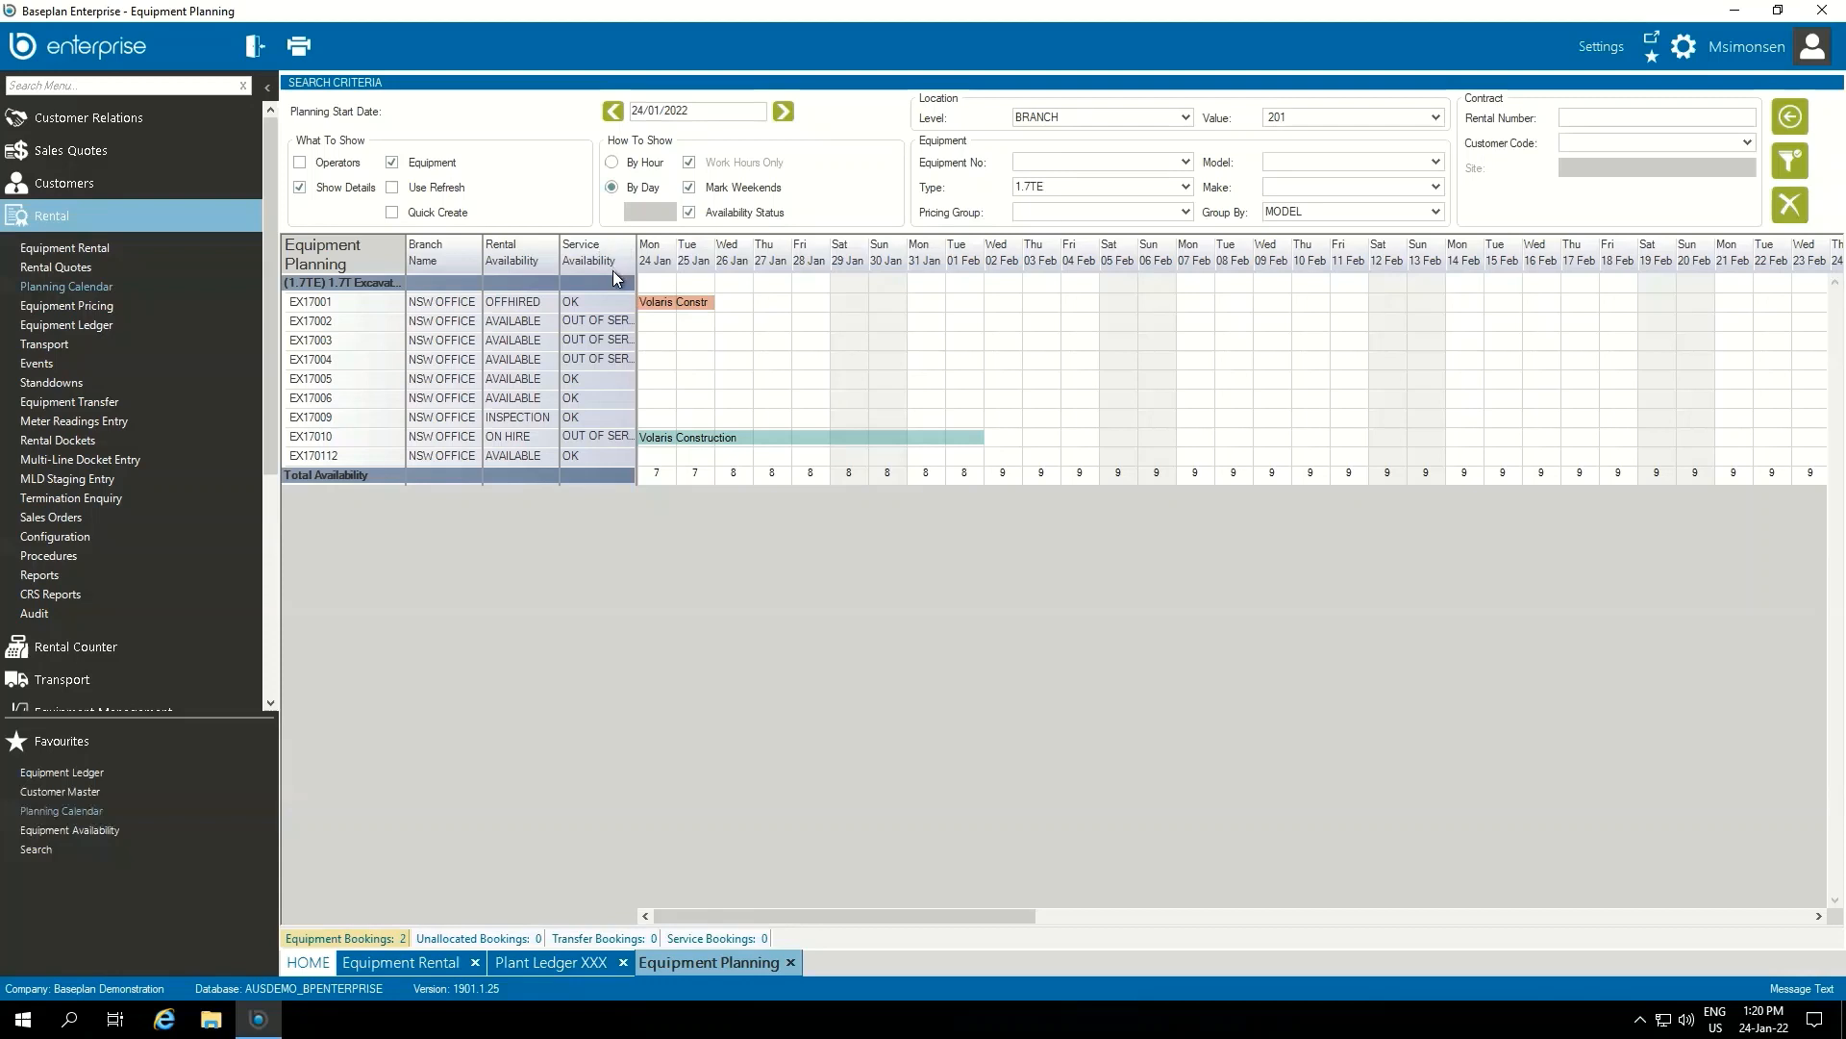
Open the rental contract behind EX17001's booking, expand its rental line details, and close it
mouse_move(671, 304)
right_click(689, 303)
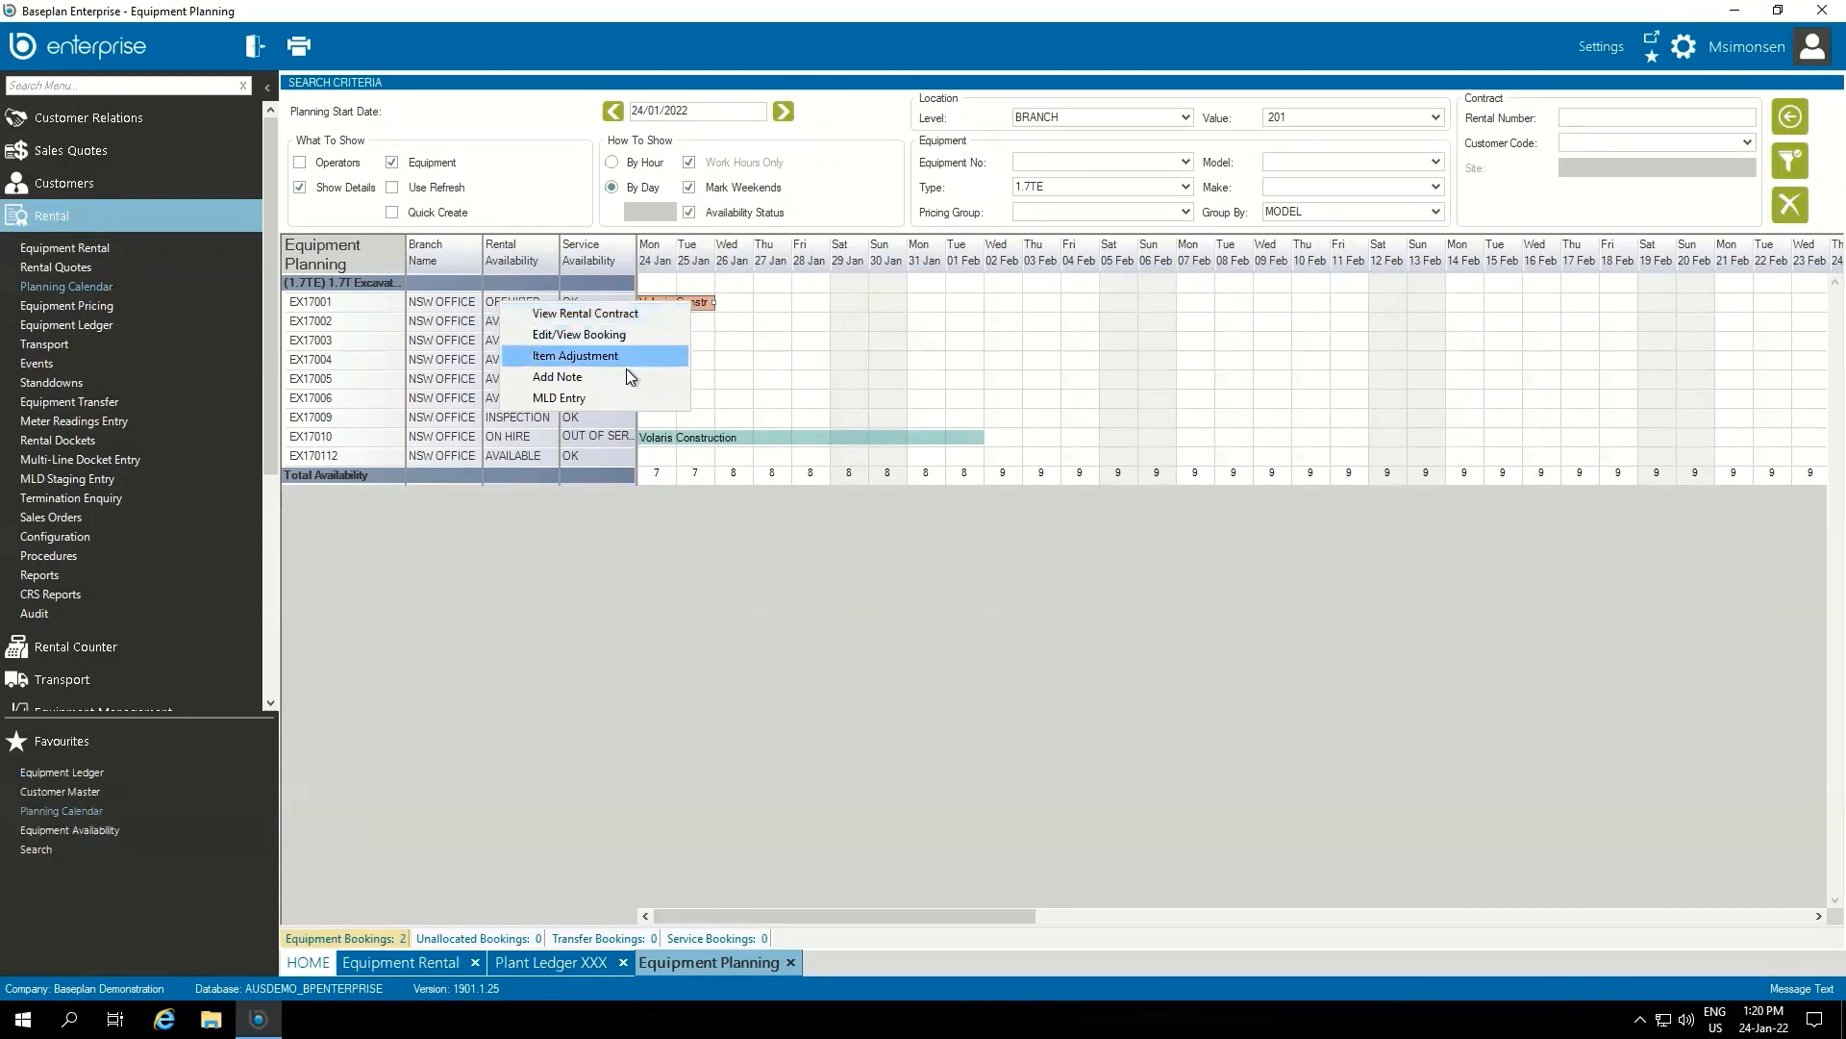
left_click(636, 313)
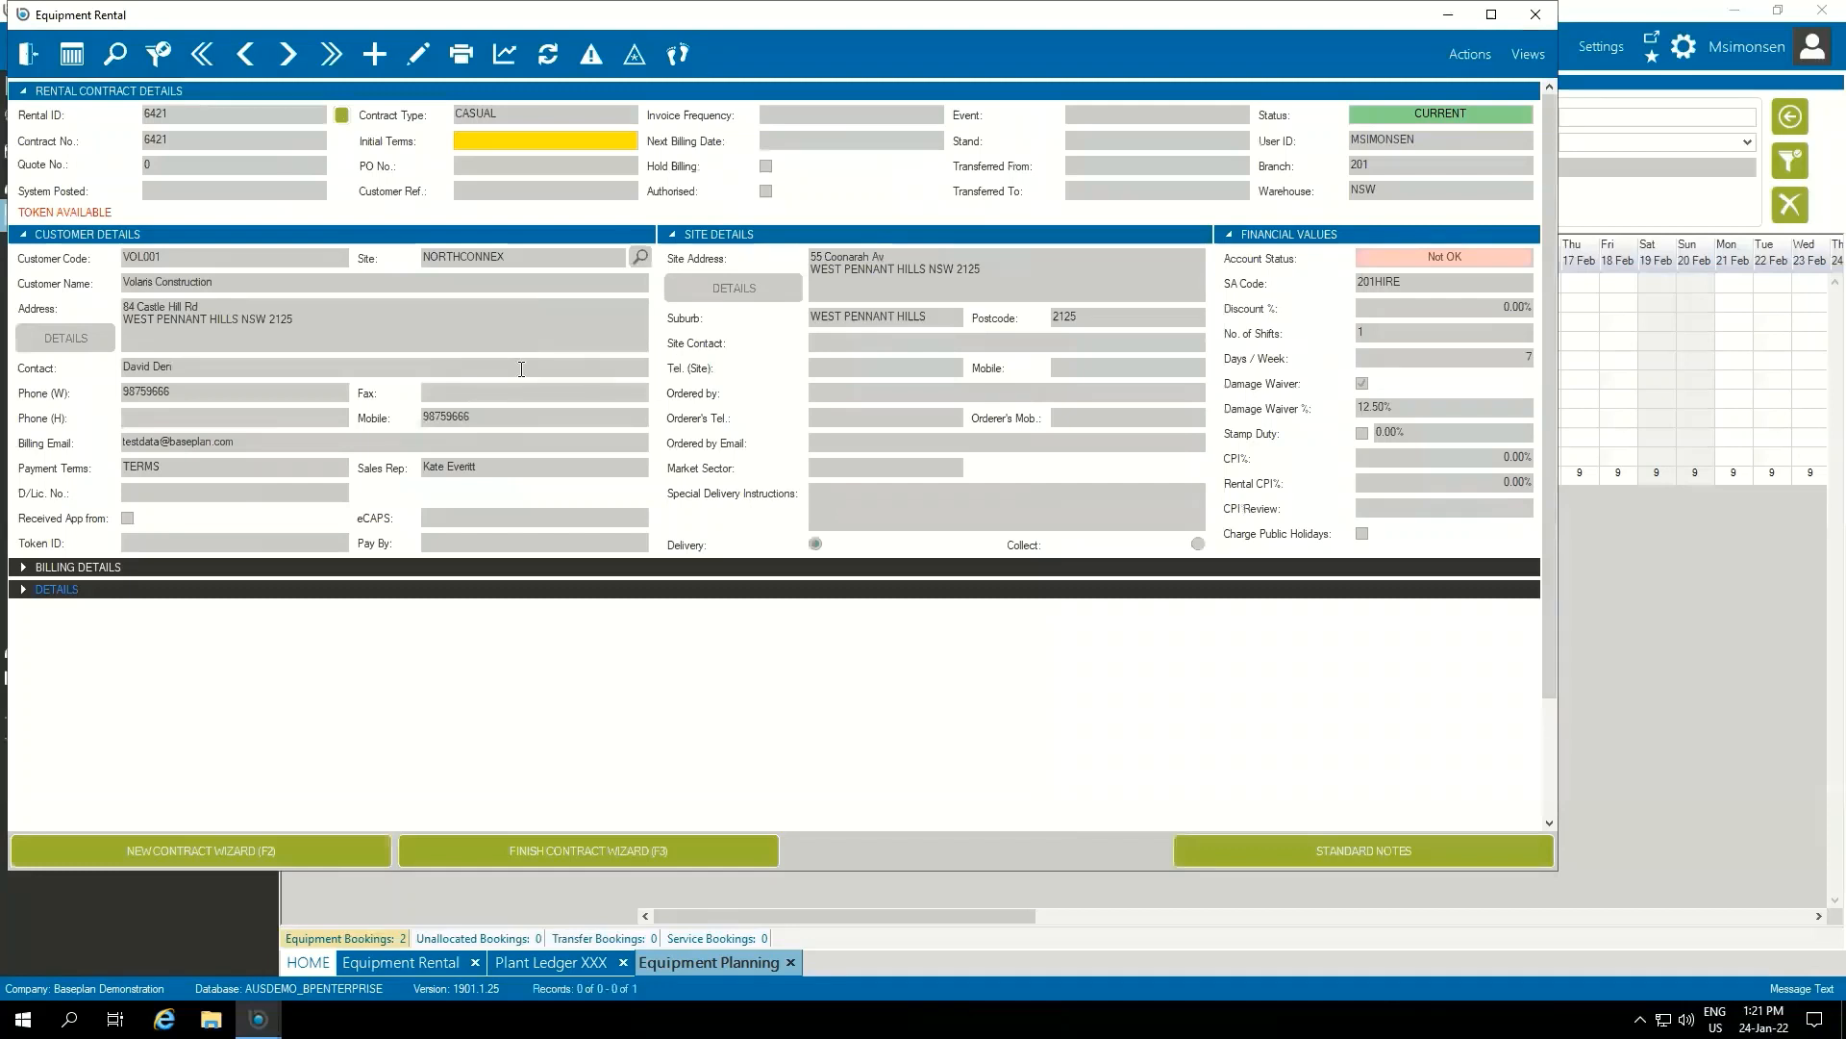
left_click(23, 590)
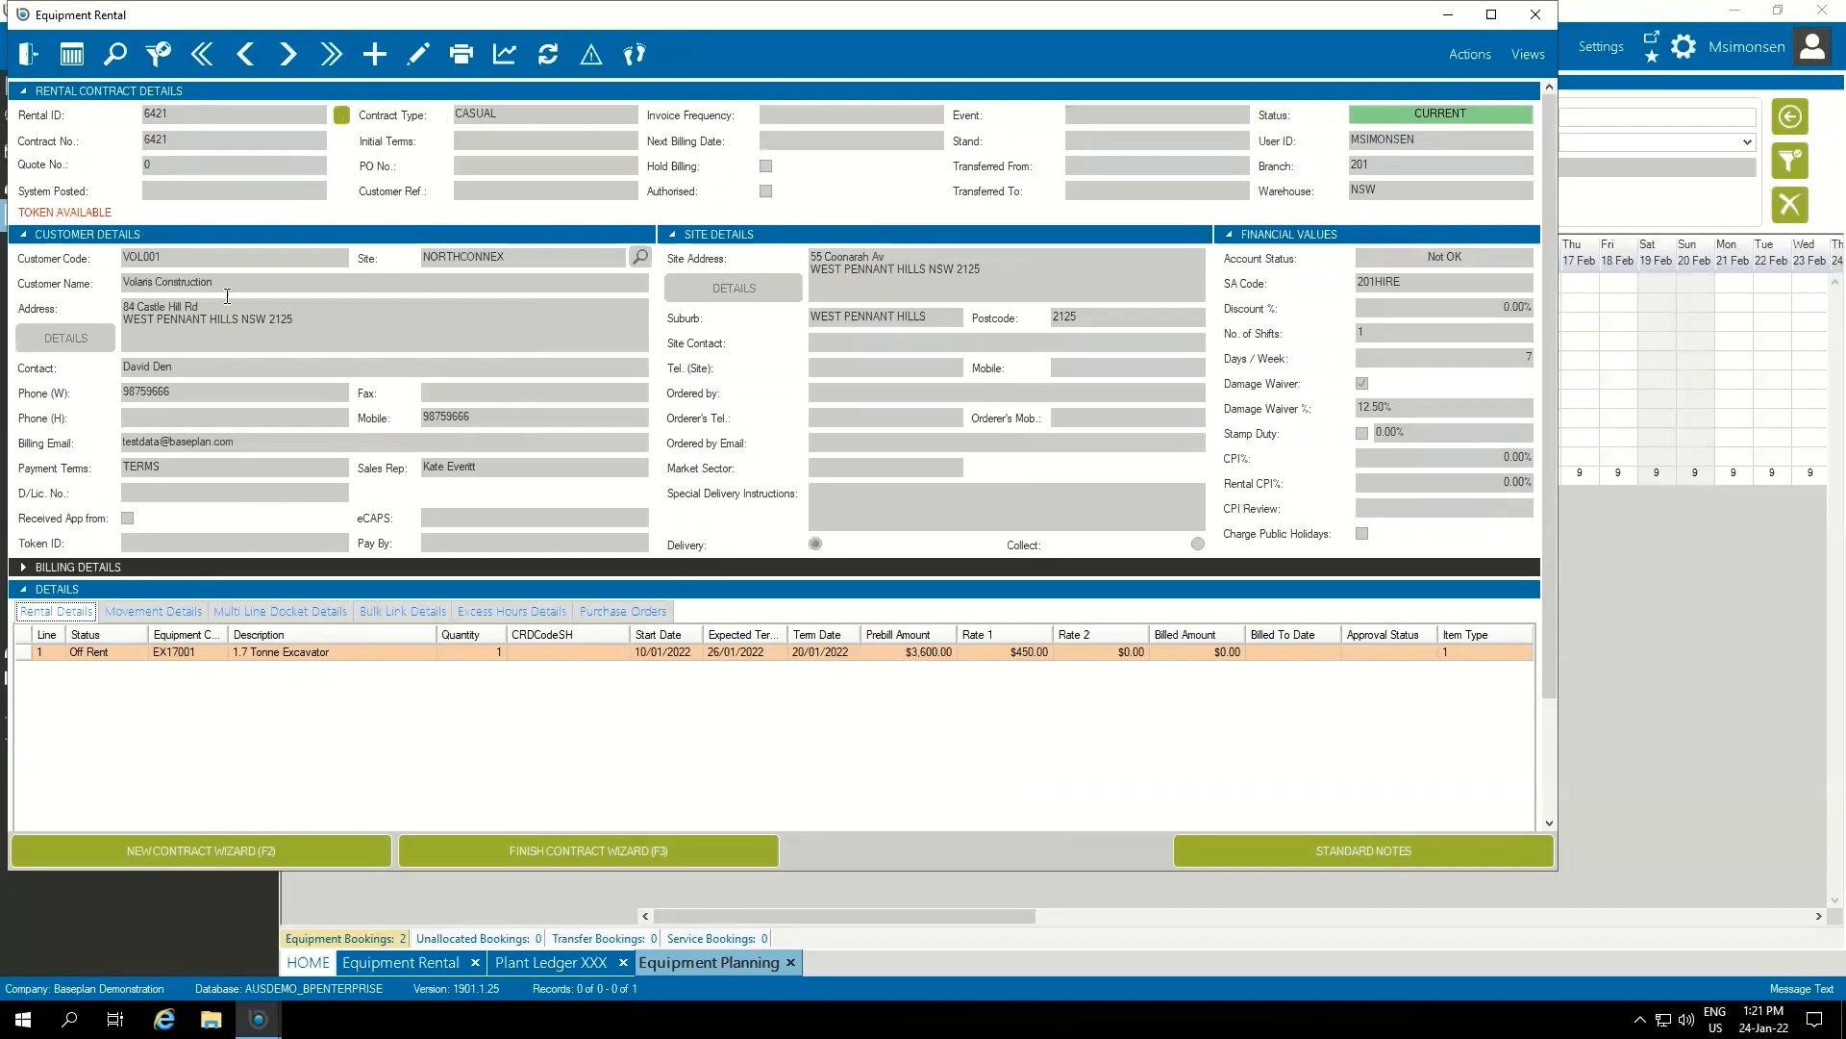
left_click(28, 56)
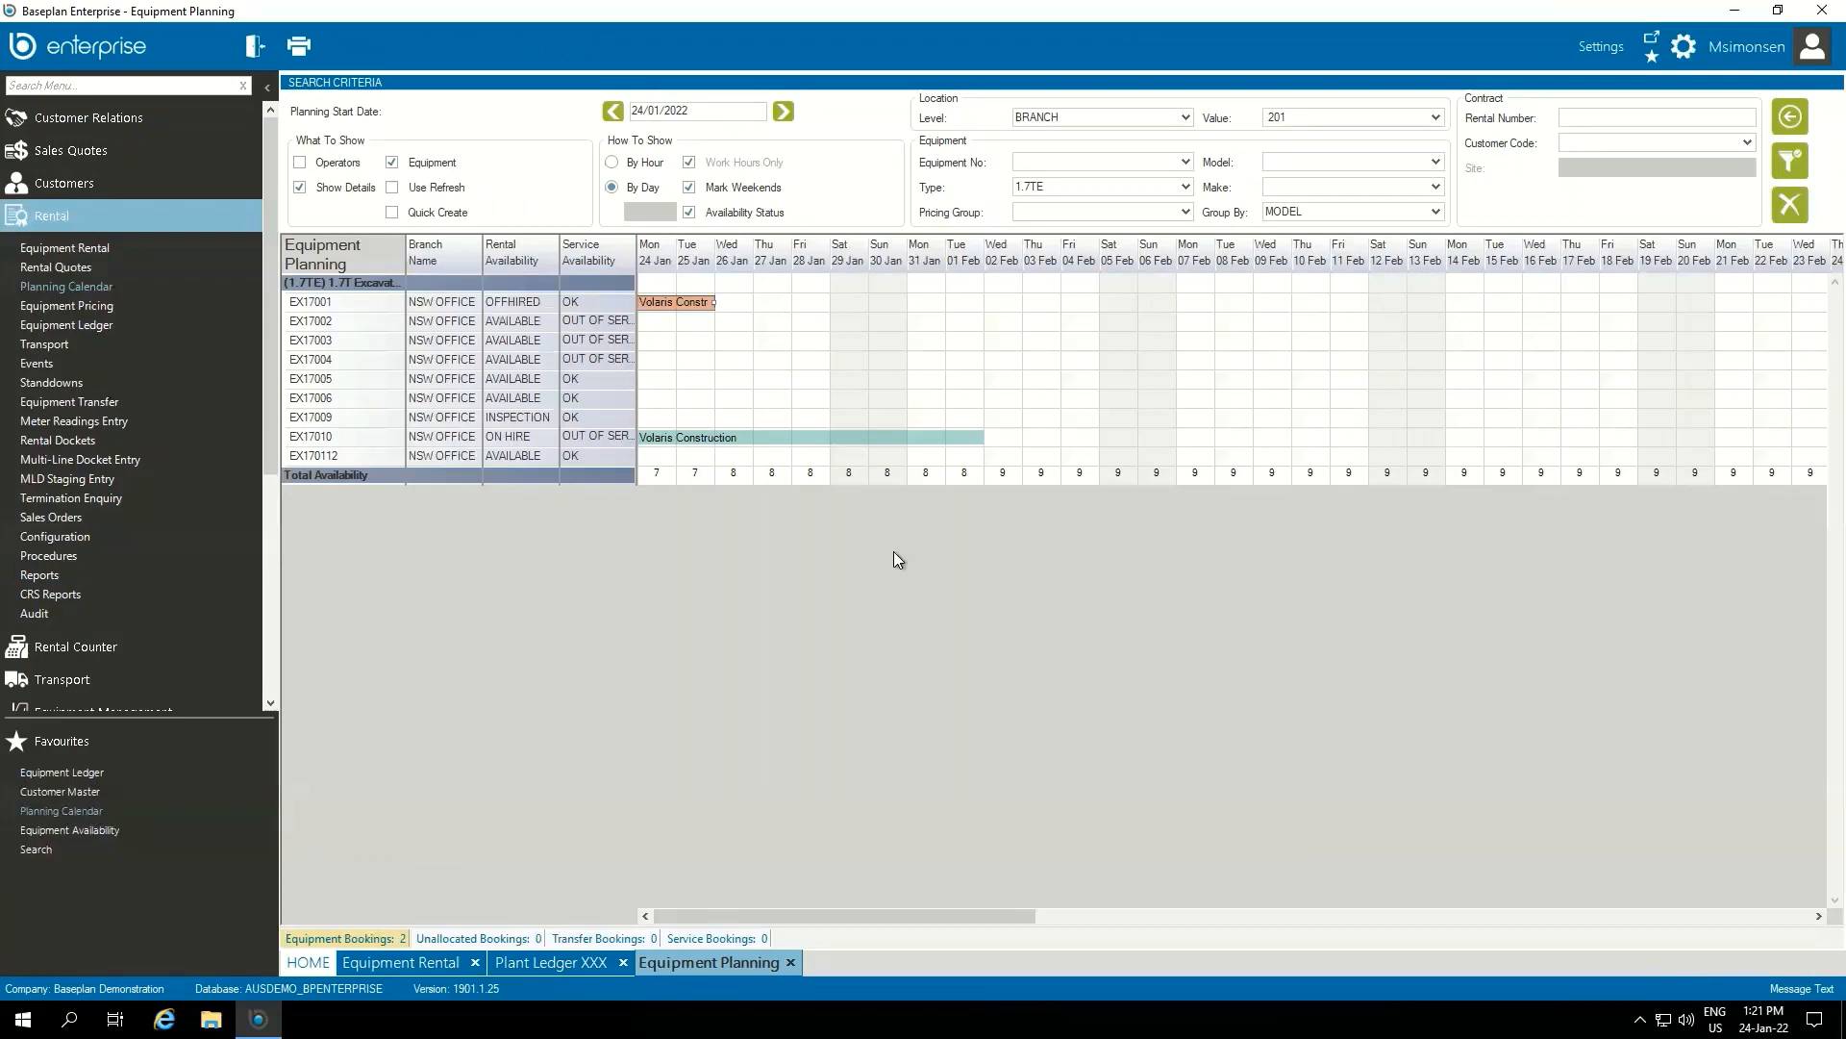
Extend EX17010's Volaris Construction booking to finish on 12/02/2022 and save the rate structure
mouse_move(848, 441)
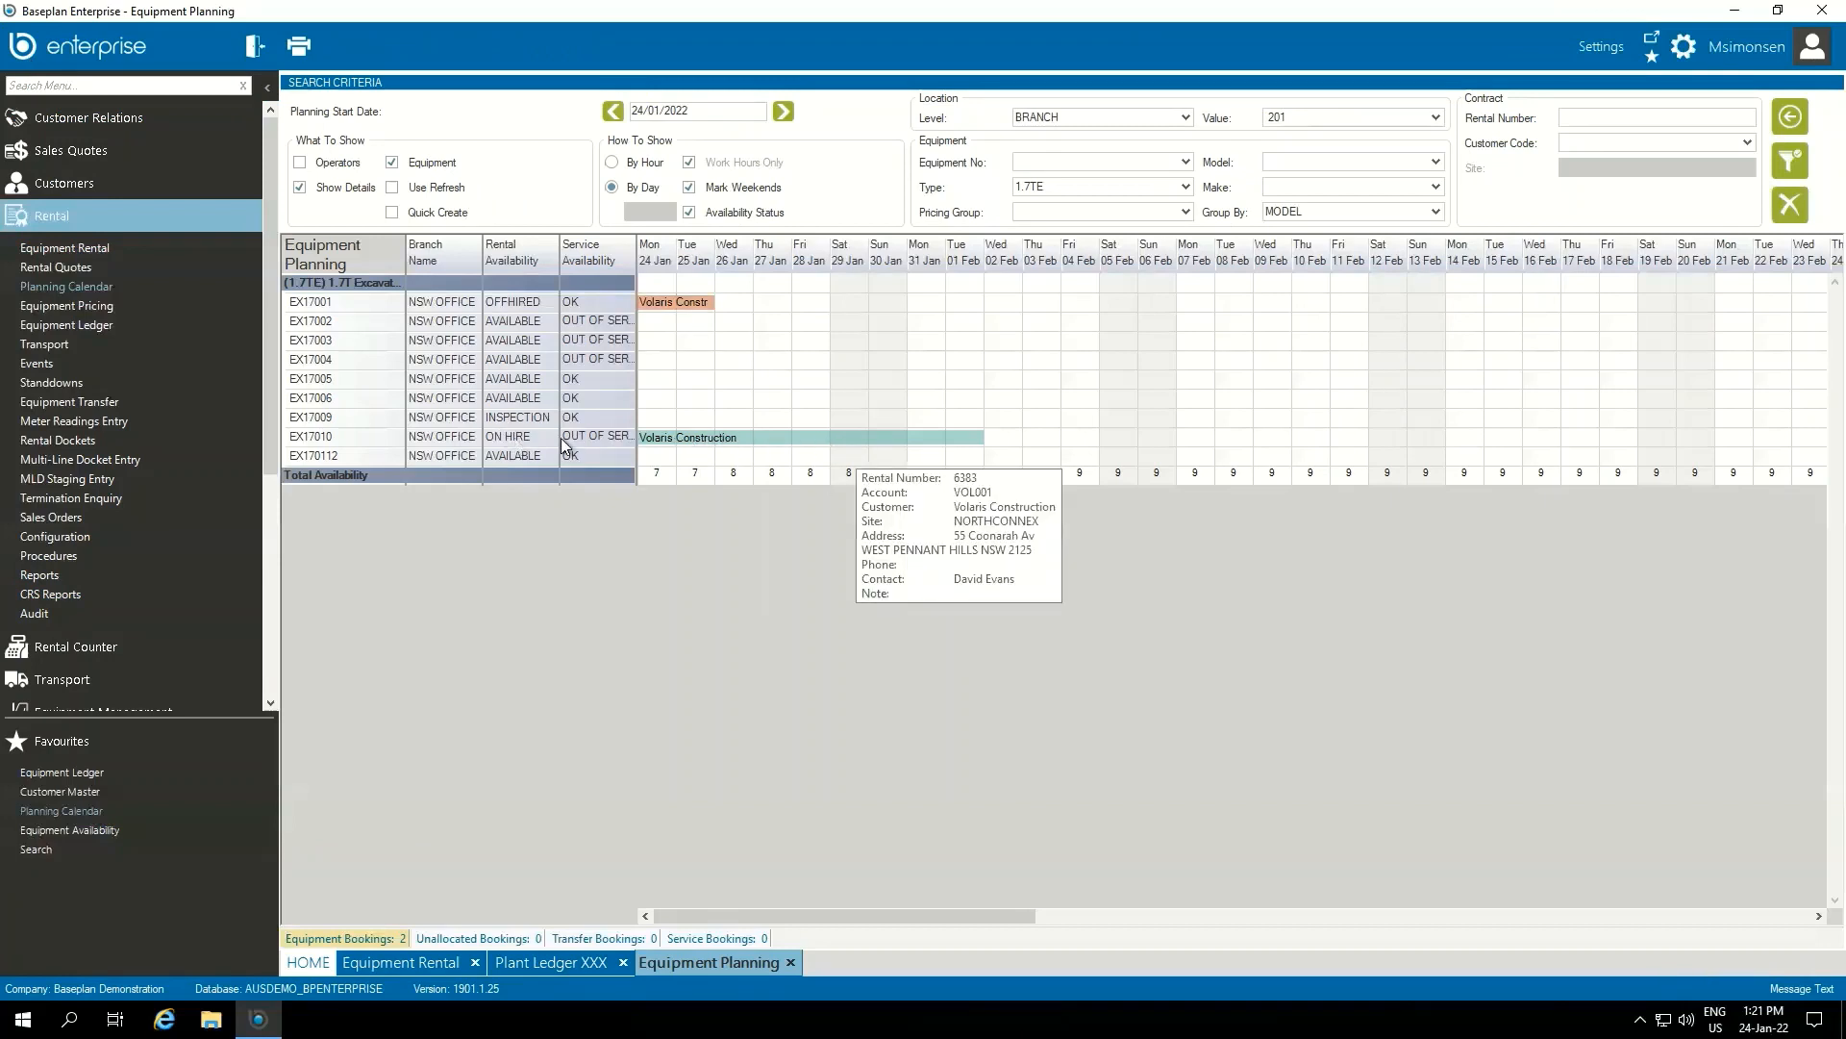
left_click(795, 437)
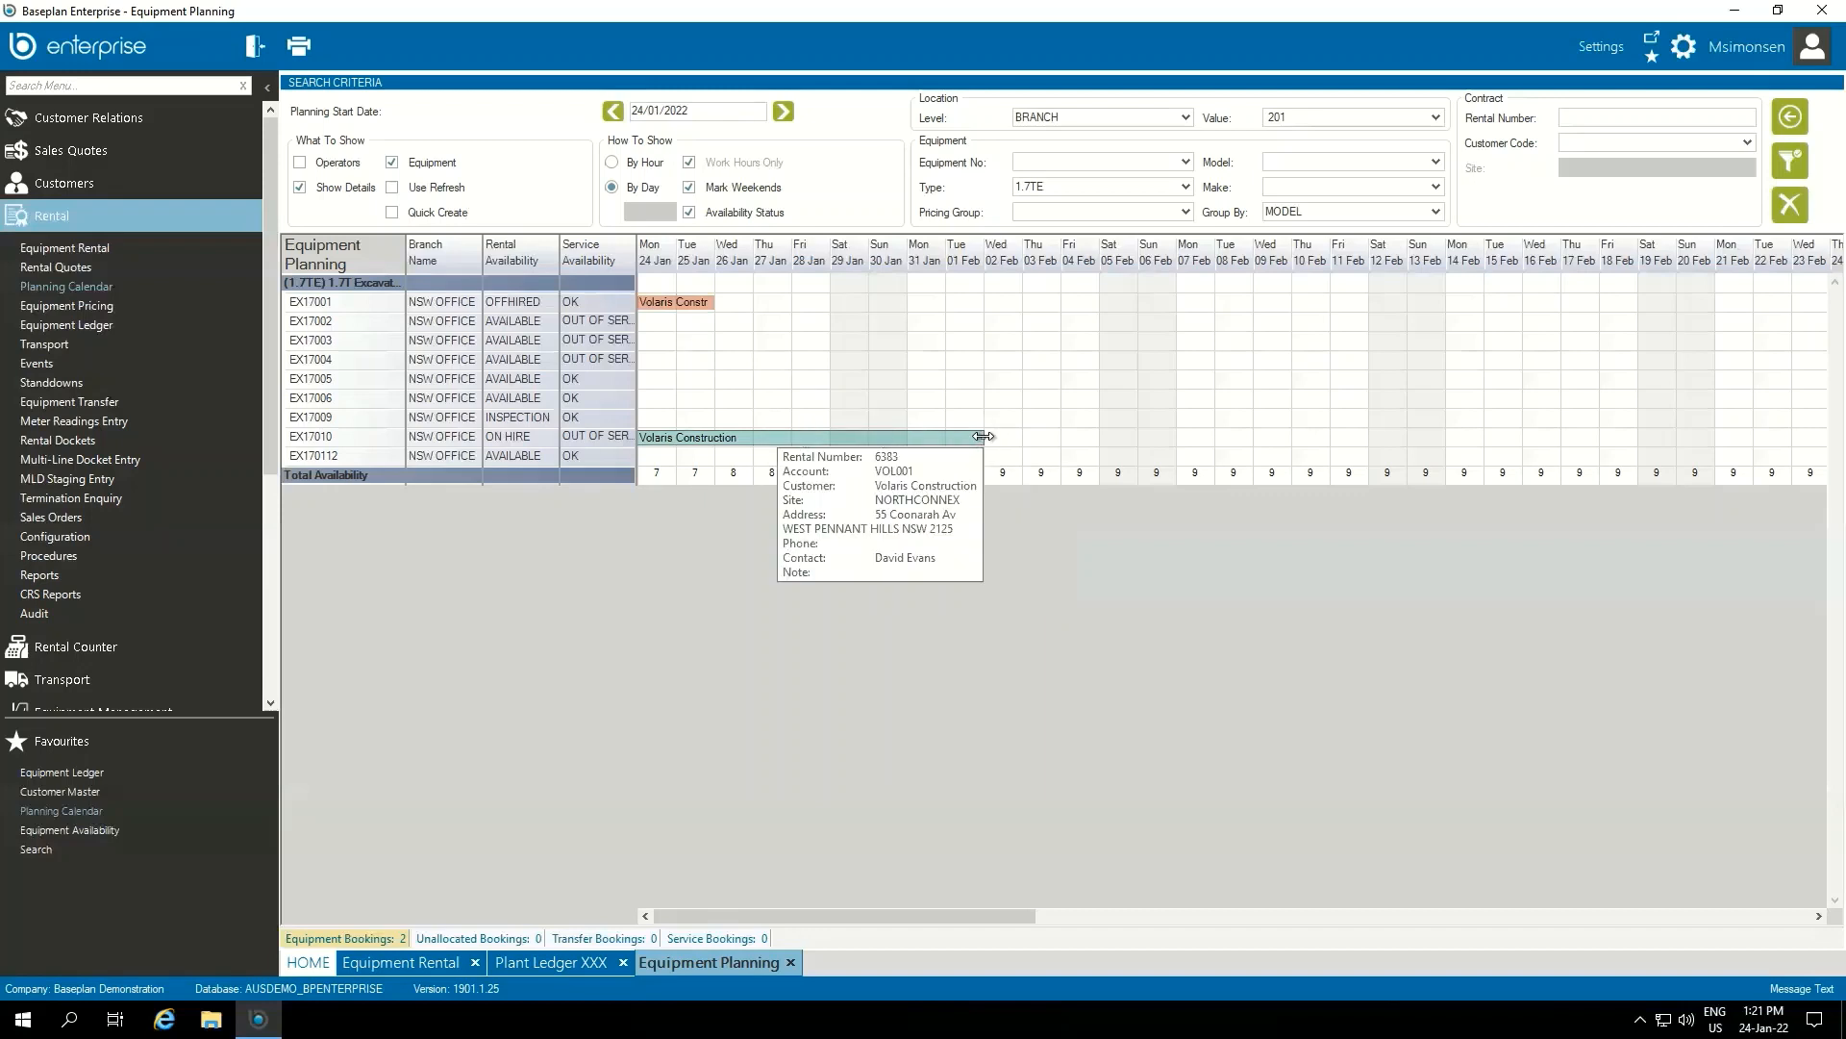
left_click_drag(982, 436, 1369, 446)
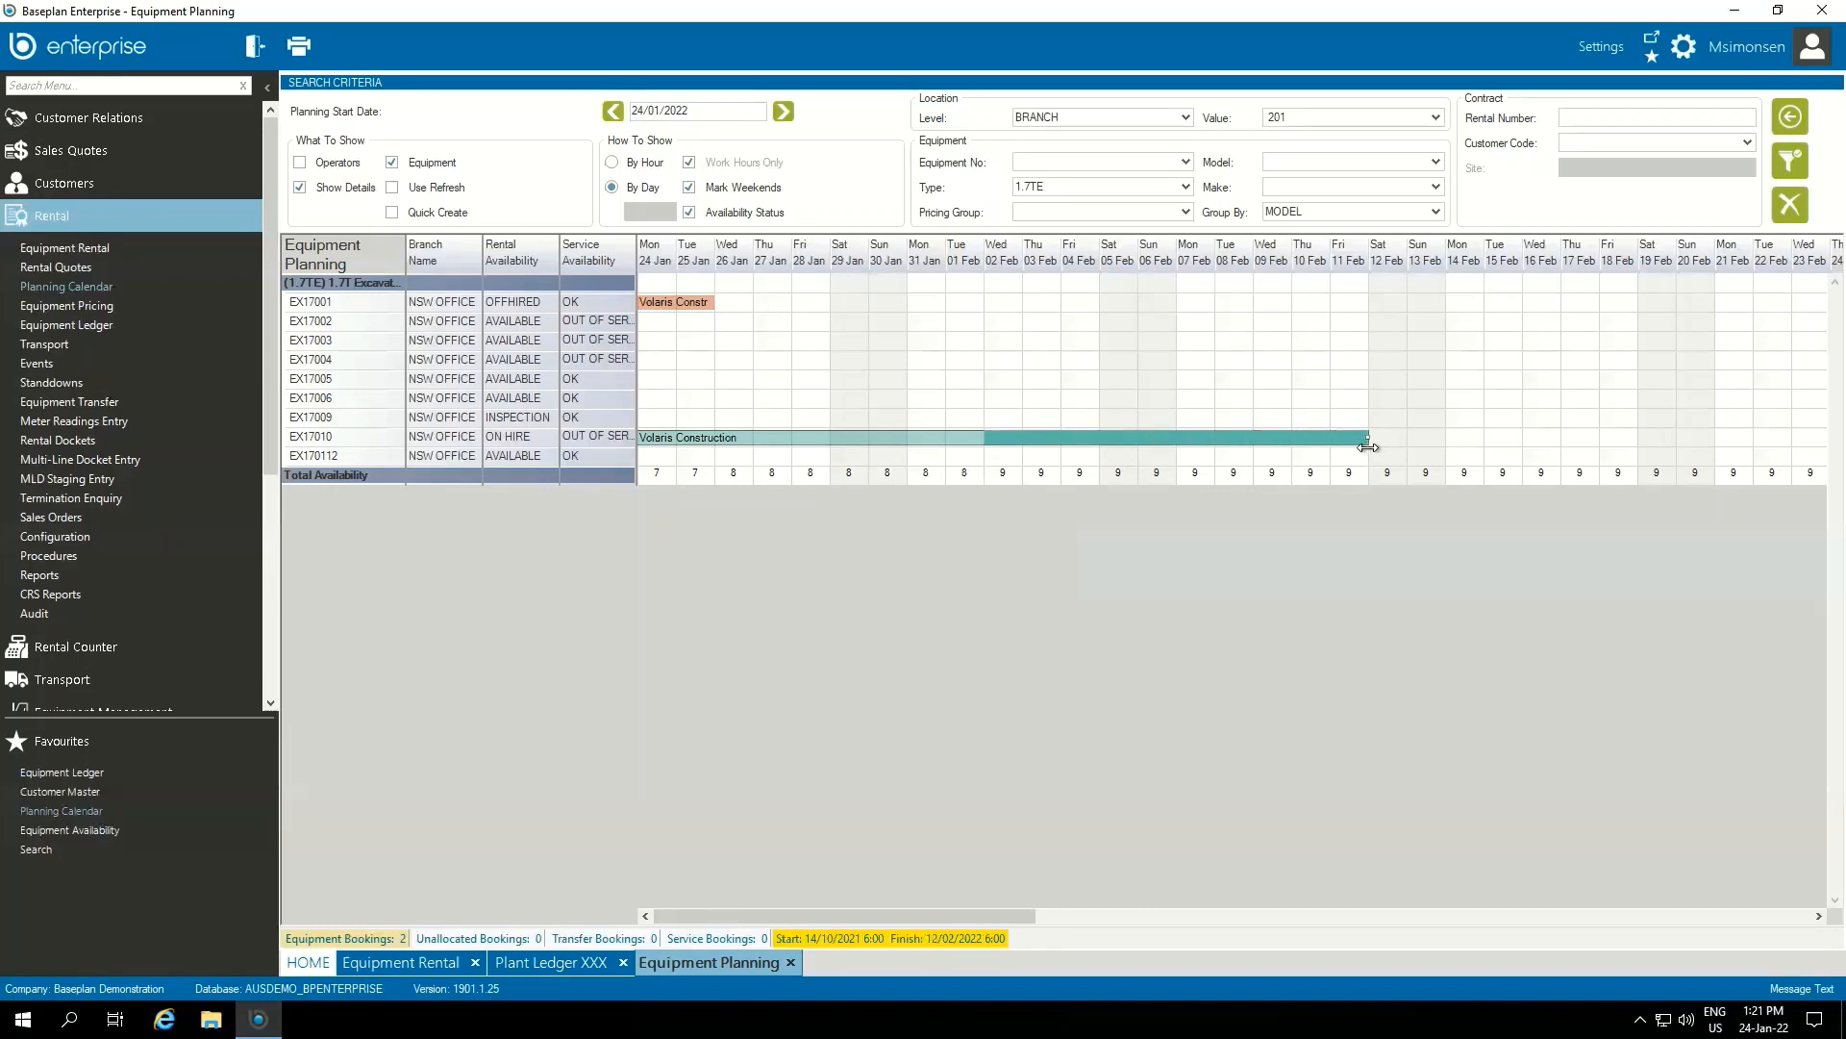
left_click_drag(1368, 446, 1367, 447)
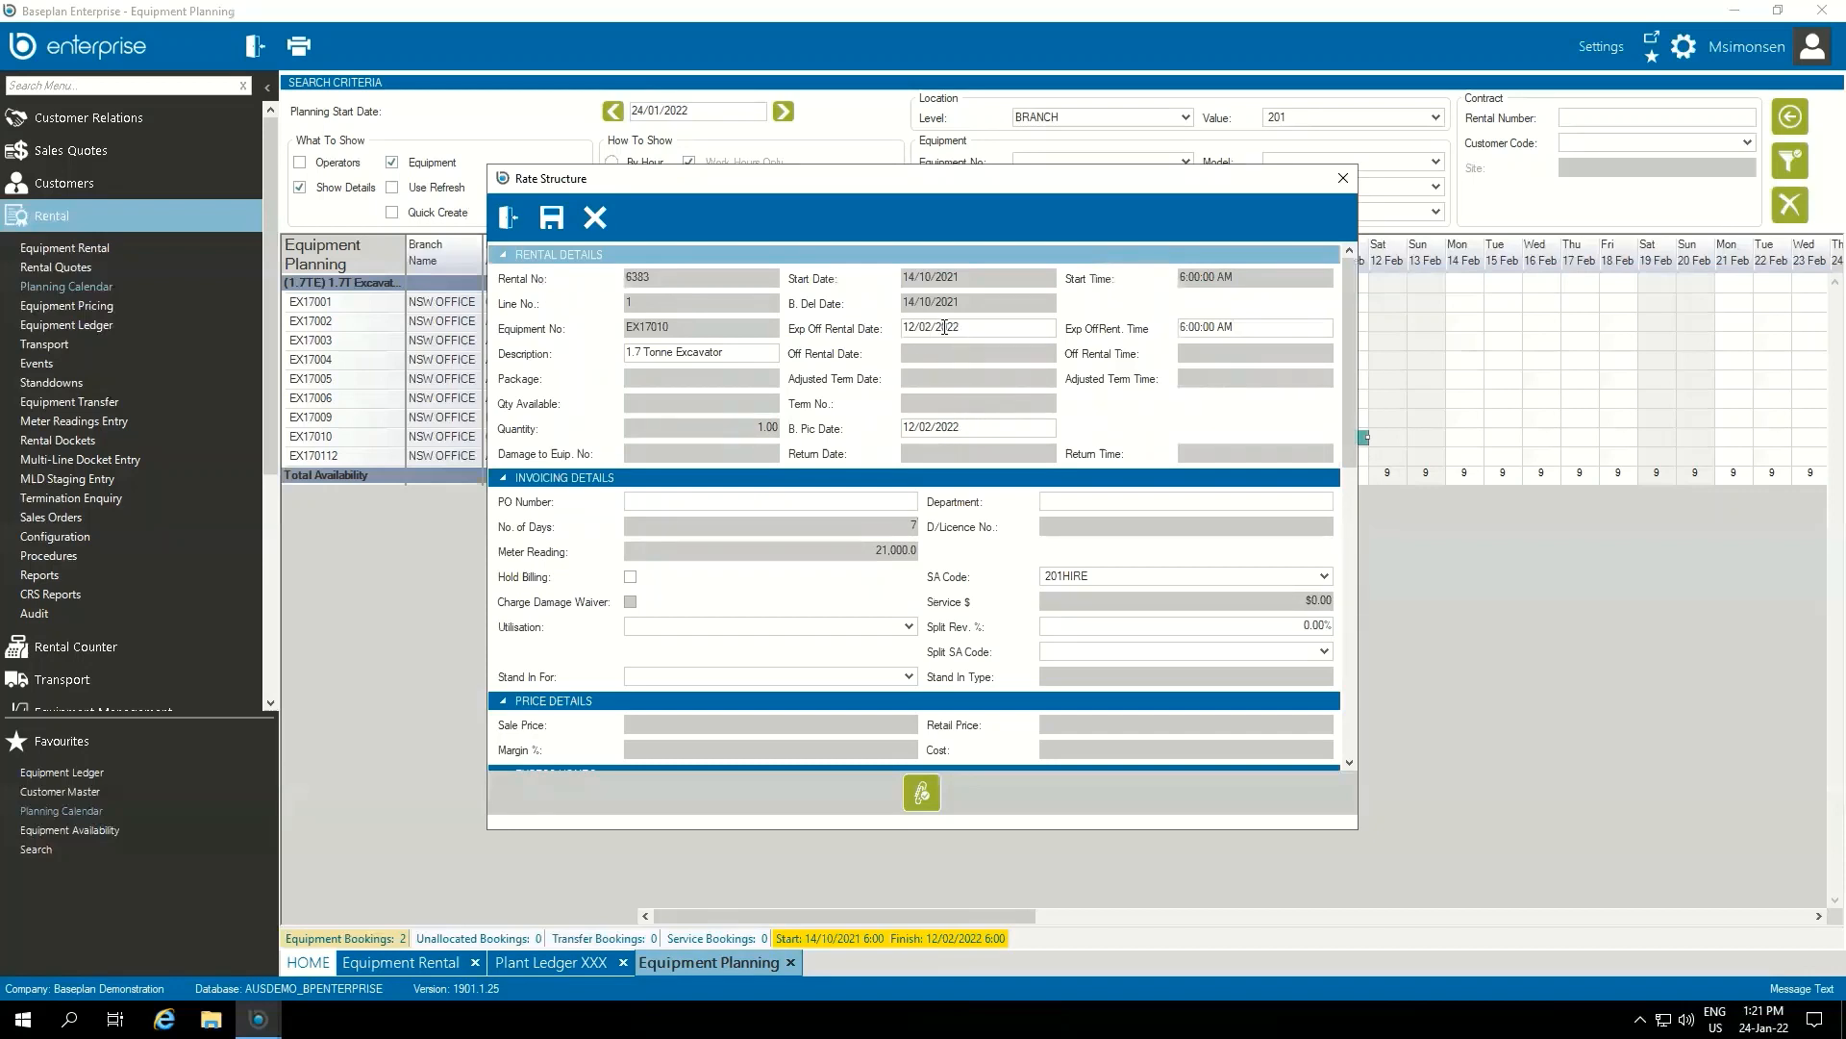
left_click(551, 218)
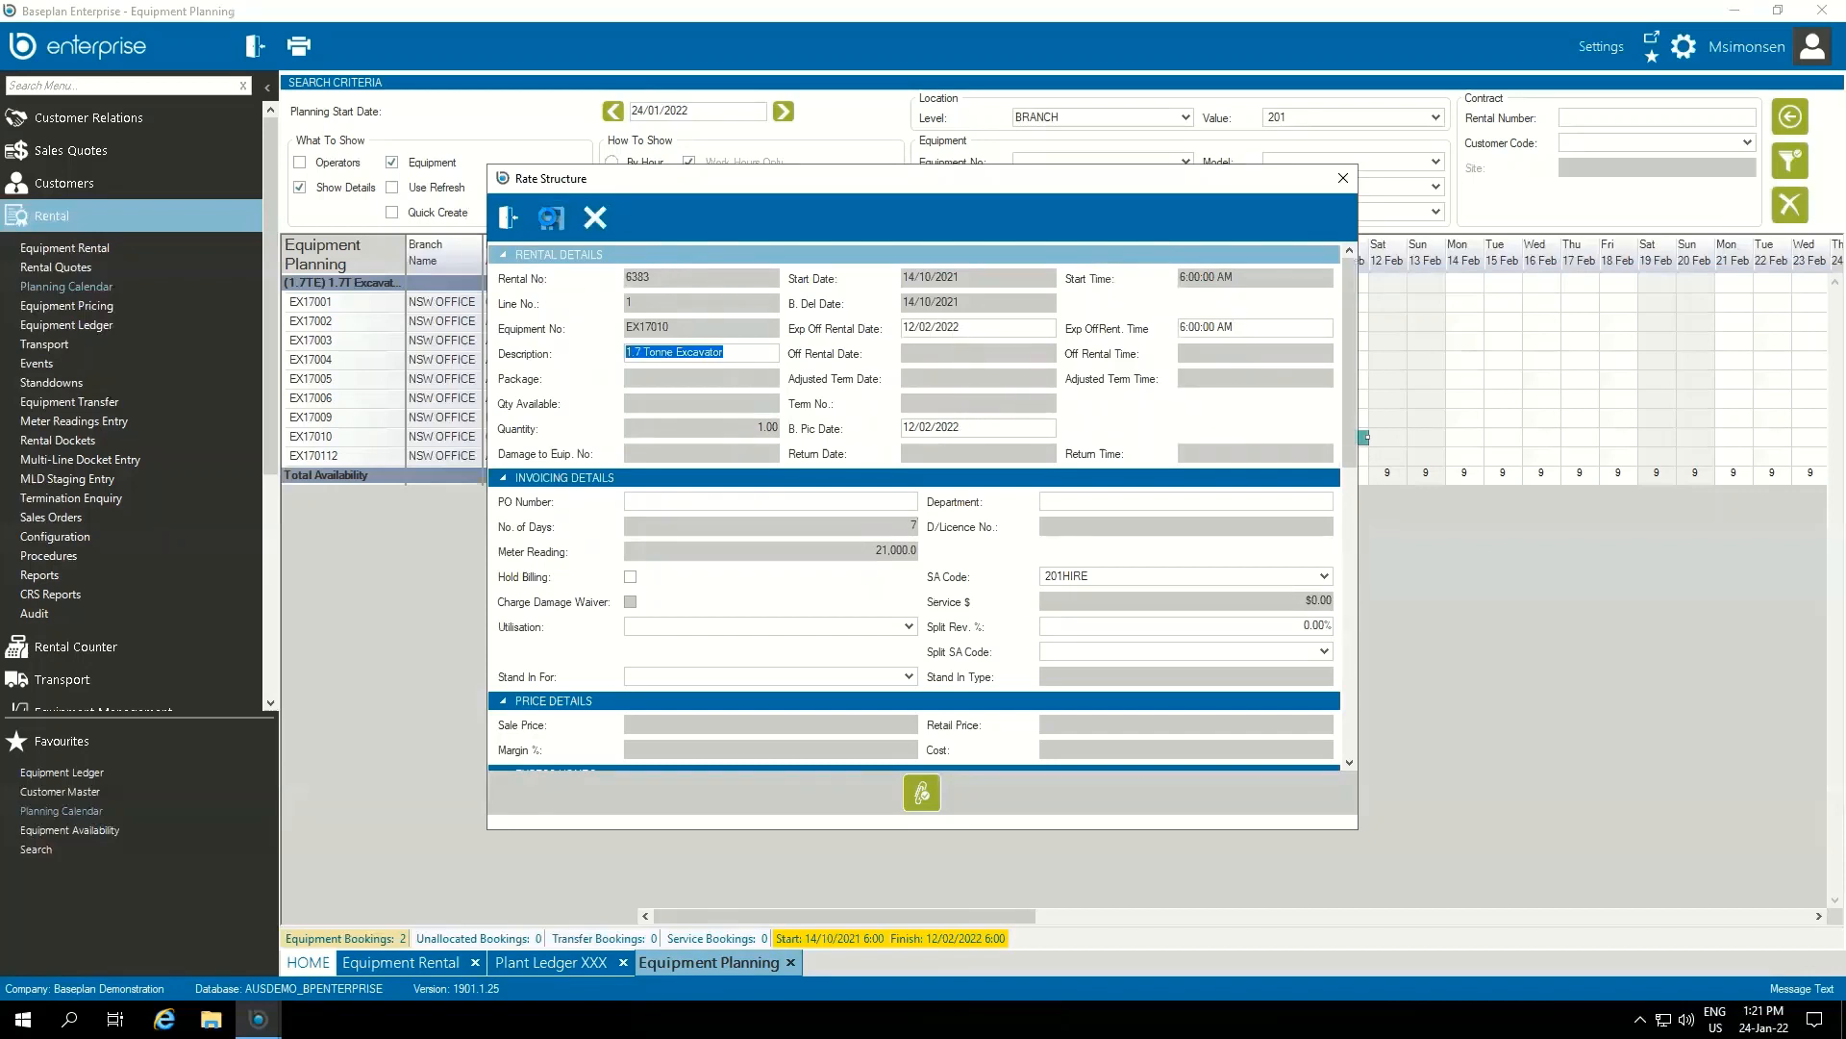
left_click(508, 219)
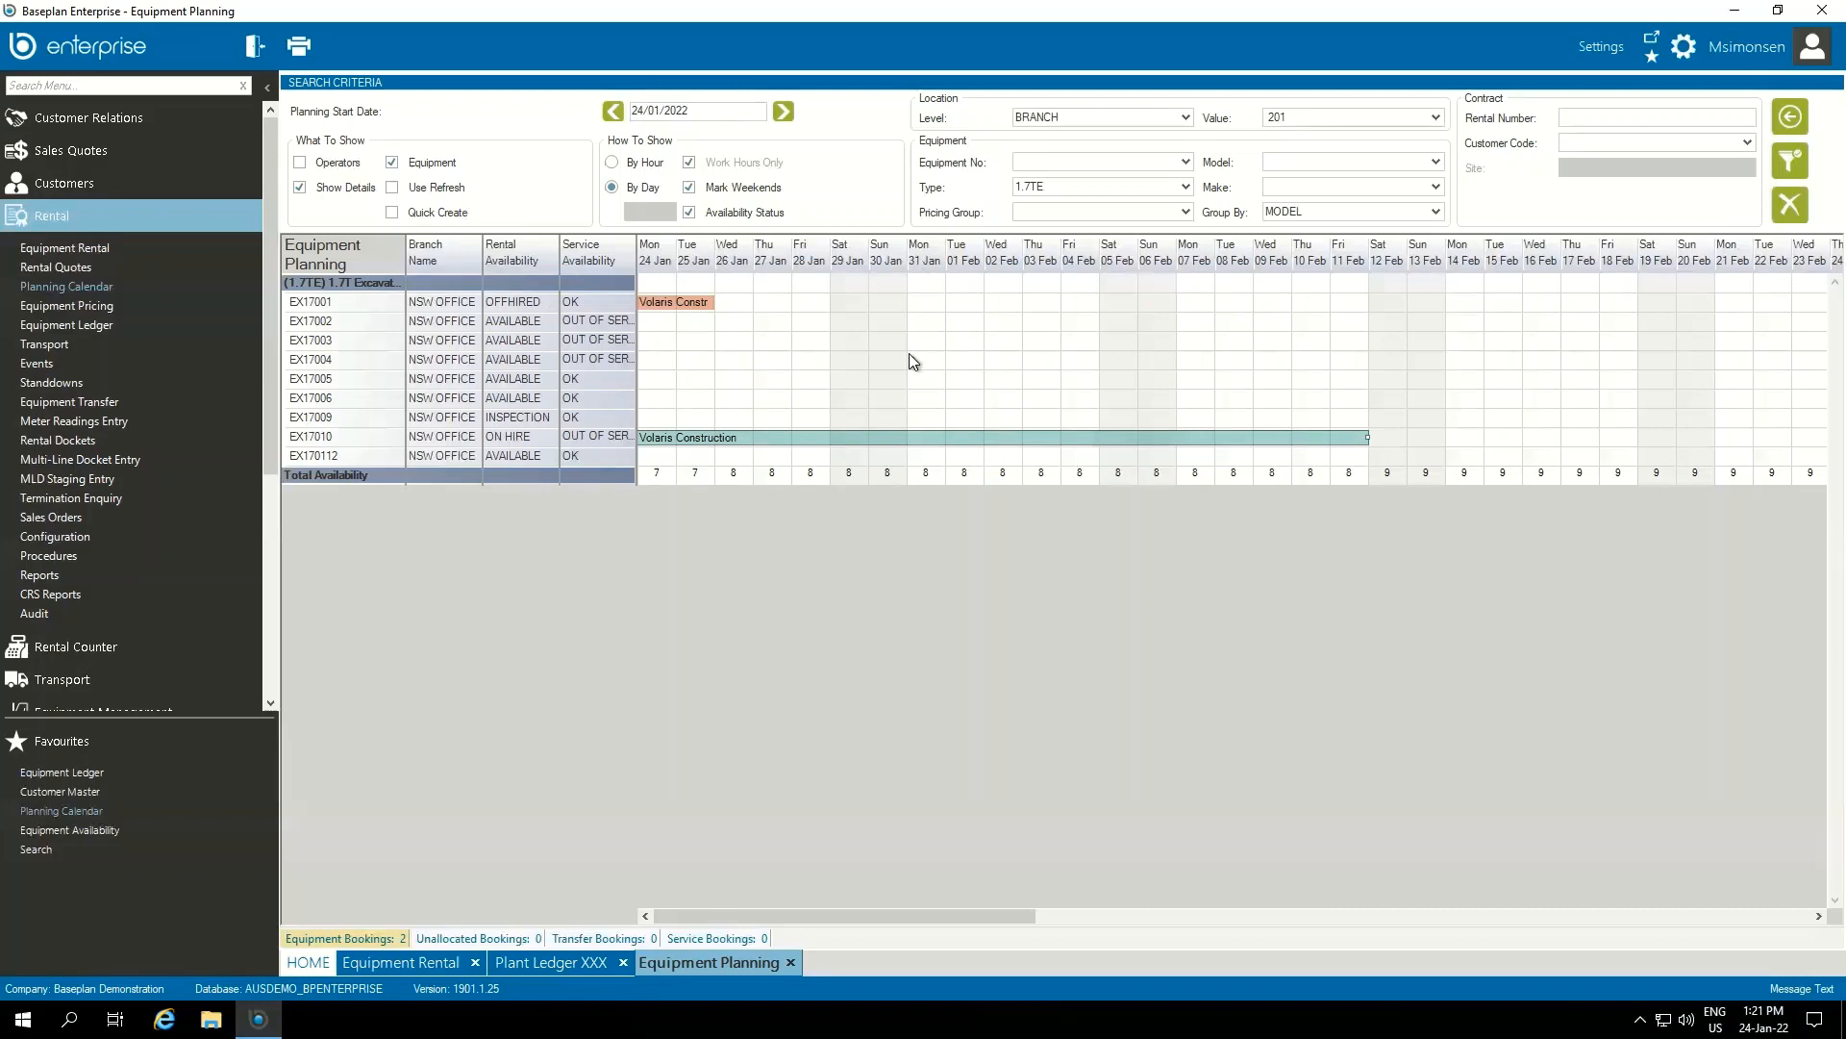
Create a non-cash booking for EX17005 from 31/01/2022 to 4/02/2022 for Volaris Construction at site NORTHCONNEX
left_click_drag(909, 378, 1098, 385)
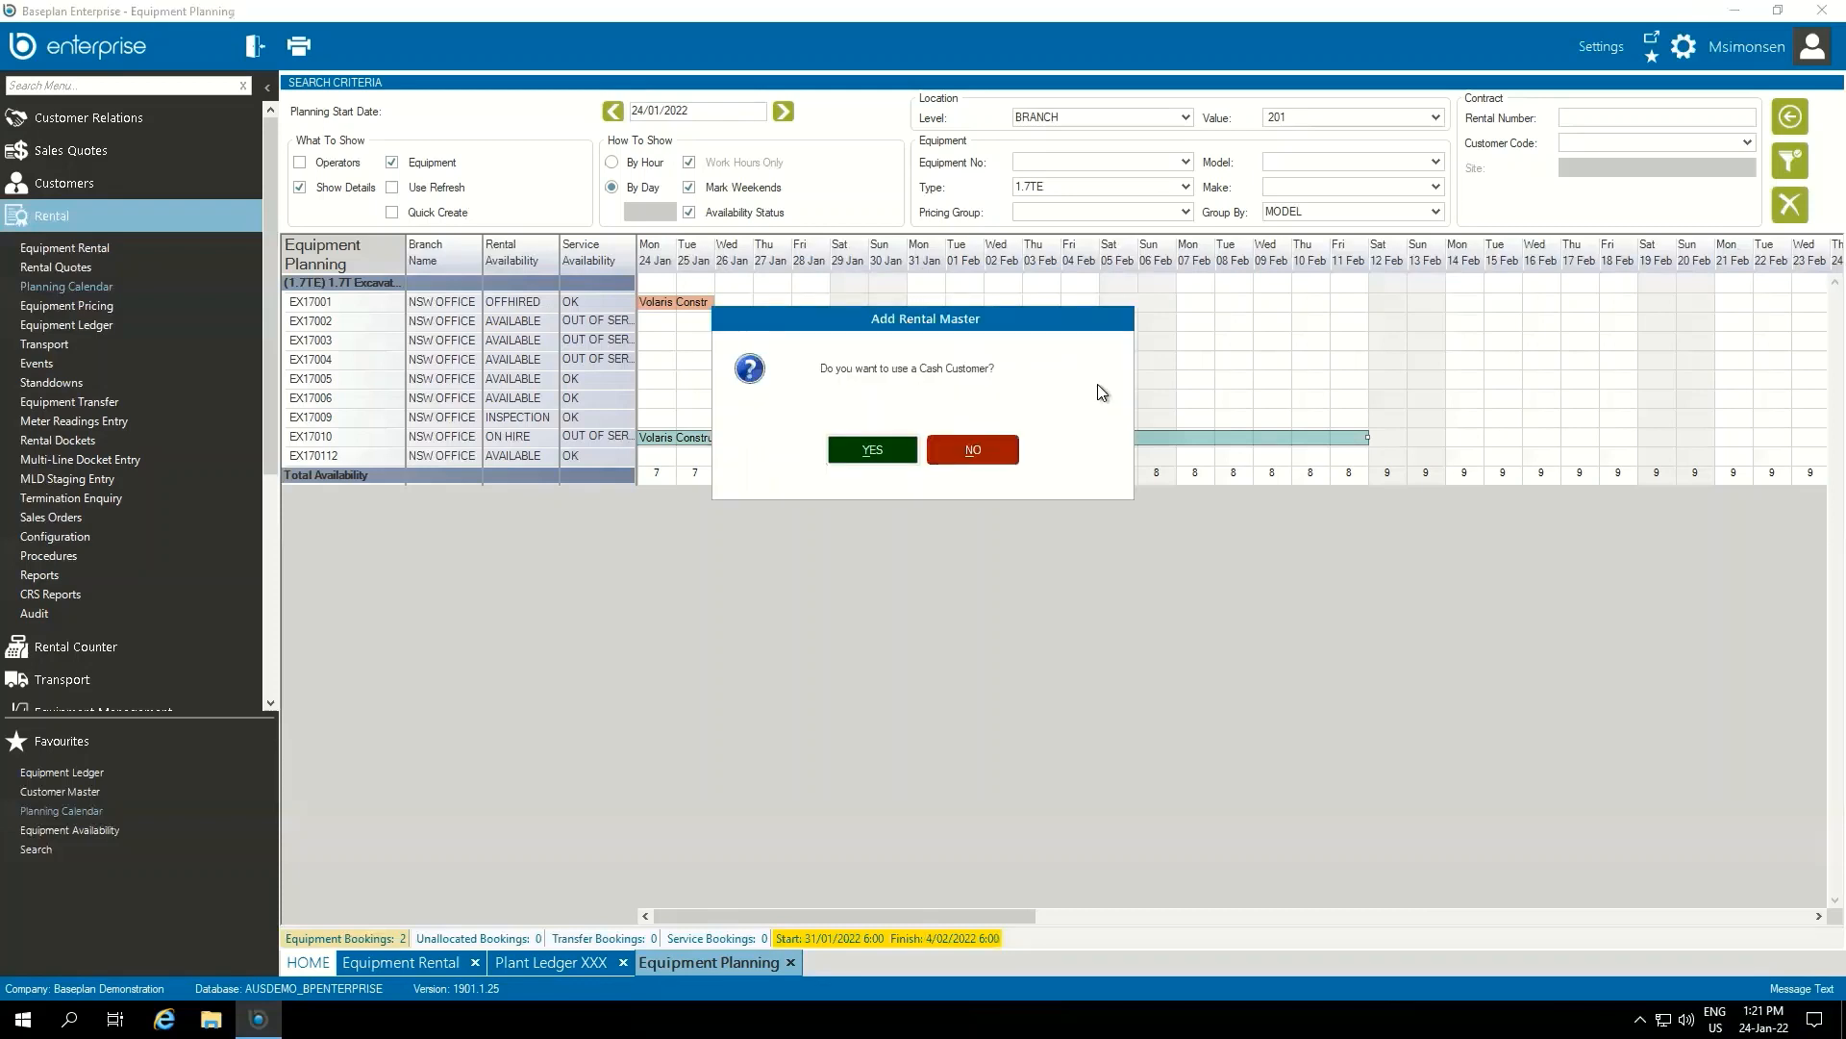
left_click(940, 448)
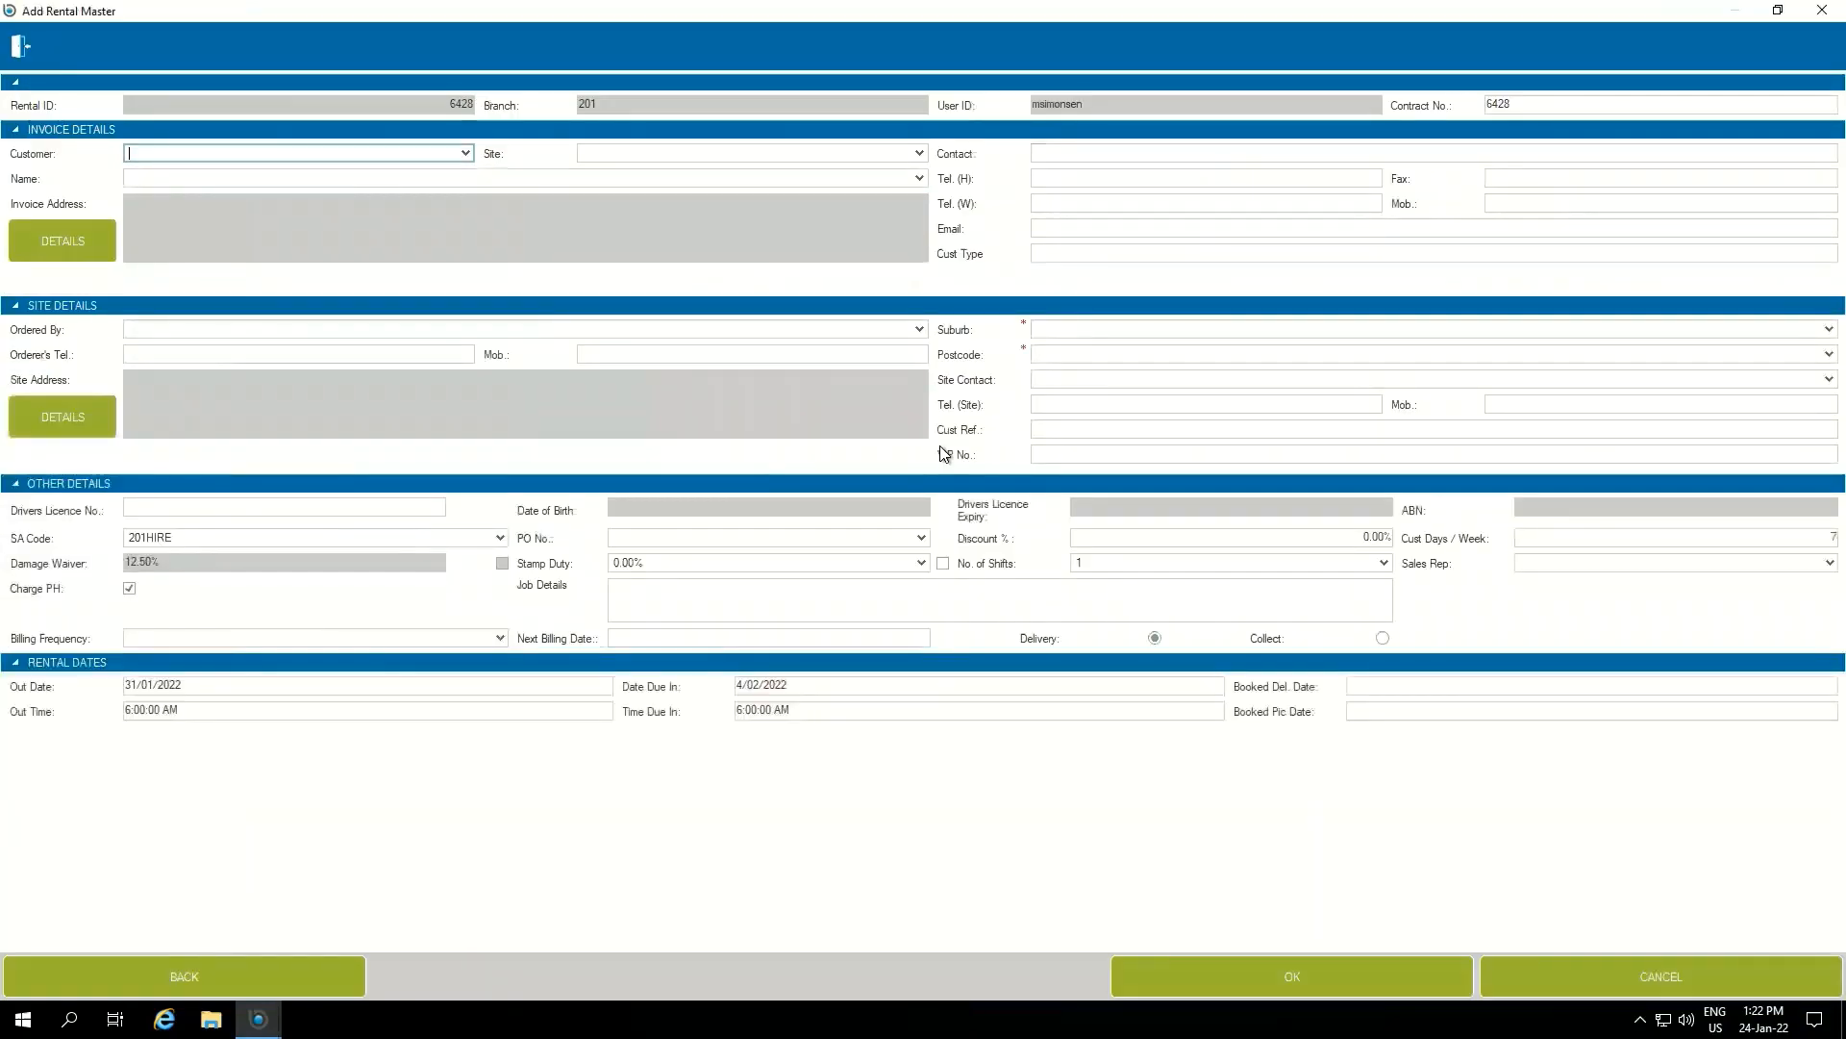
type("VOL001")
key("Tab")
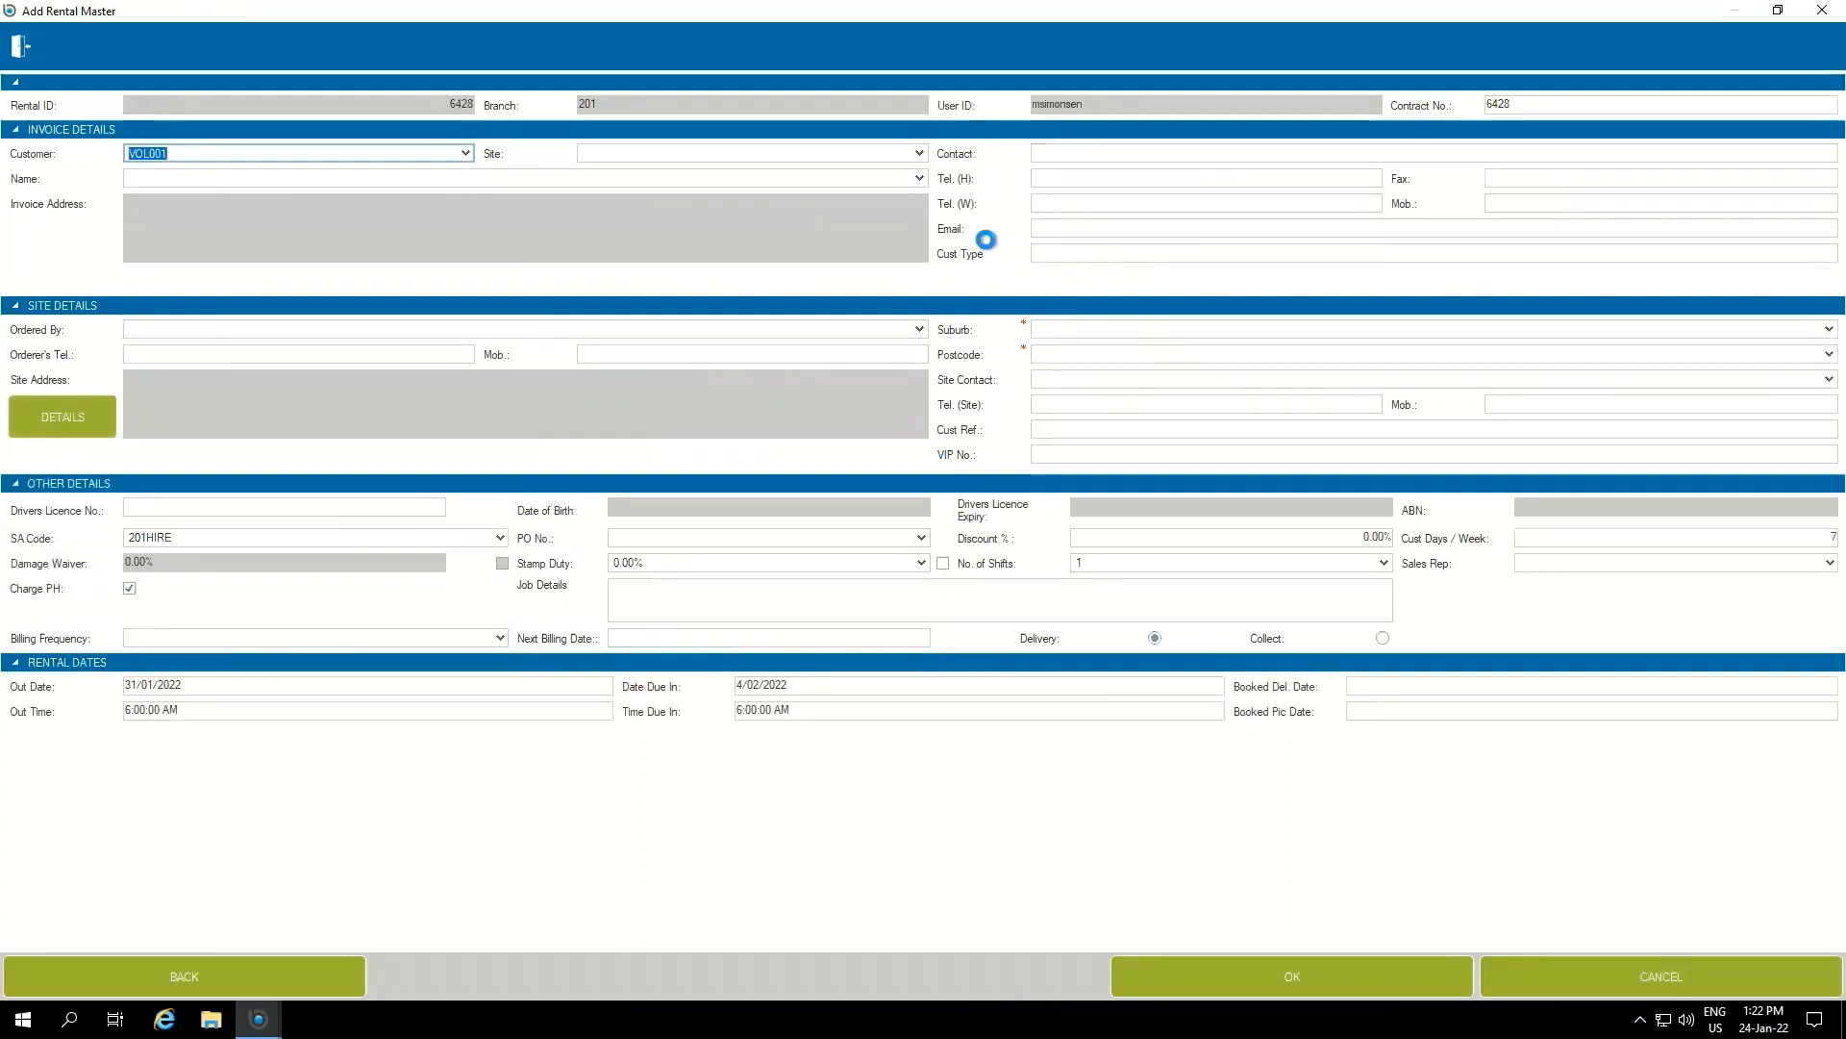
left_click(919, 152)
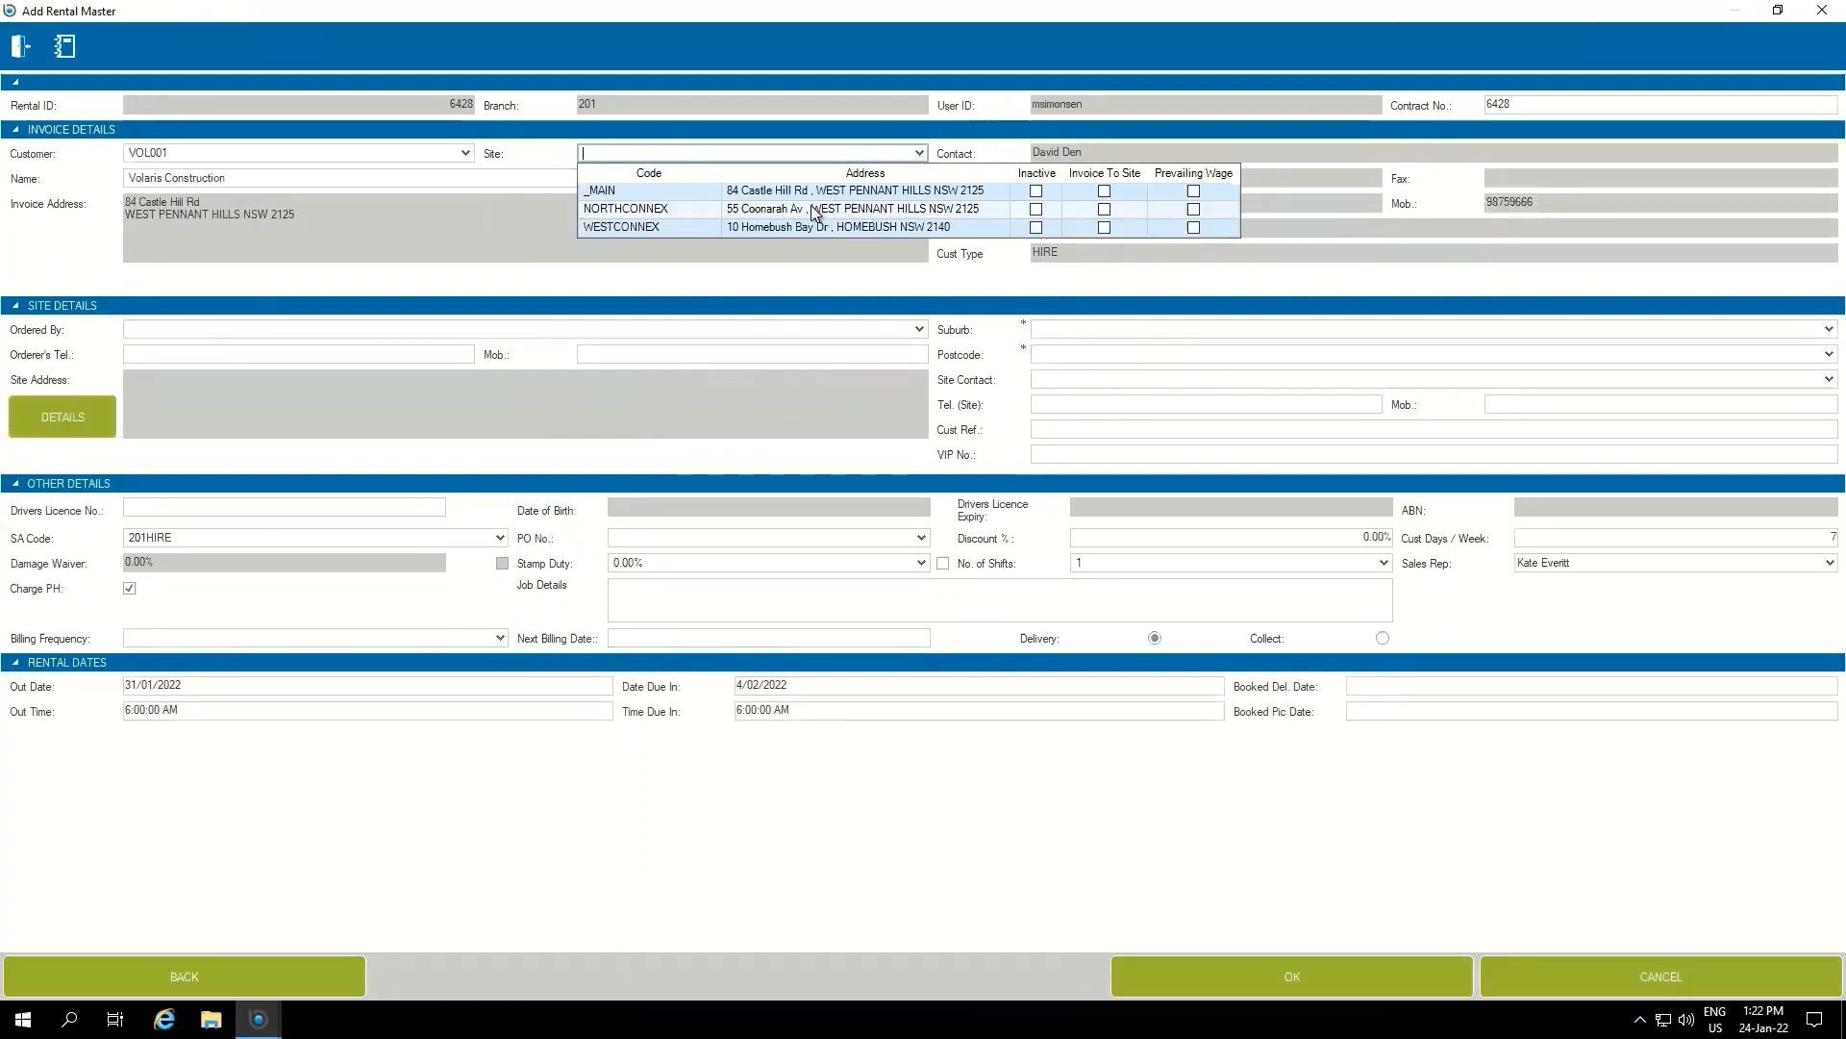
left_click(815, 209)
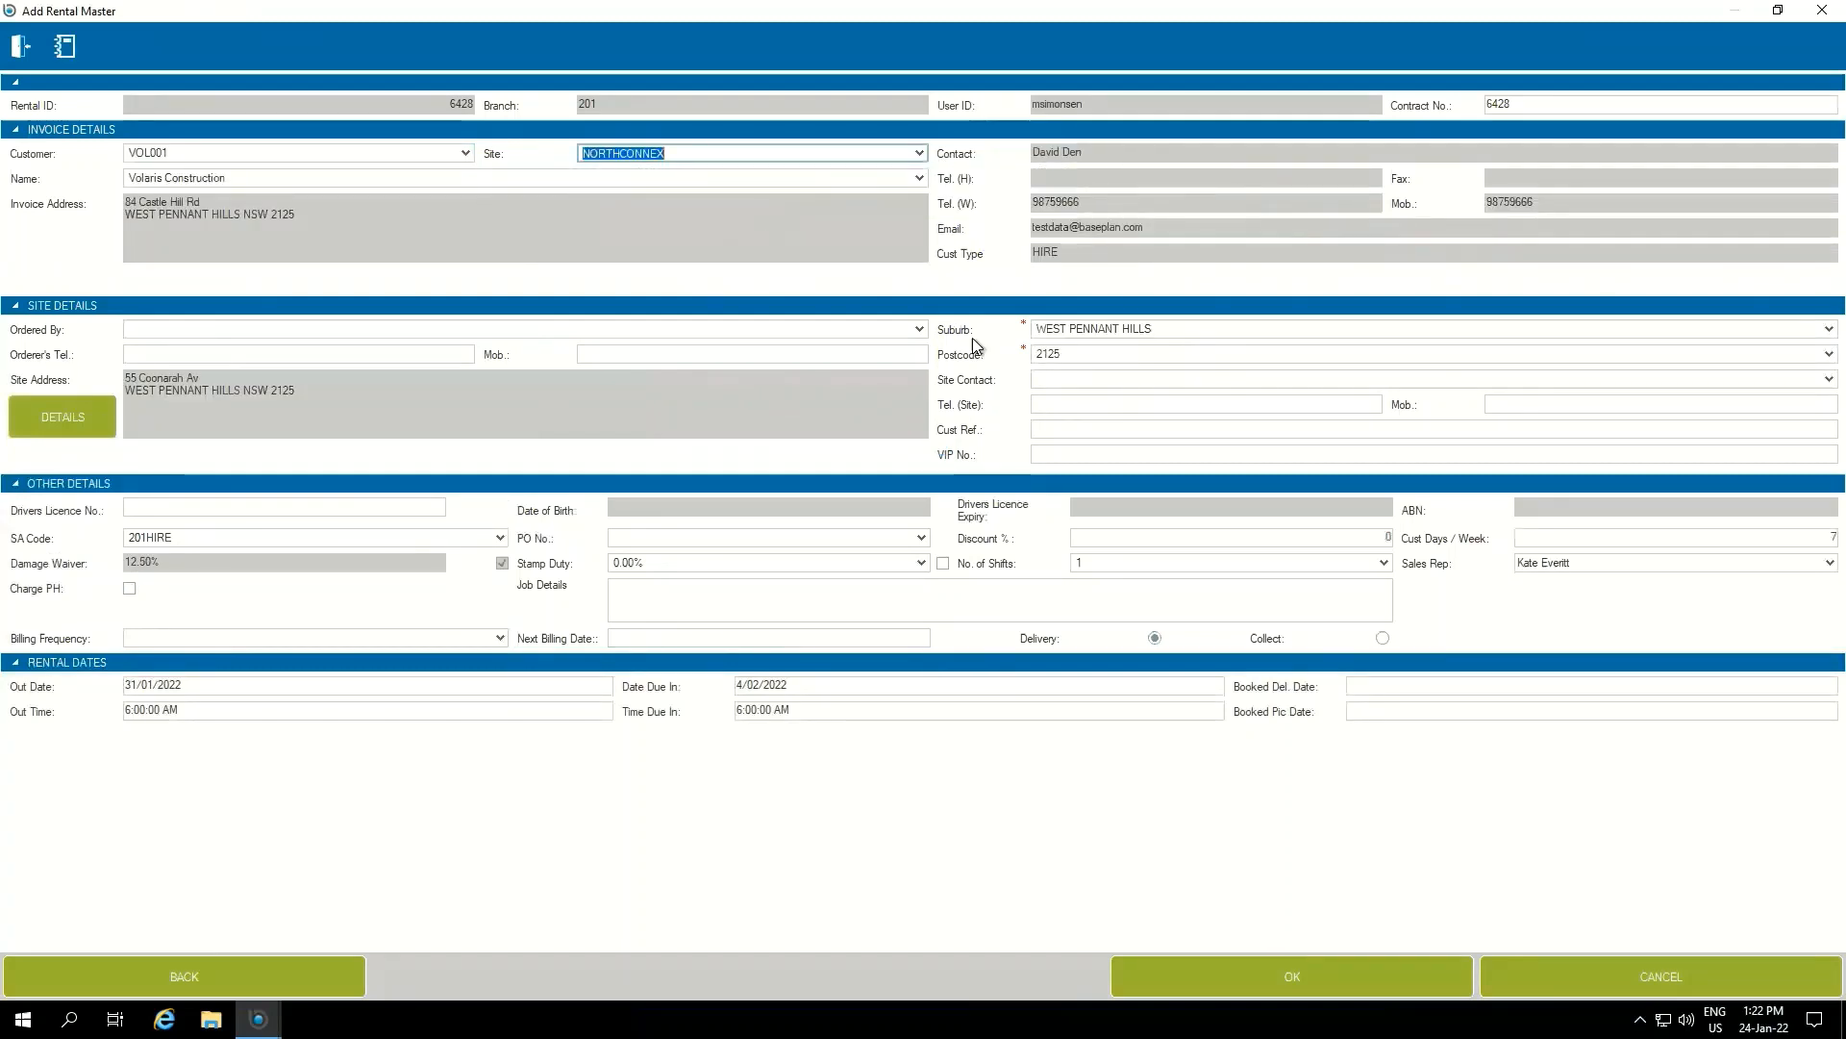
Choose the ordering contact for the new rental and view that contact's details
left_click(919, 329)
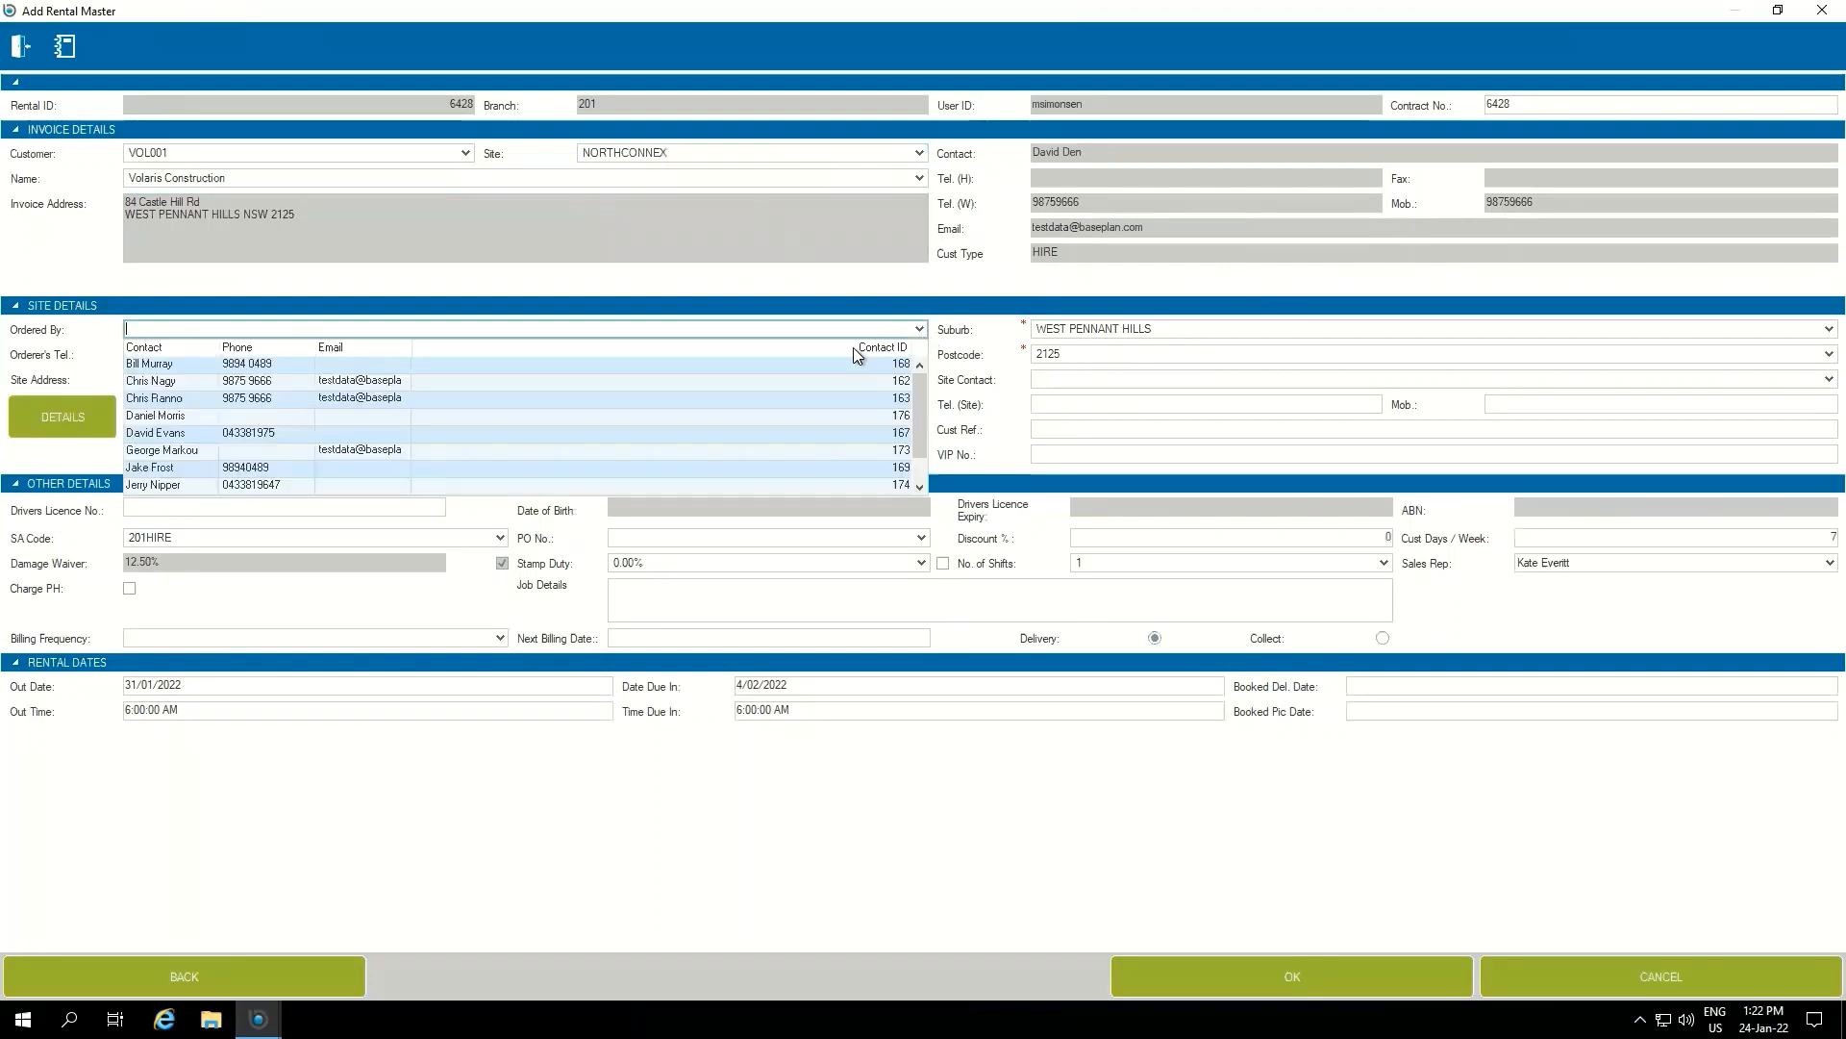
left_click(189, 398)
key("F2")
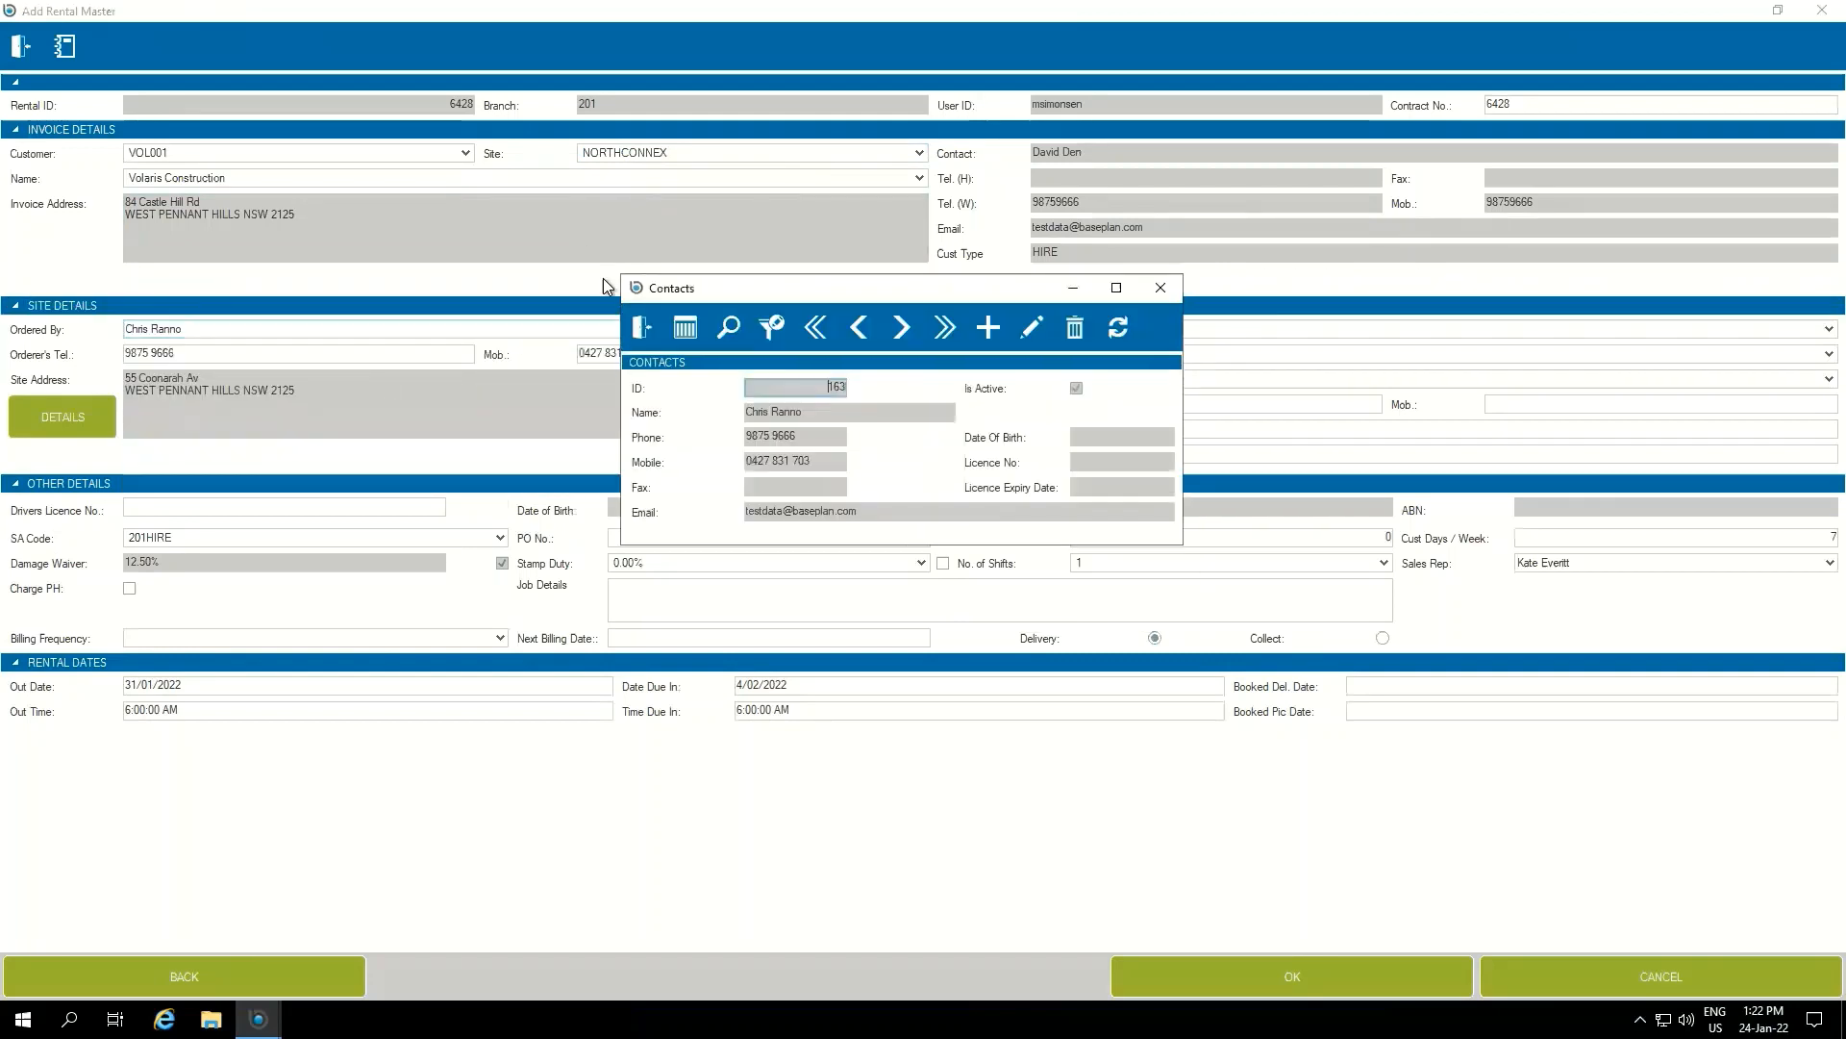
left_click(643, 330)
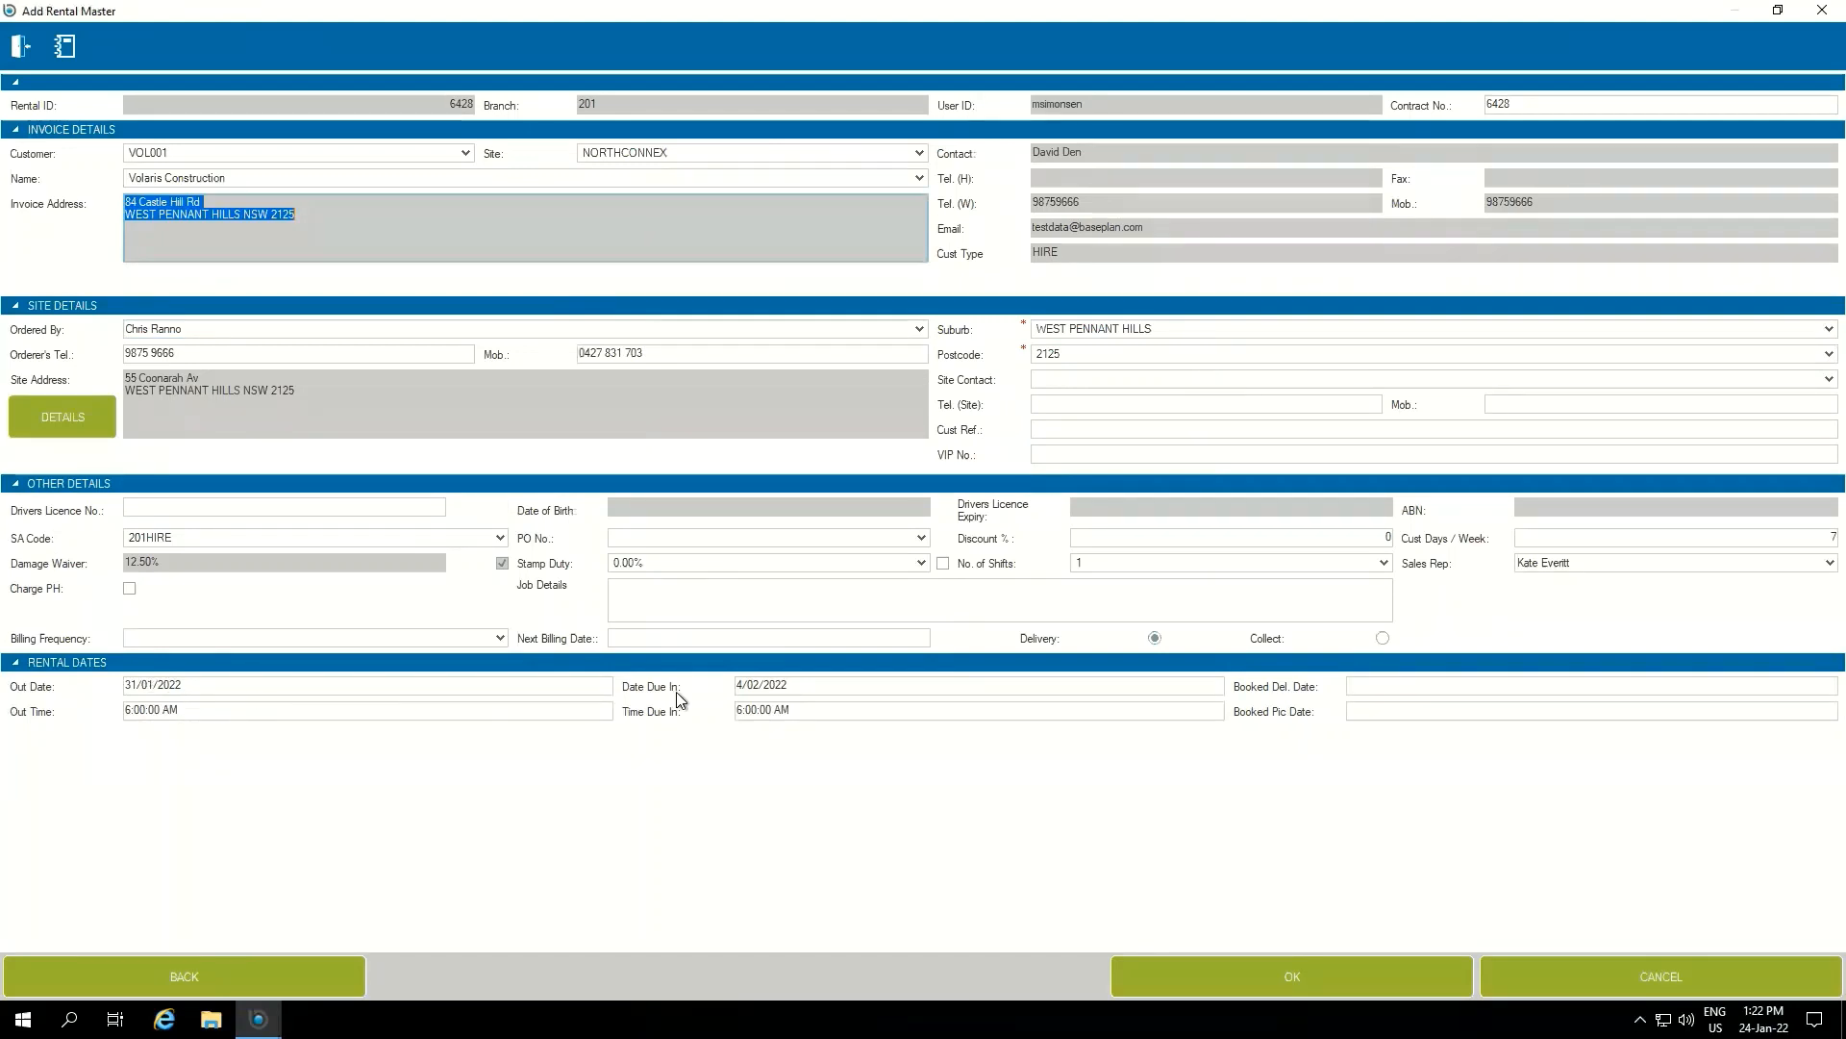
Confirm the new rental master and accept the EX17005 rental item with its default rates
left_click(1330, 978)
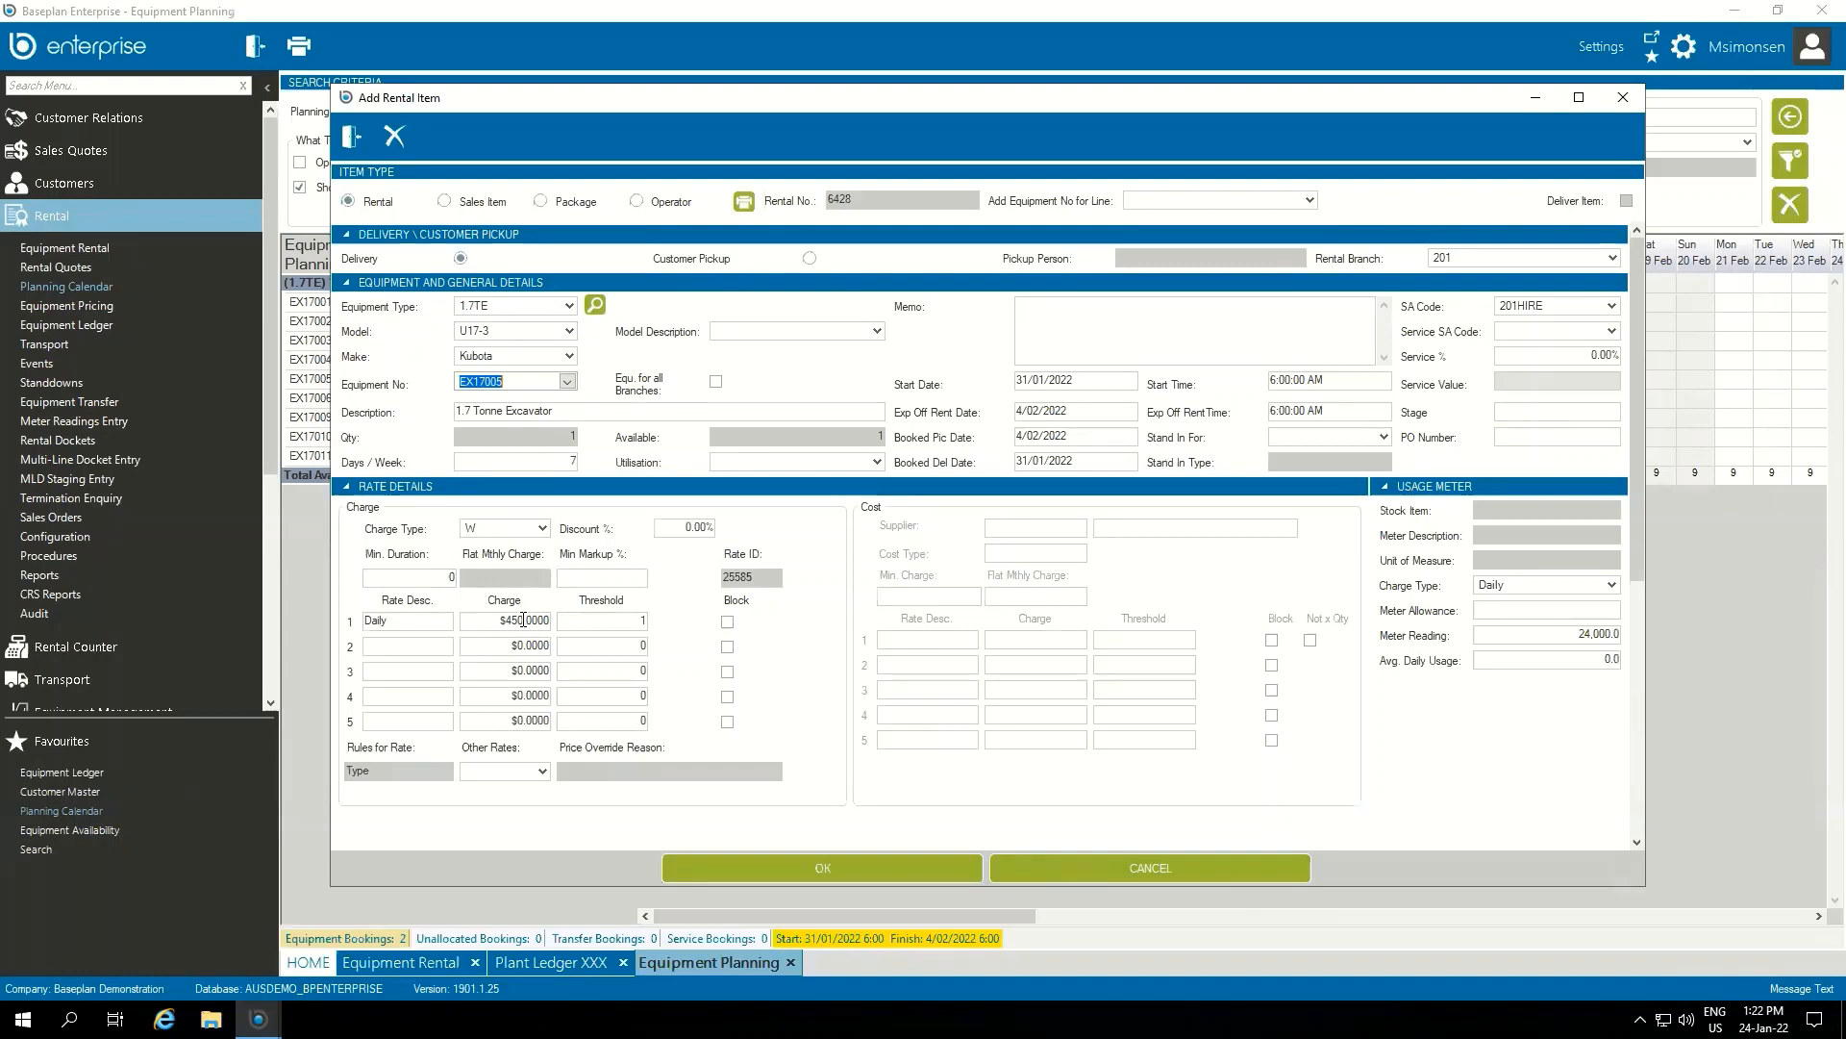
left_click(835, 864)
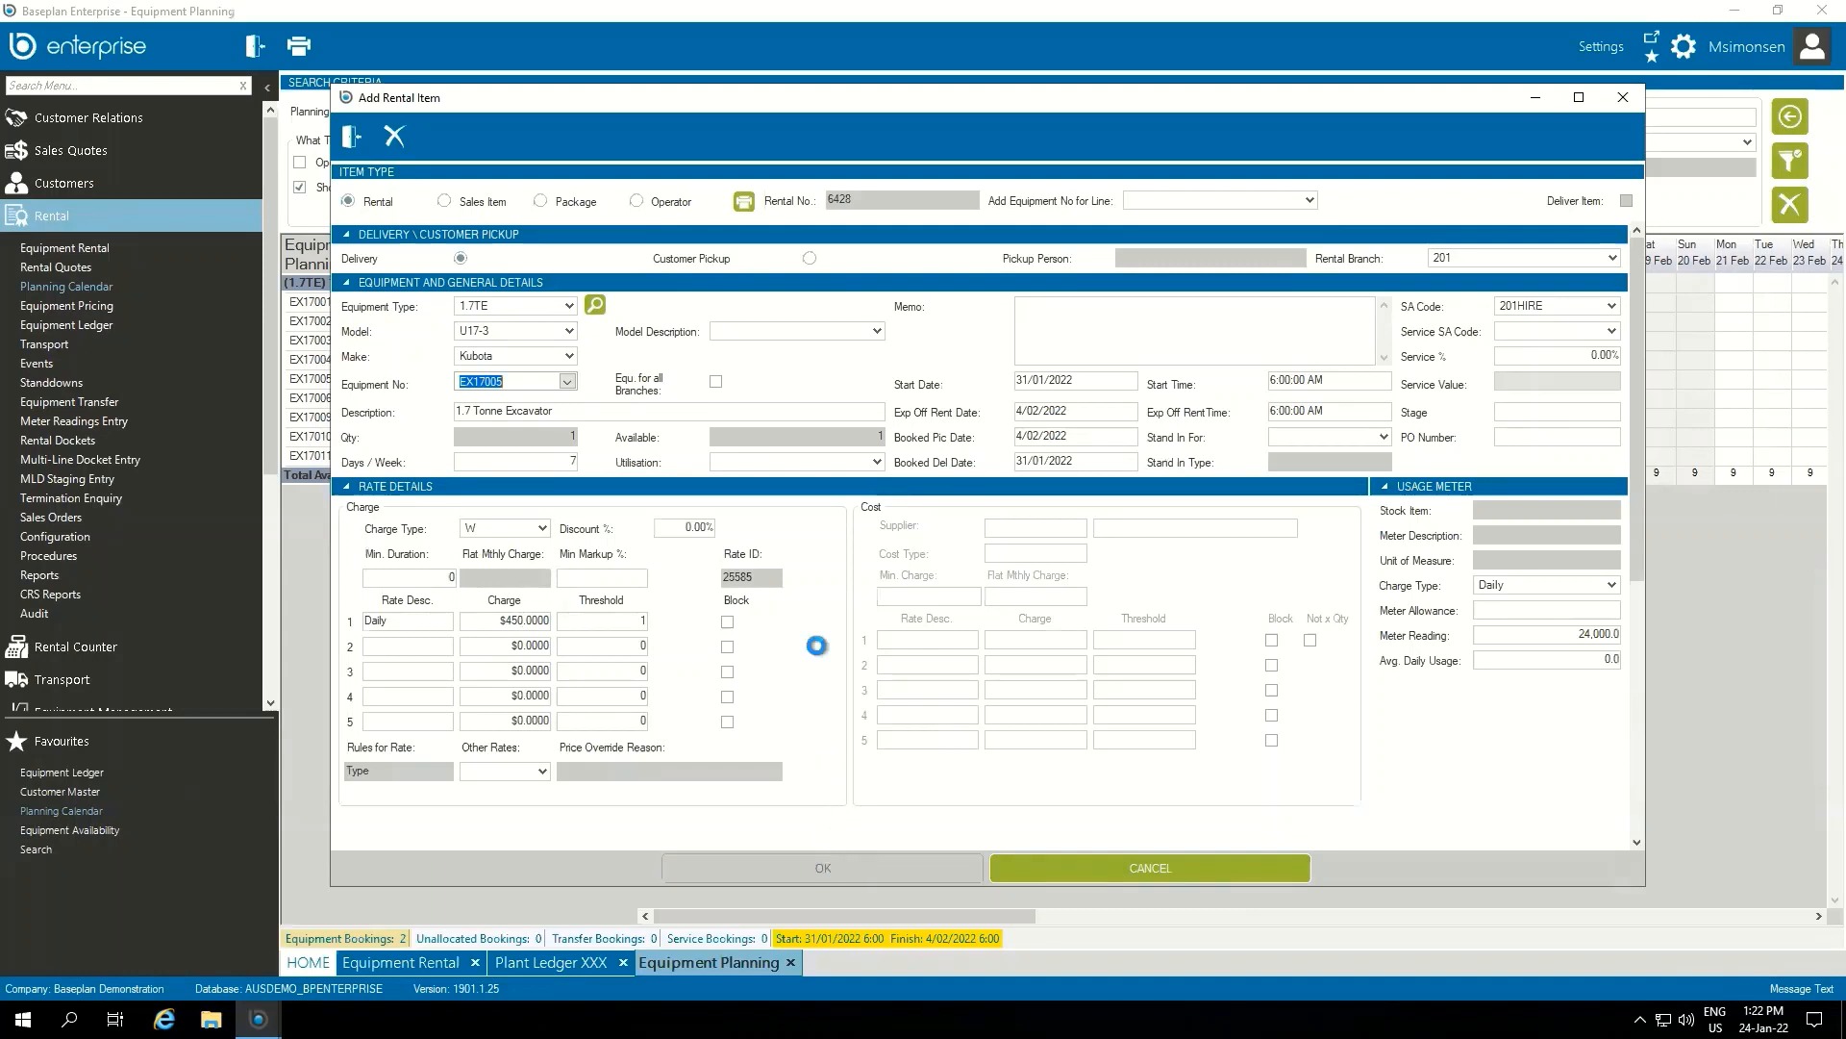
left_click(353, 139)
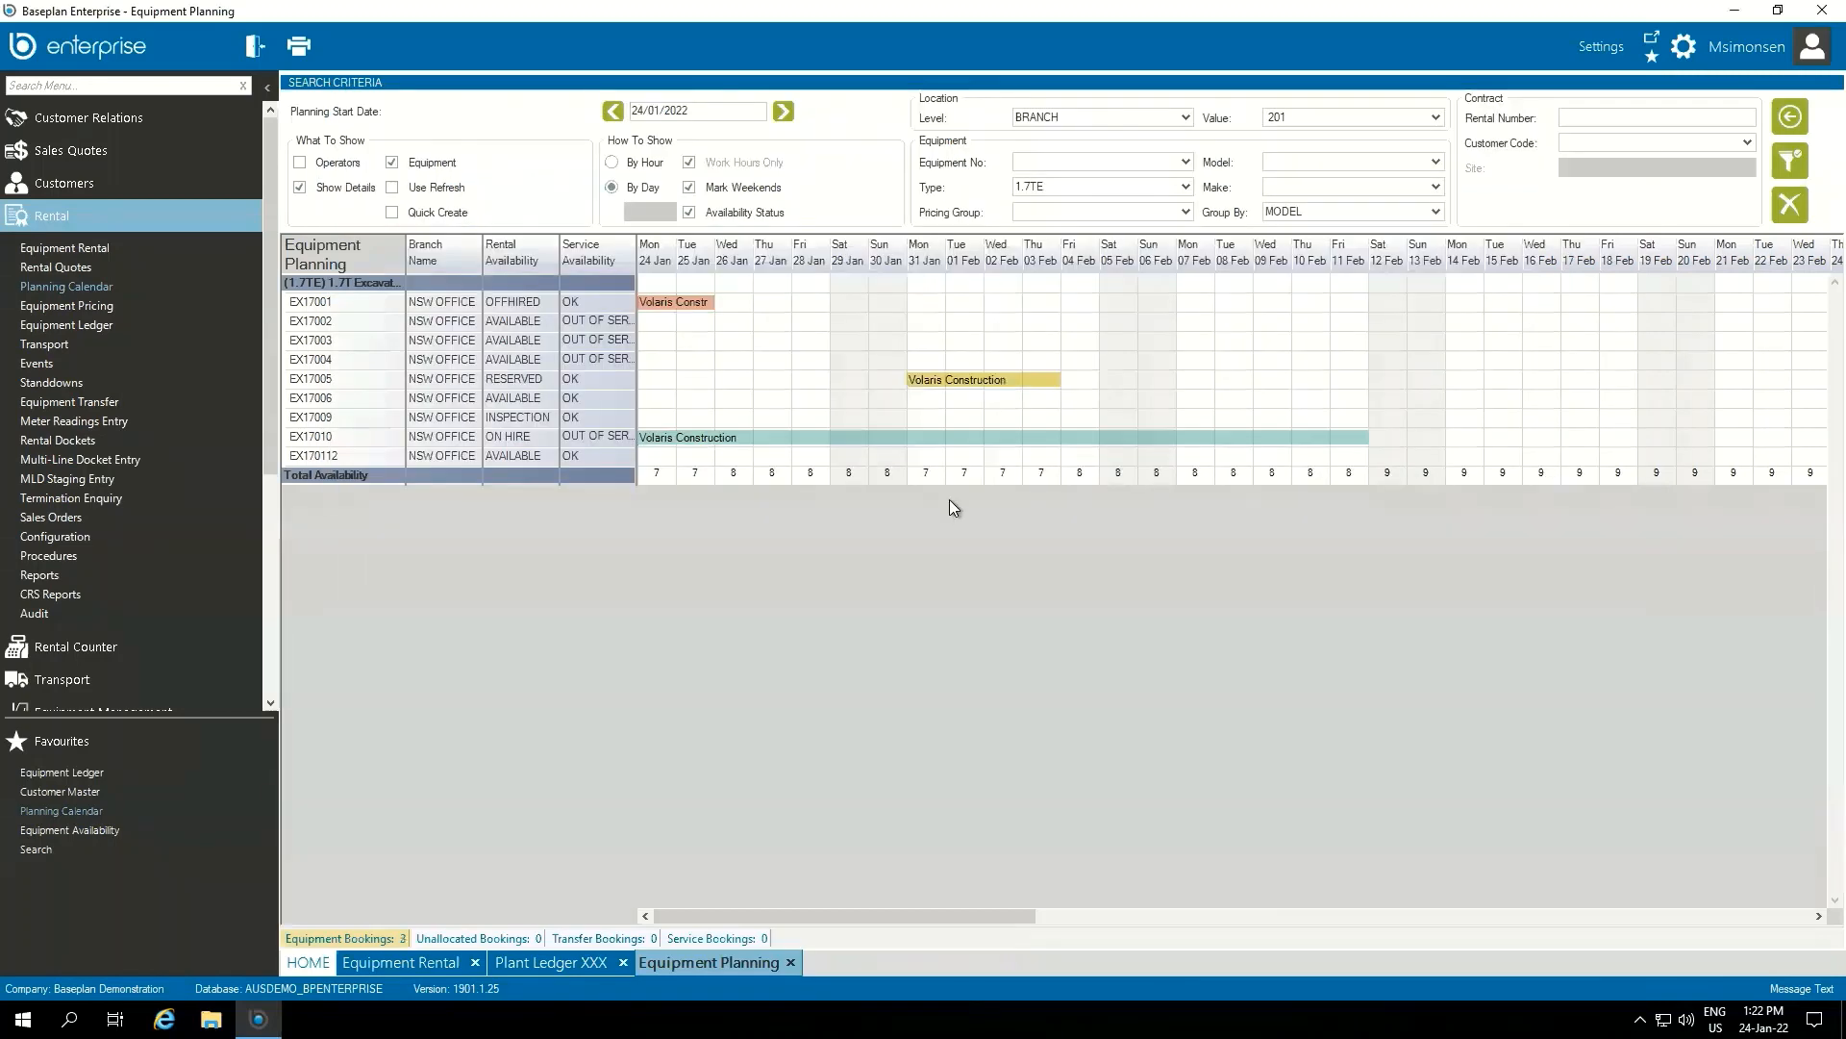
Open the planning calendar colour palette settings and inspect the colour choices for Rental Booking
mouse_move(965, 379)
left_click(1617, 44)
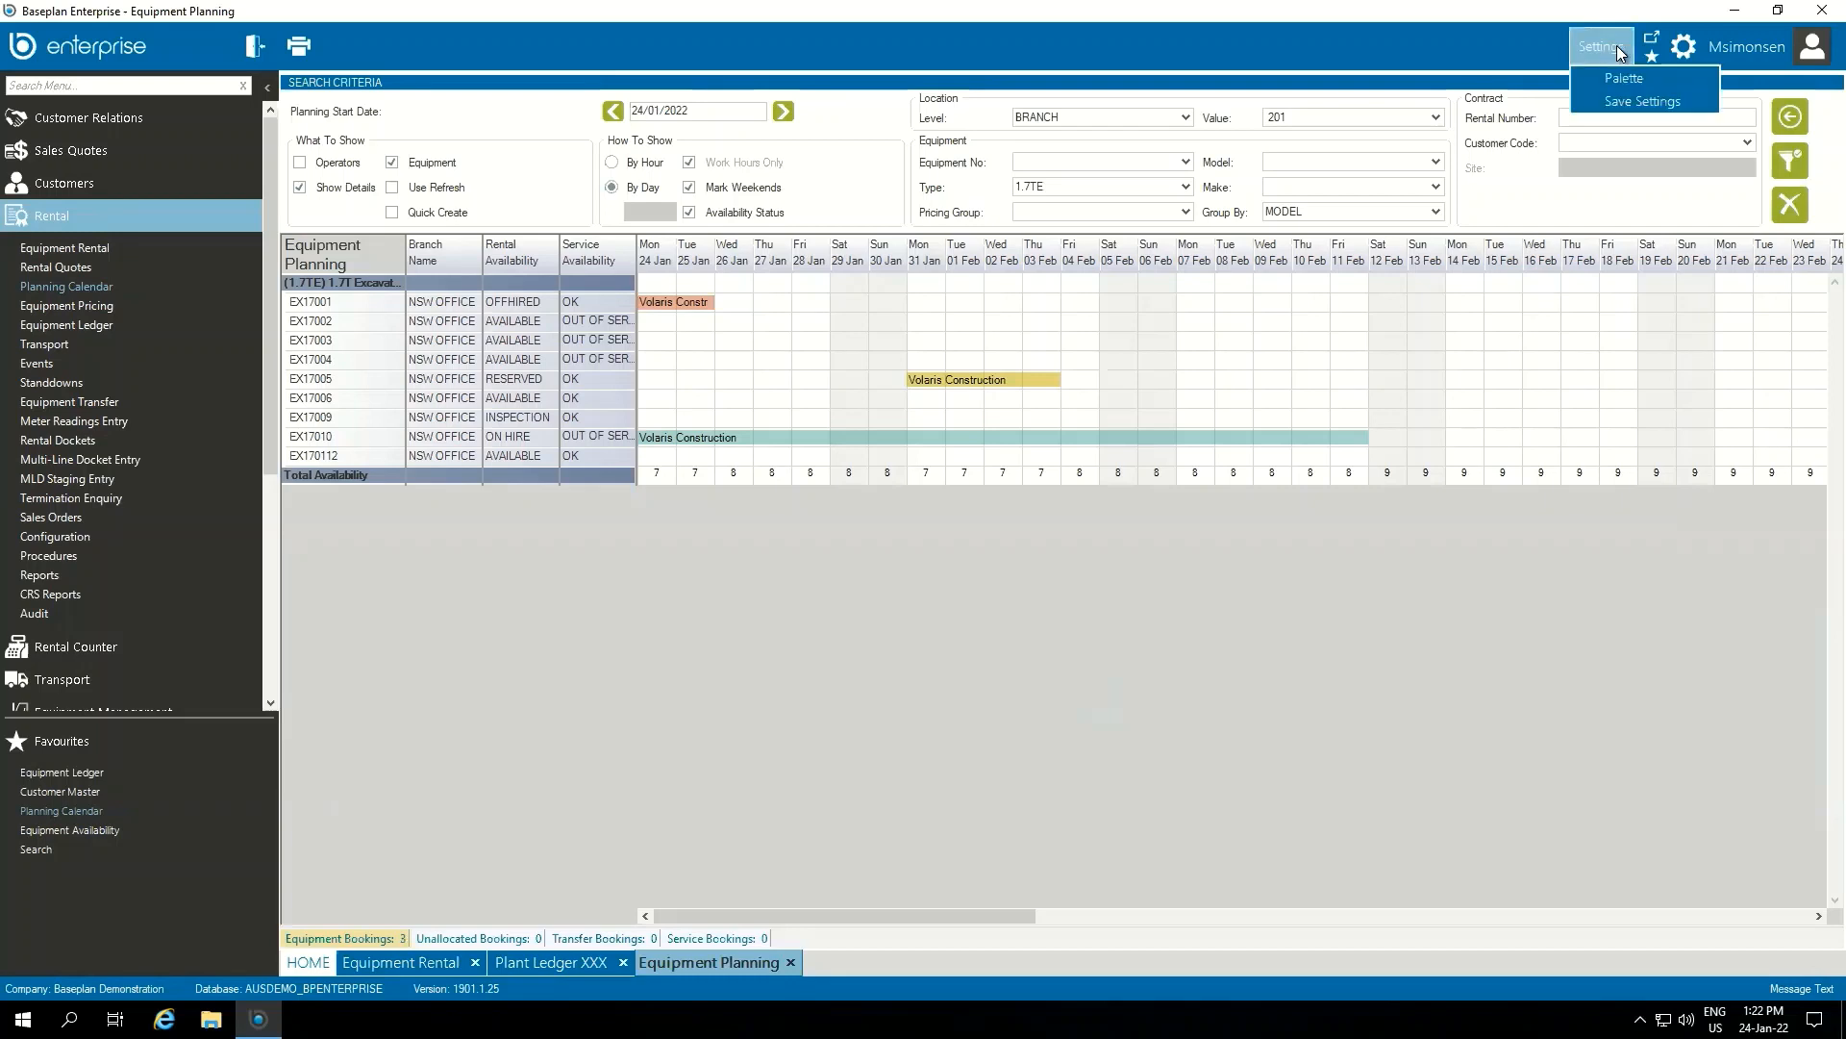
left_click(1671, 79)
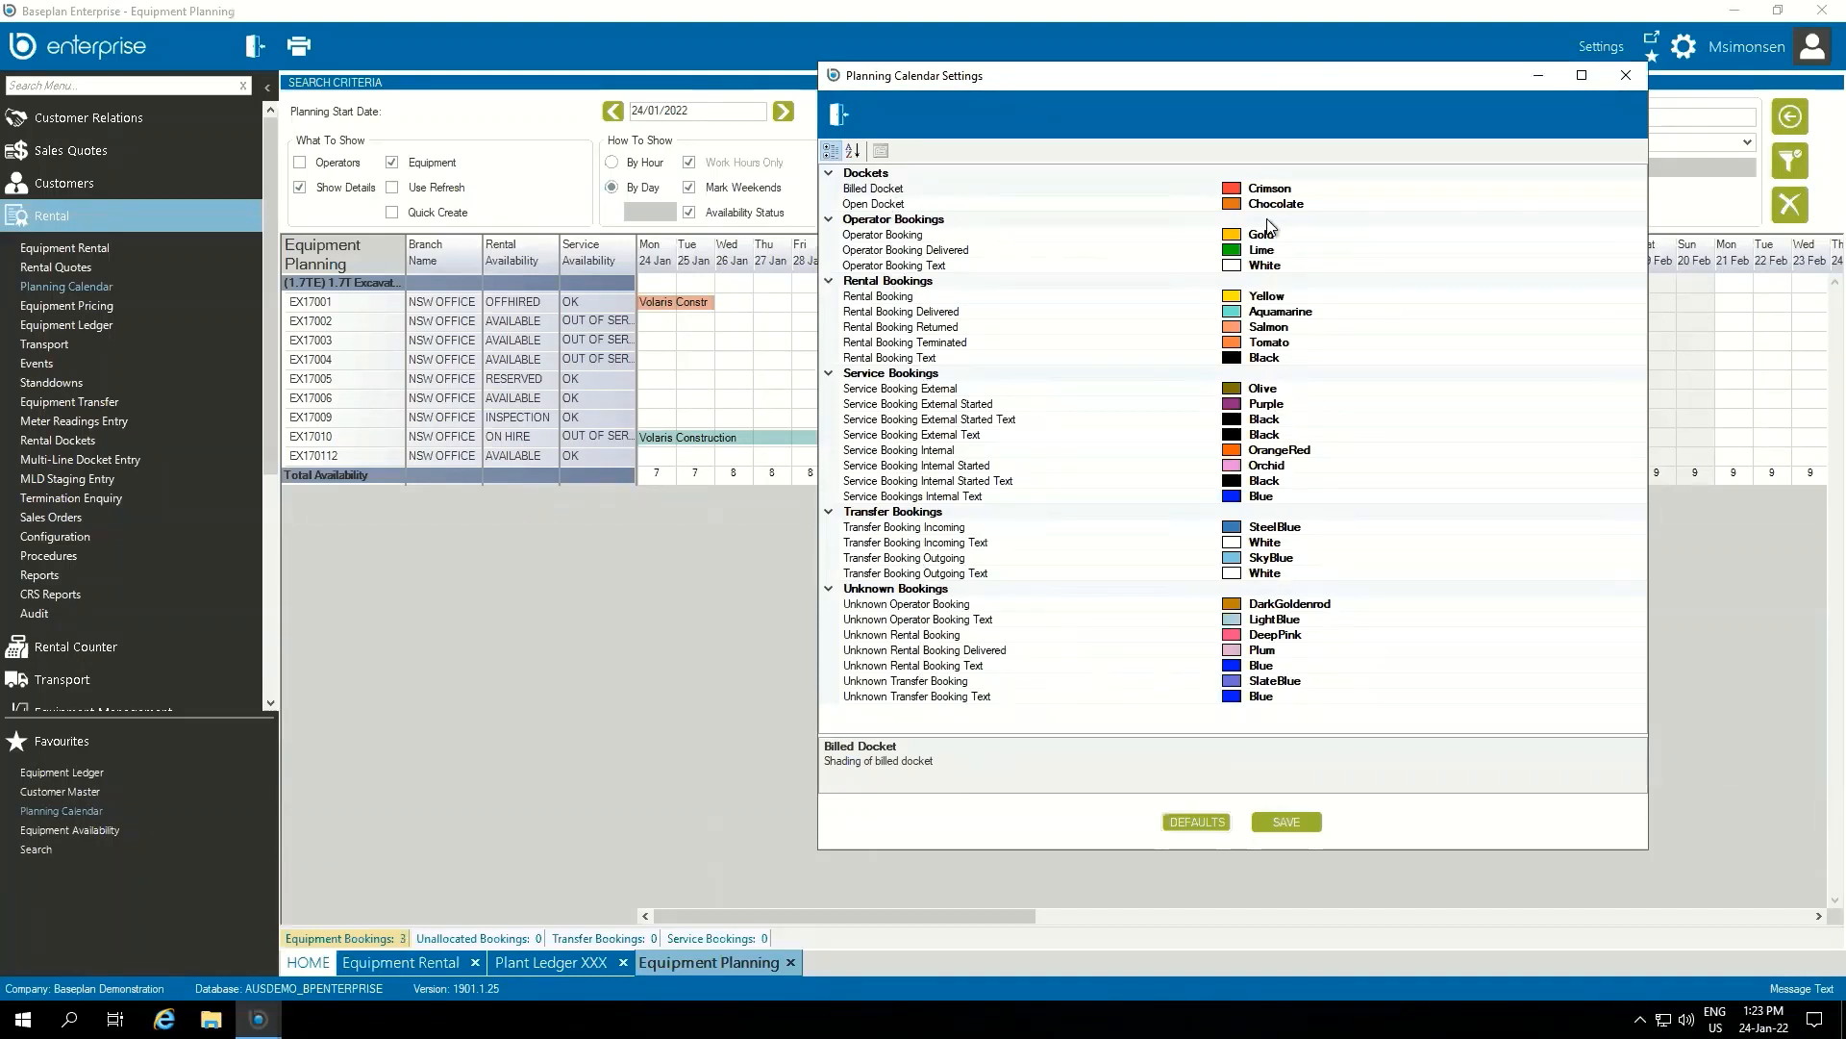
left_click(1234, 298)
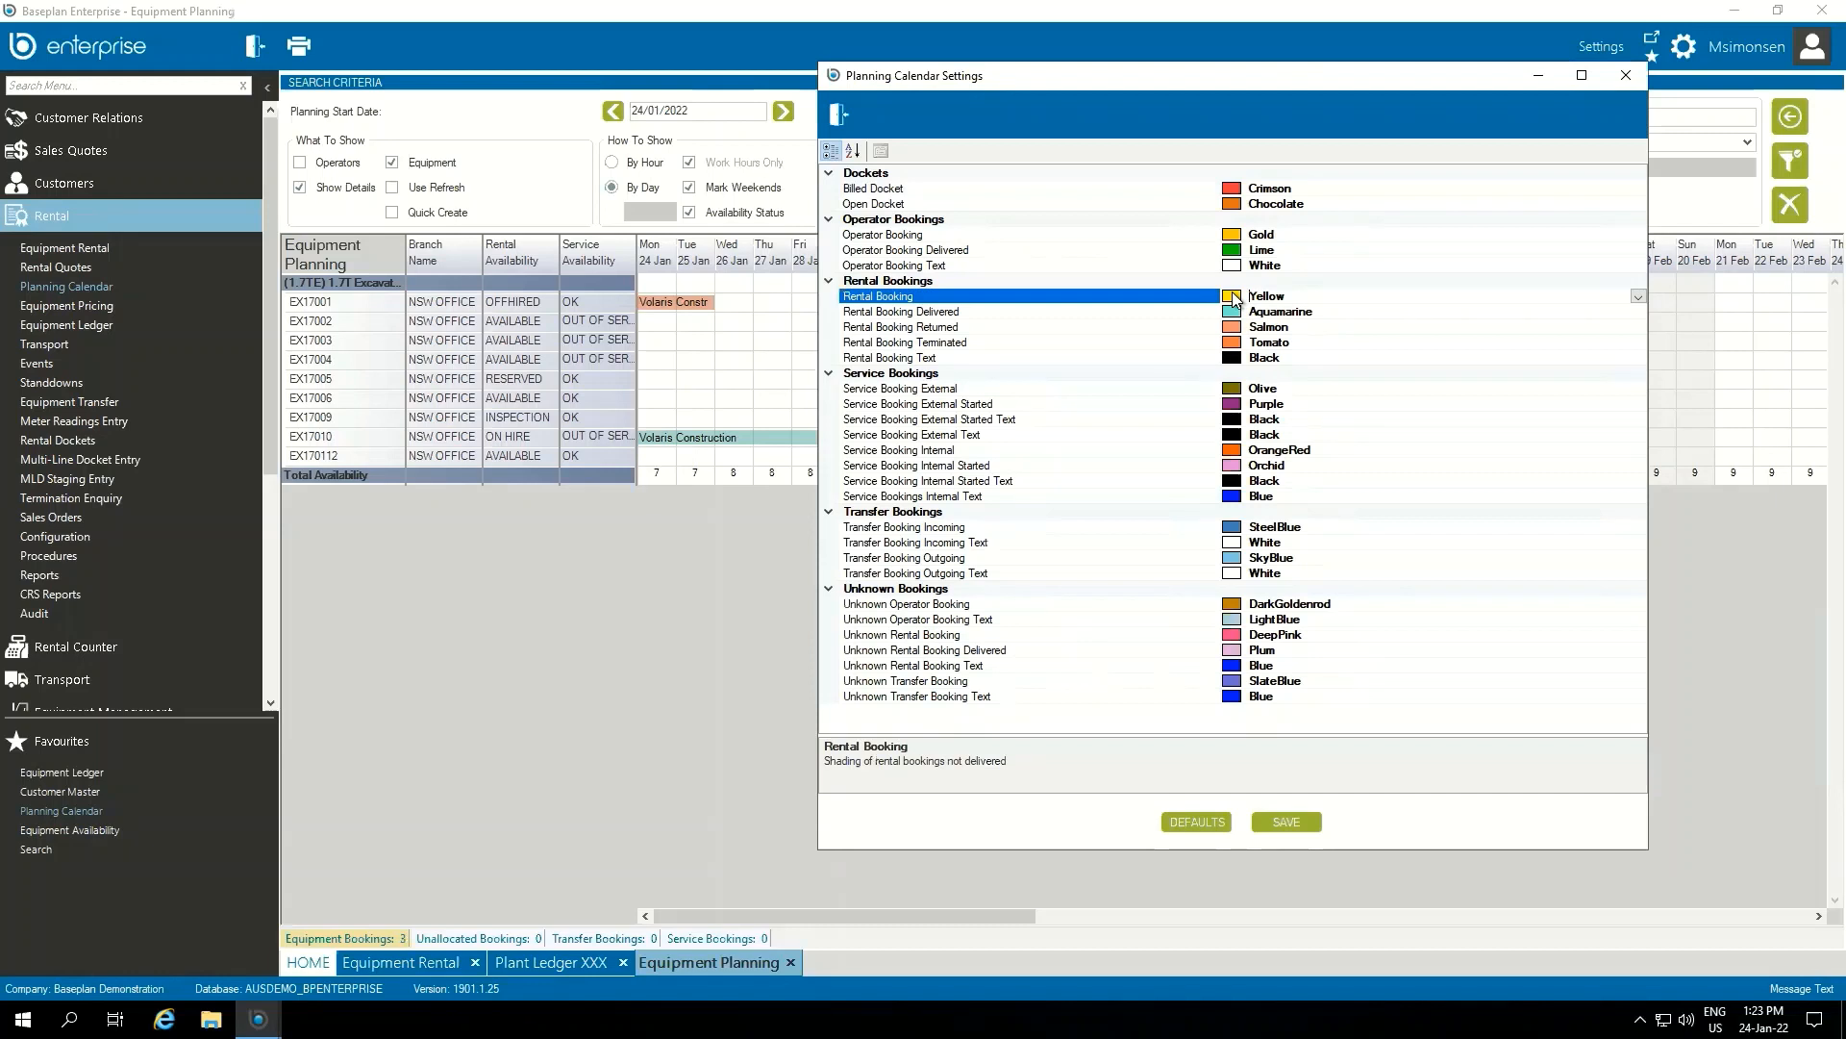
left_click(1639, 297)
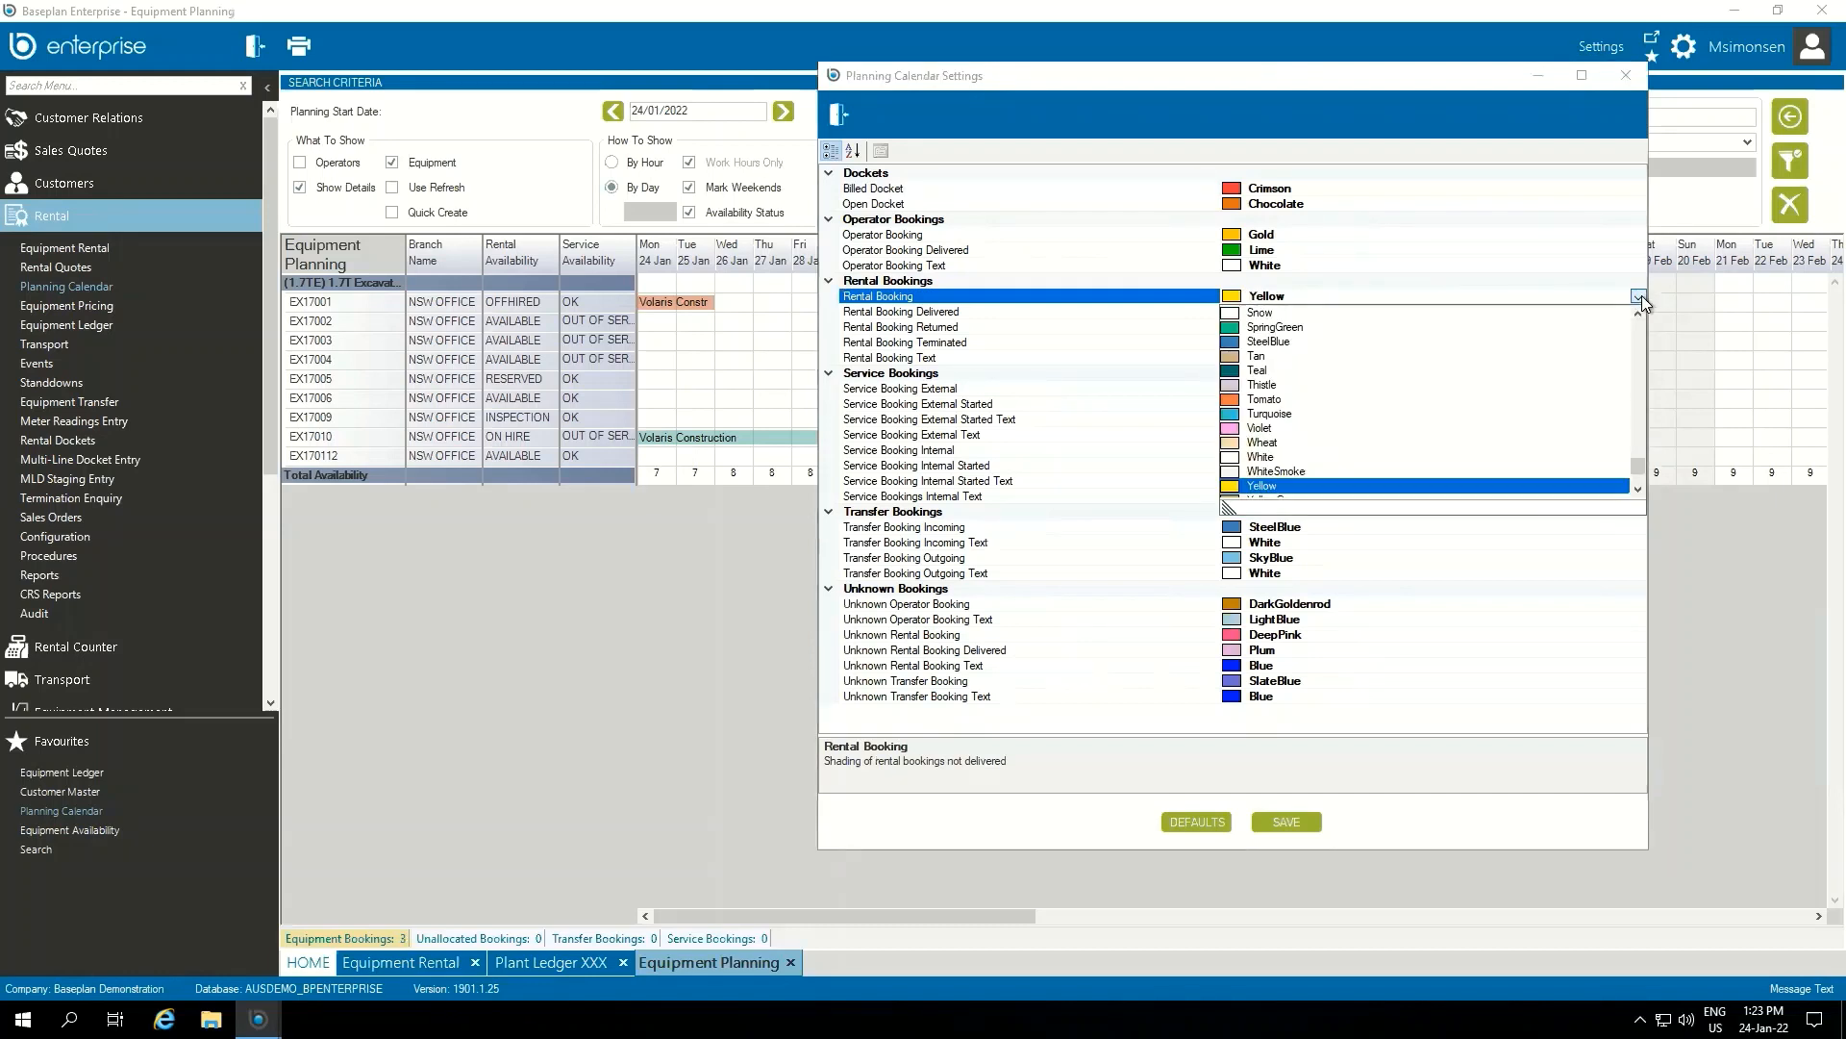
left_click(1642, 296)
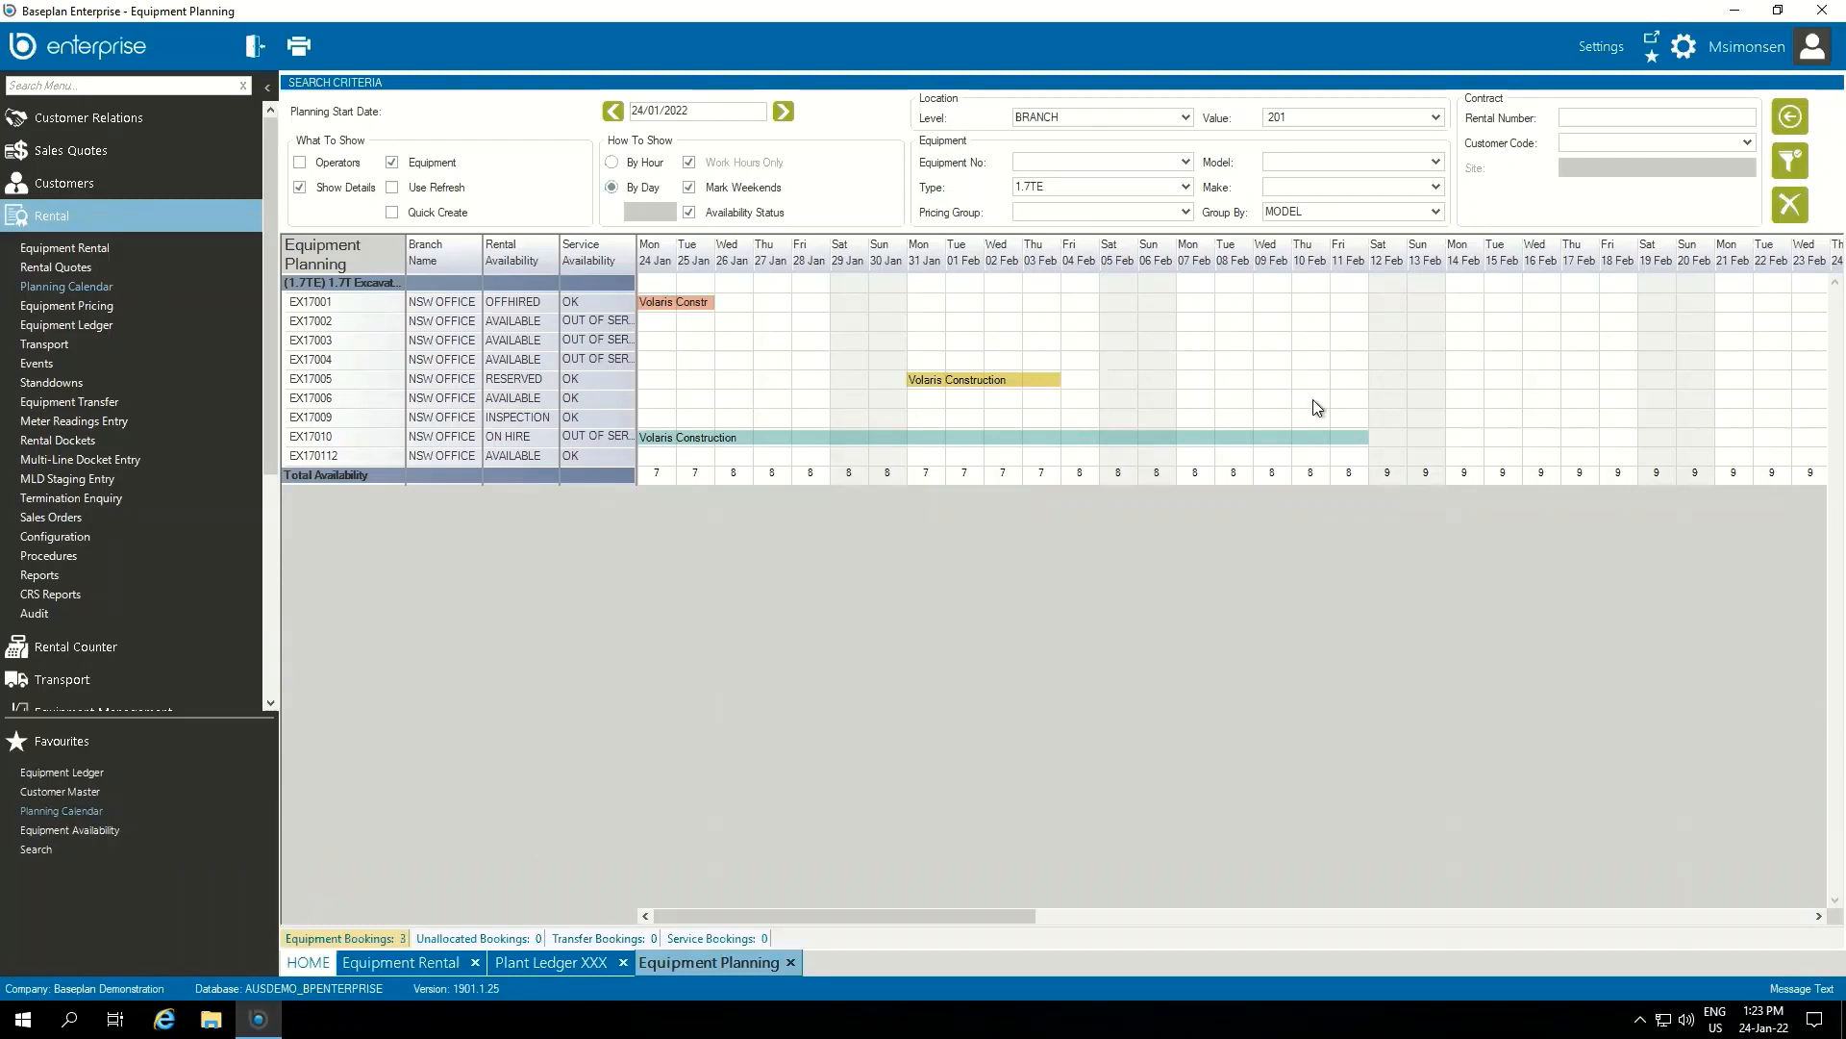
Filter the planning calendar to equipment type CRANE250T, keeping the grouping by model
left_click(1437, 211)
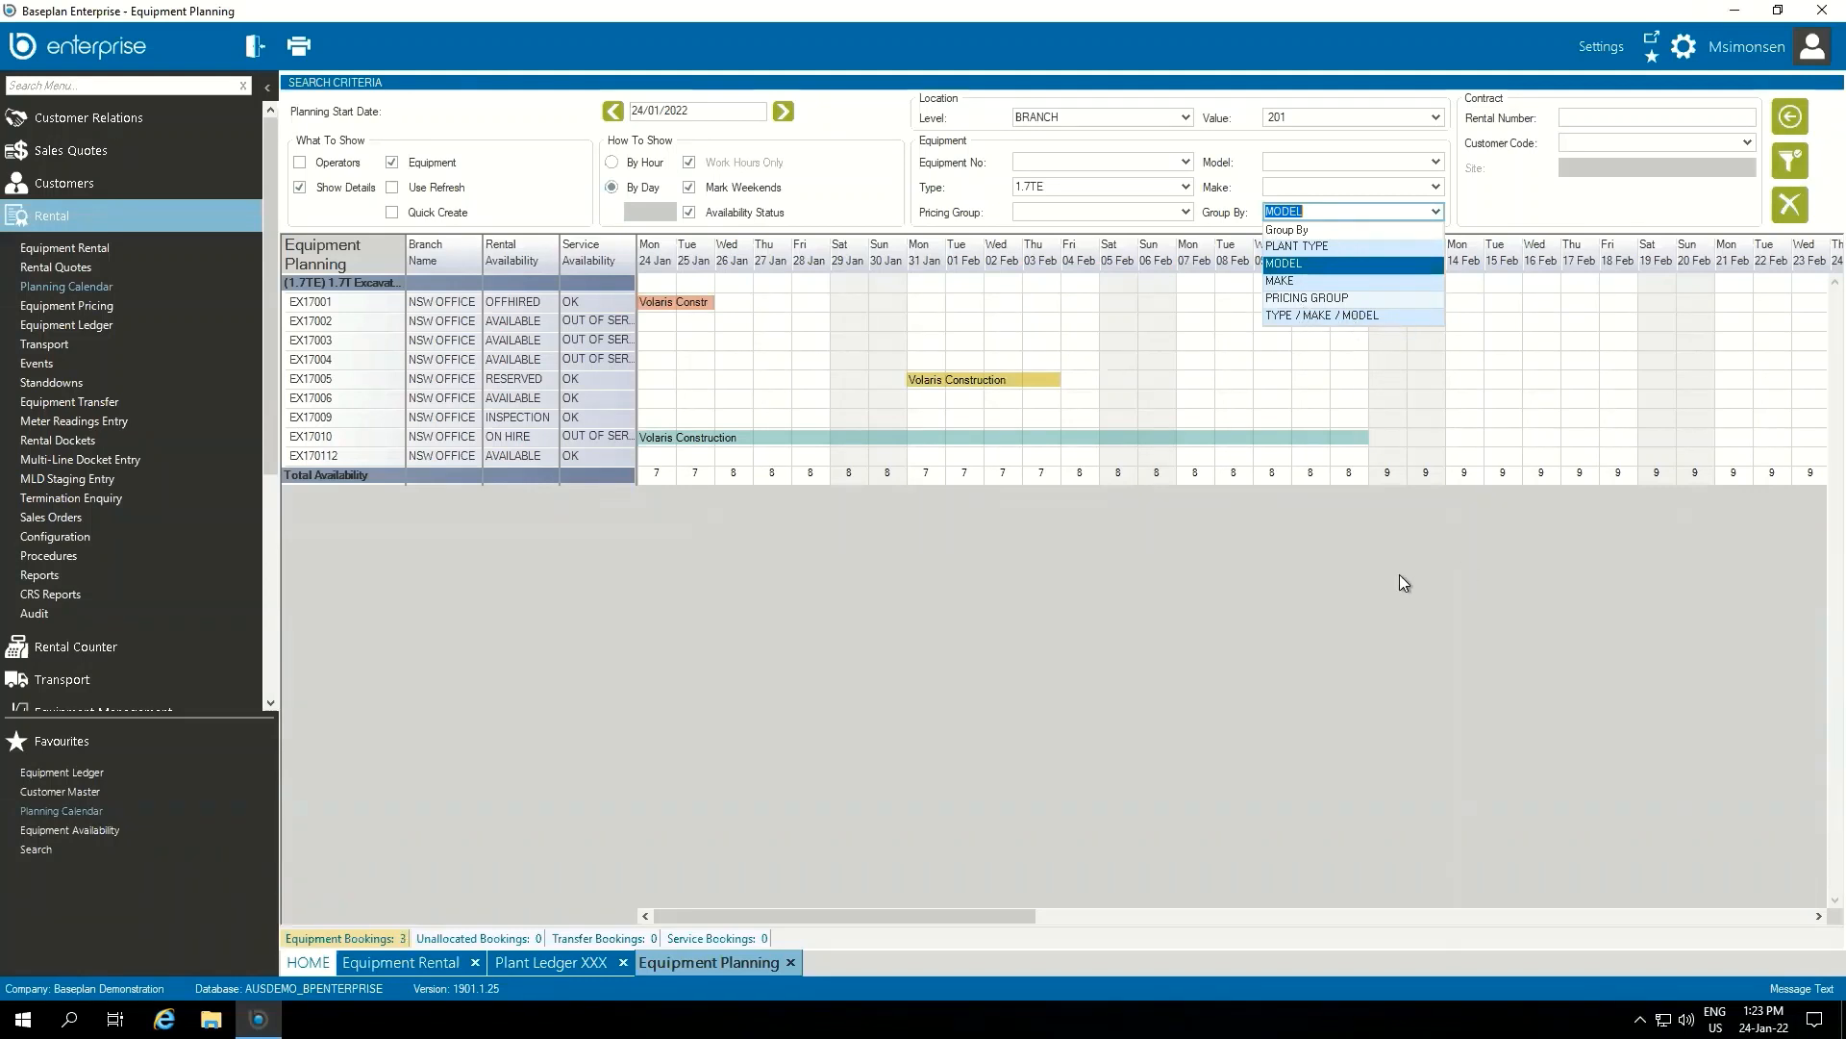
left_click(1251, 580)
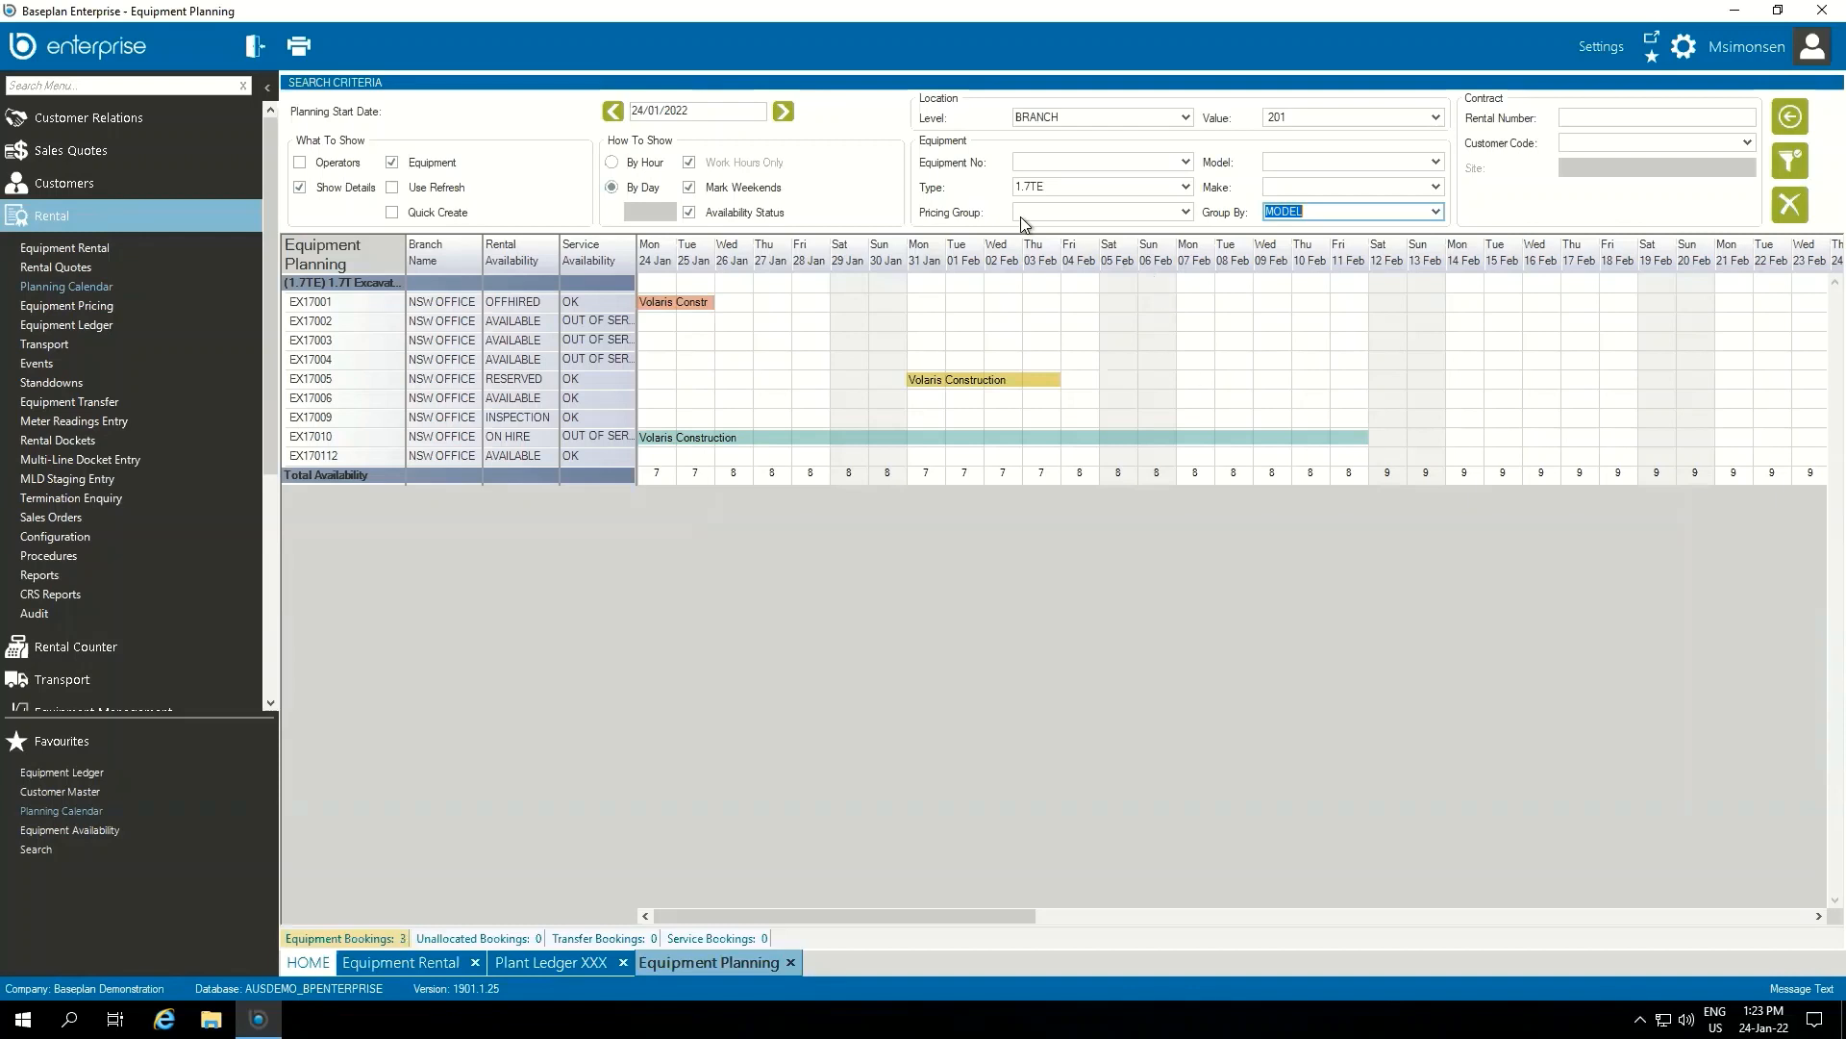
double_click(1089, 186)
type("CRANE250T")
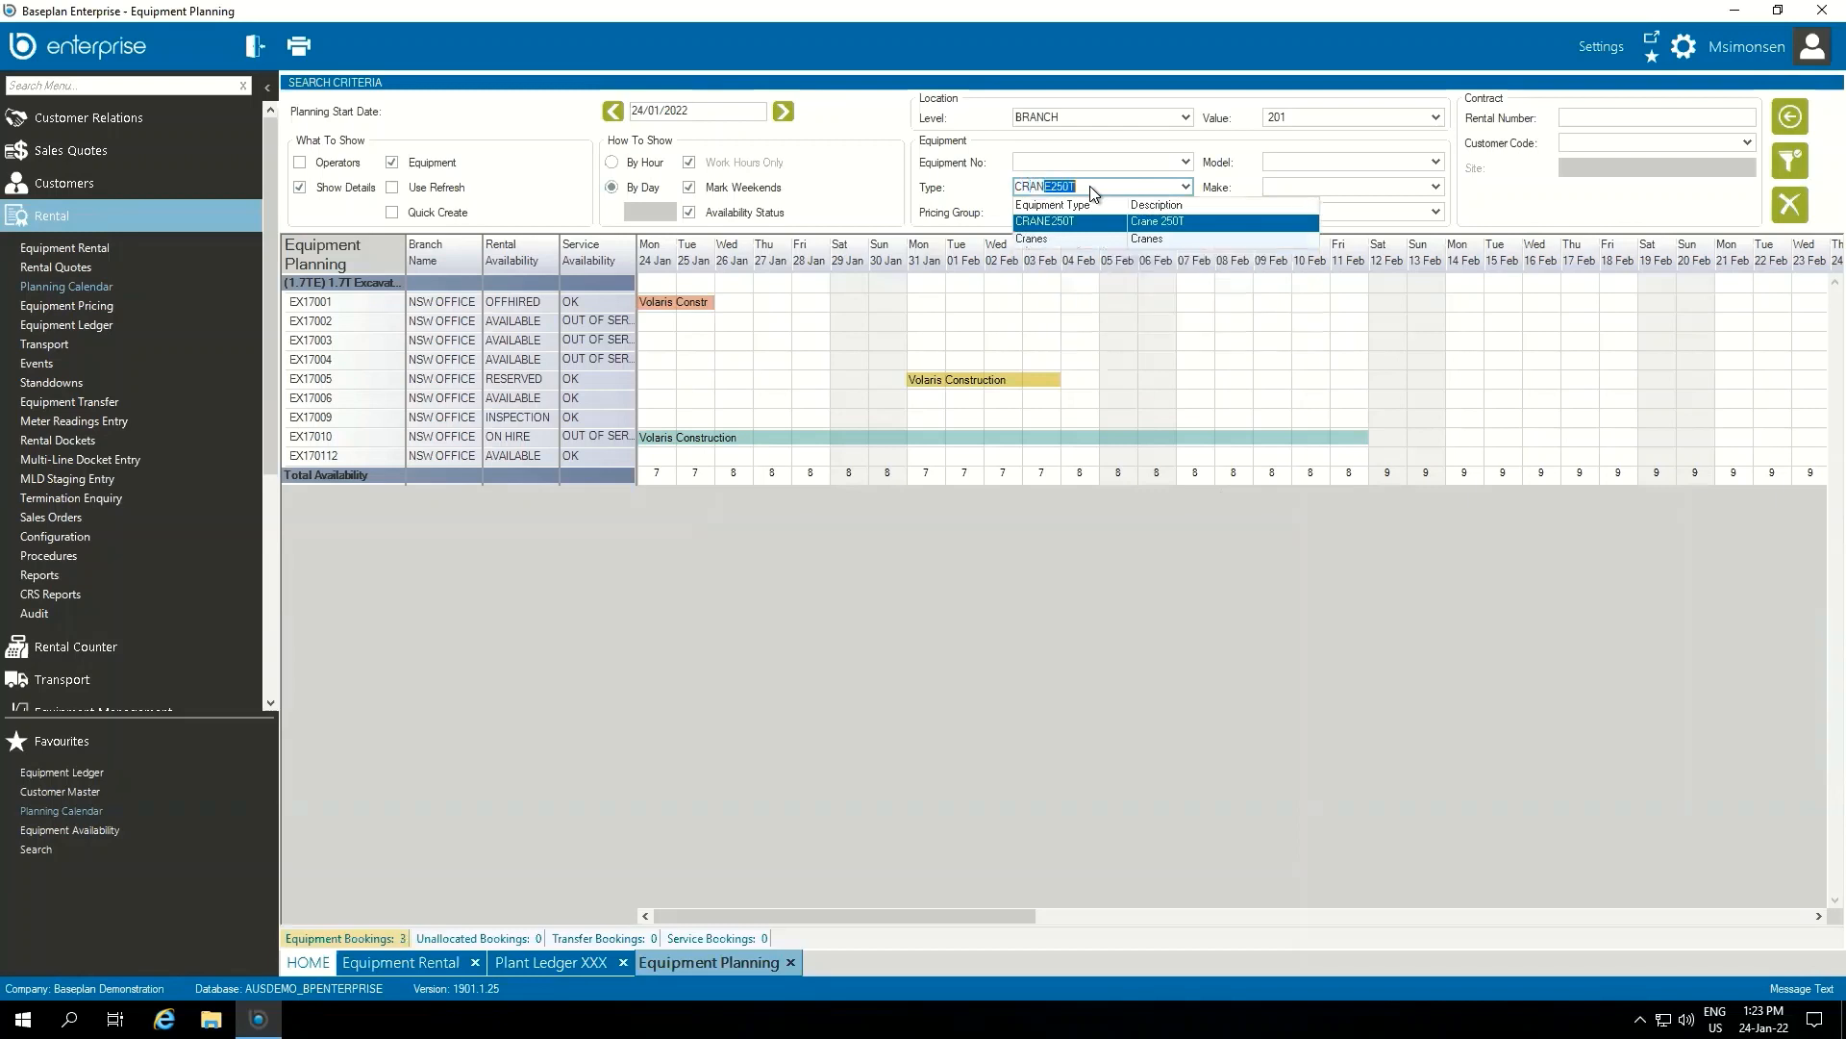
key("Tab")
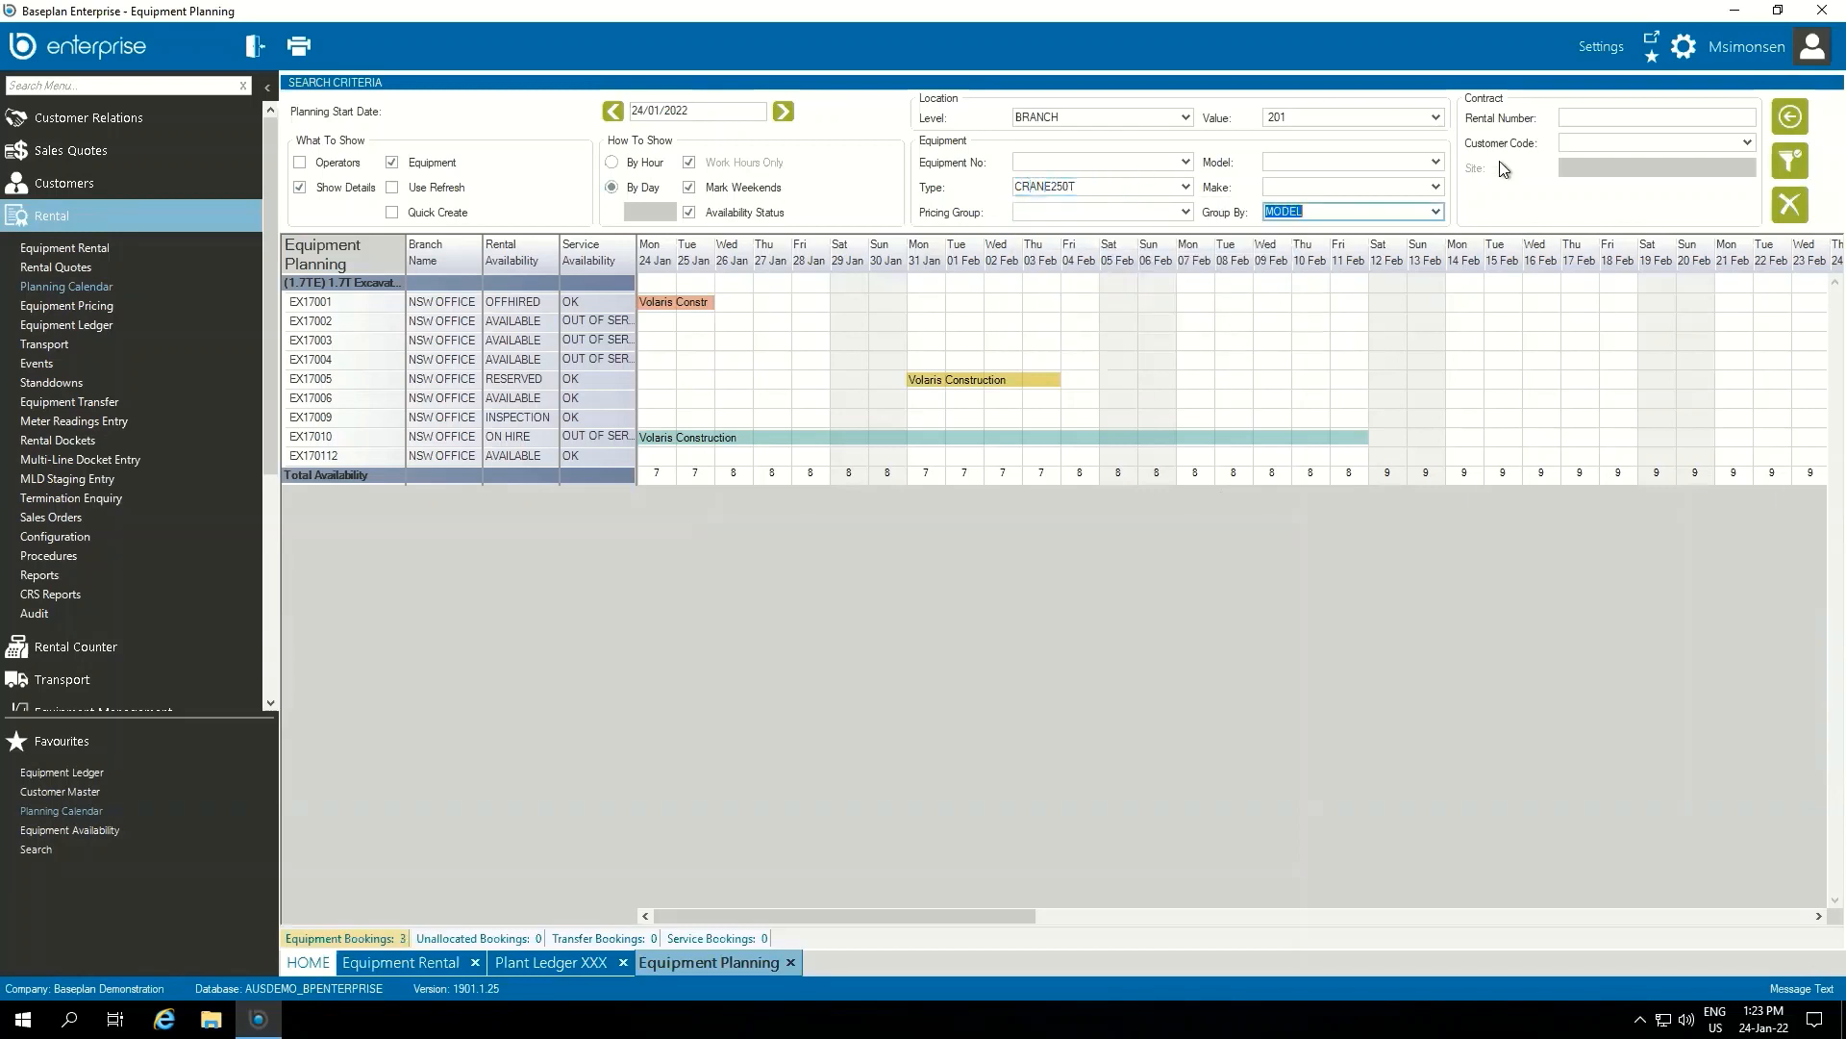
left_click(1789, 162)
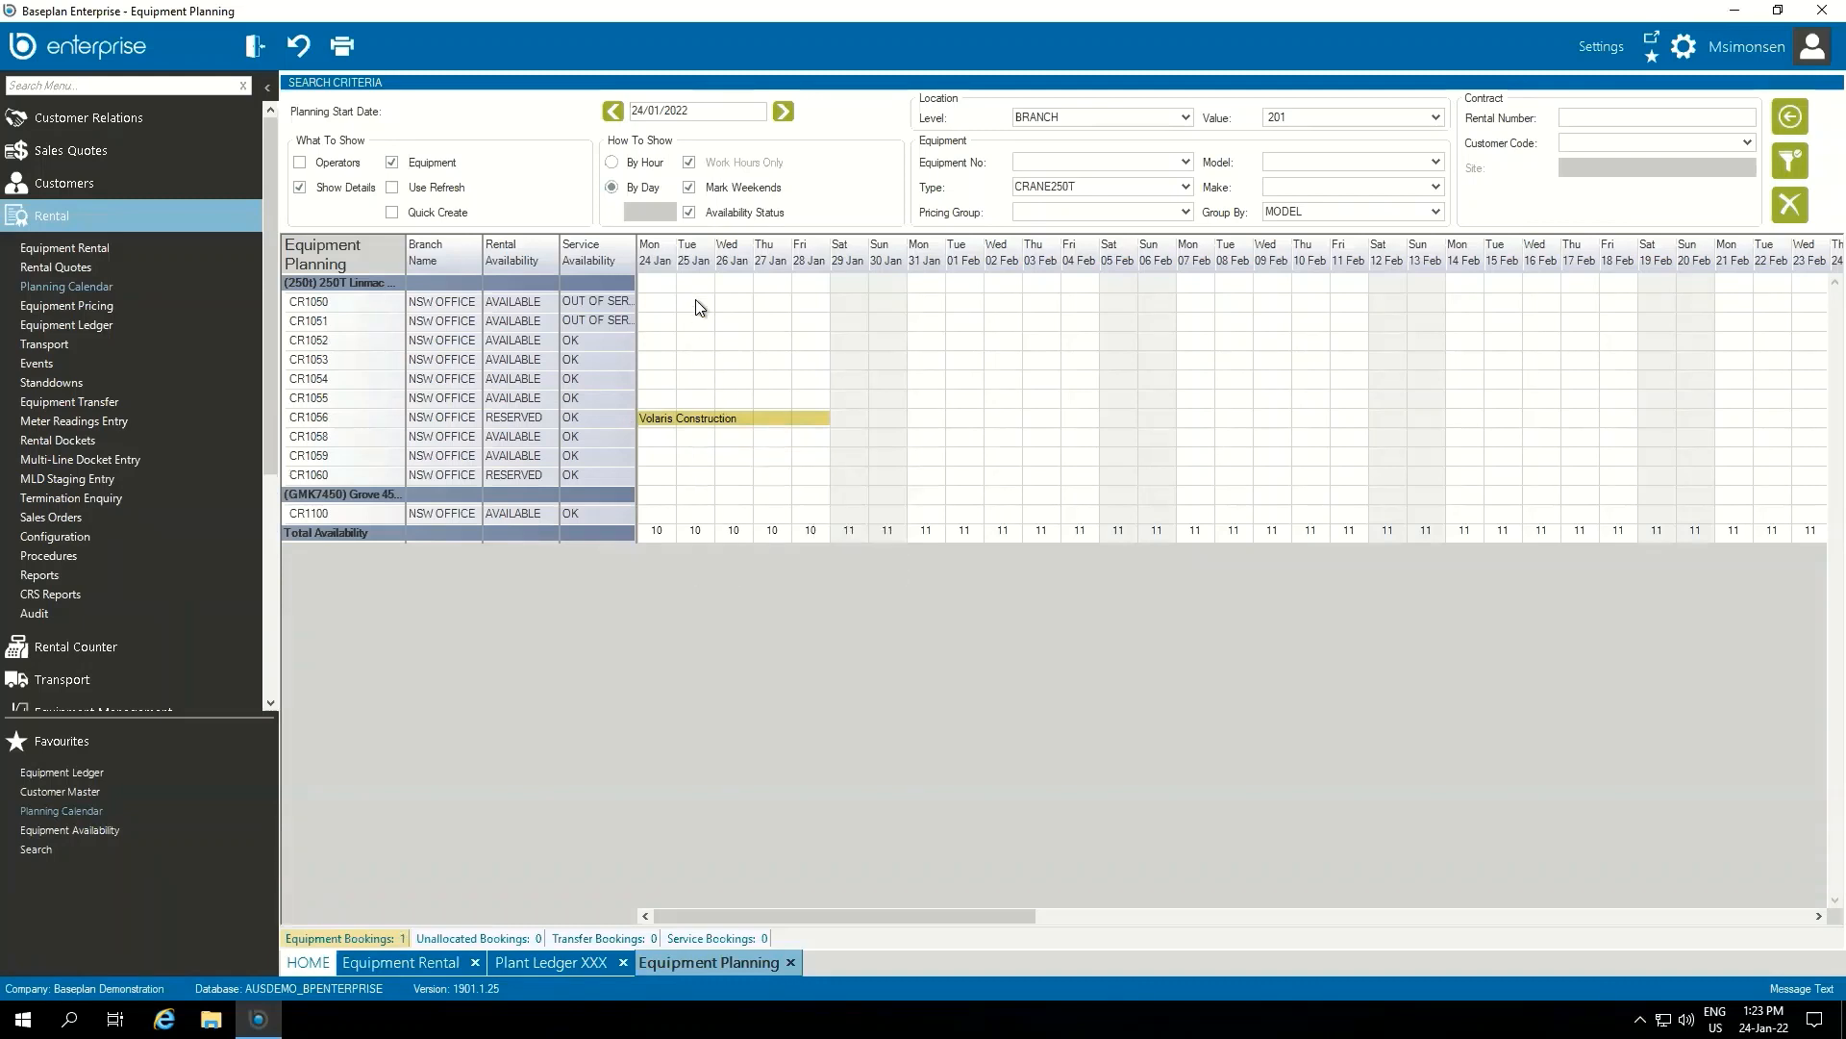
Switch the calendar to an hourly view and show operators alongside the equipment
left_click(612, 163)
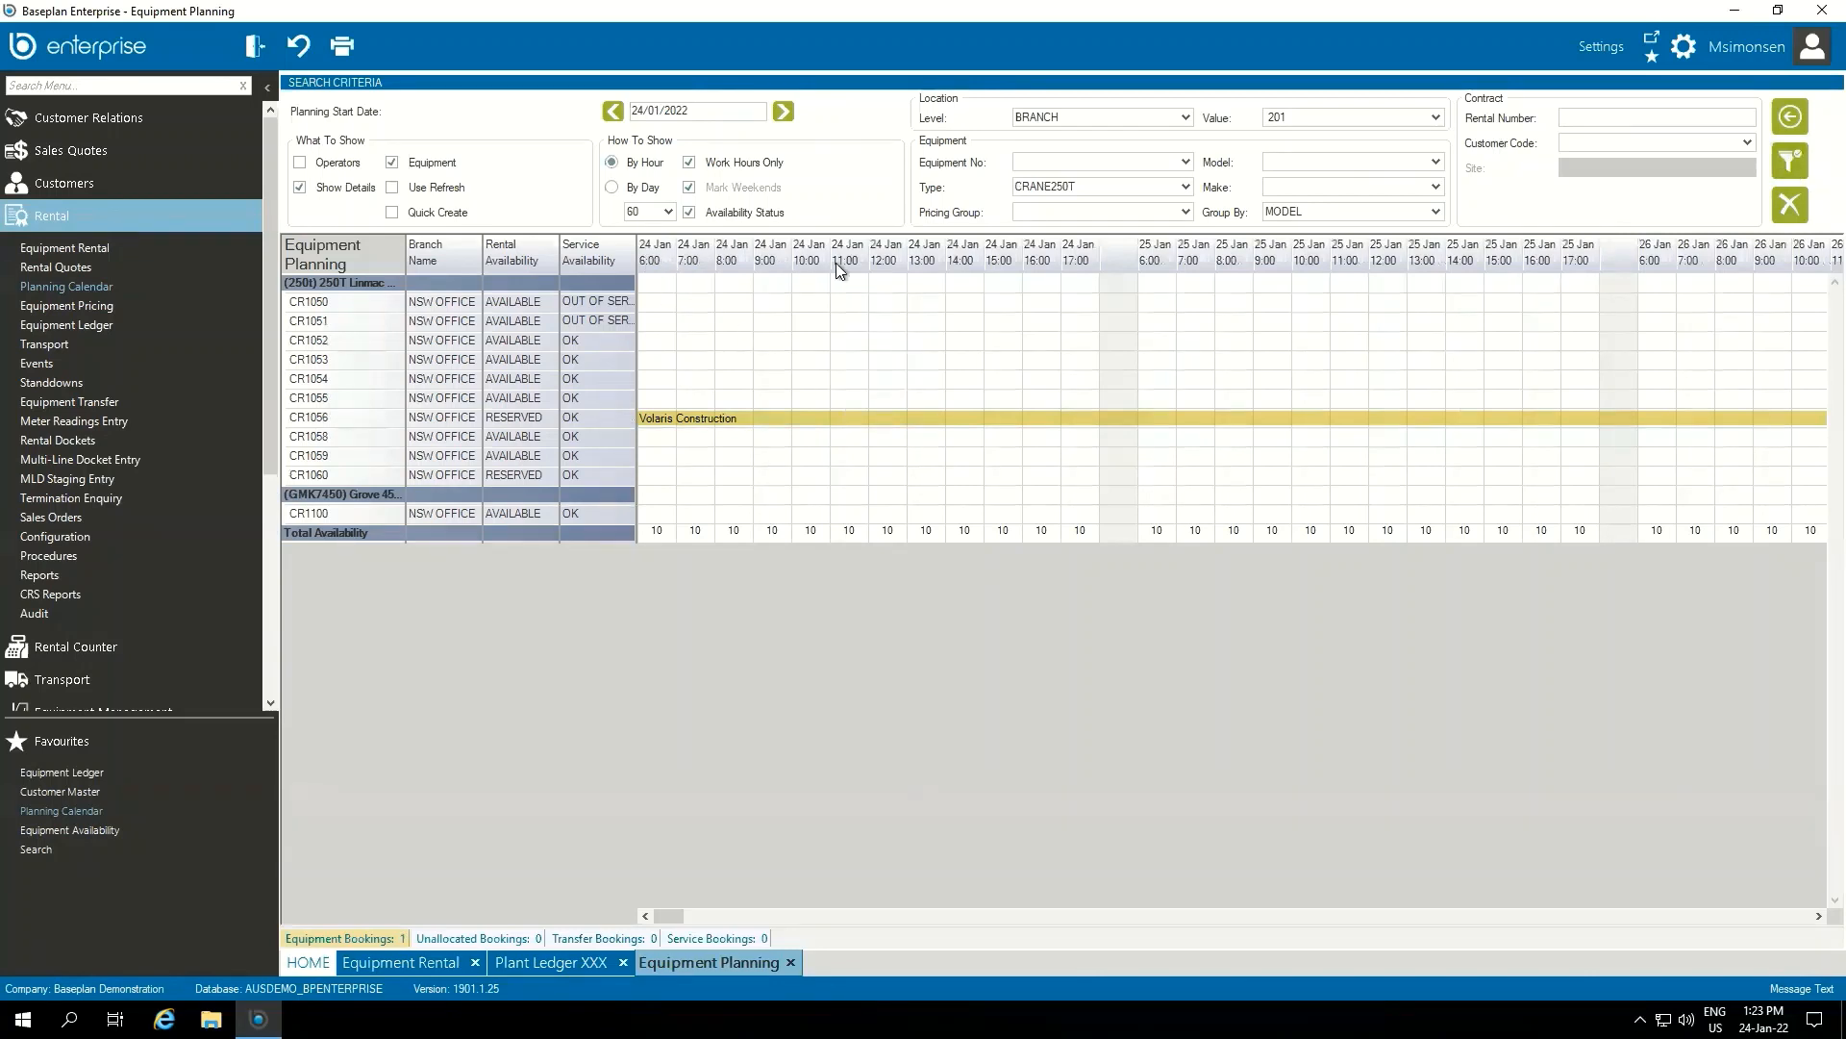
left_click(300, 163)
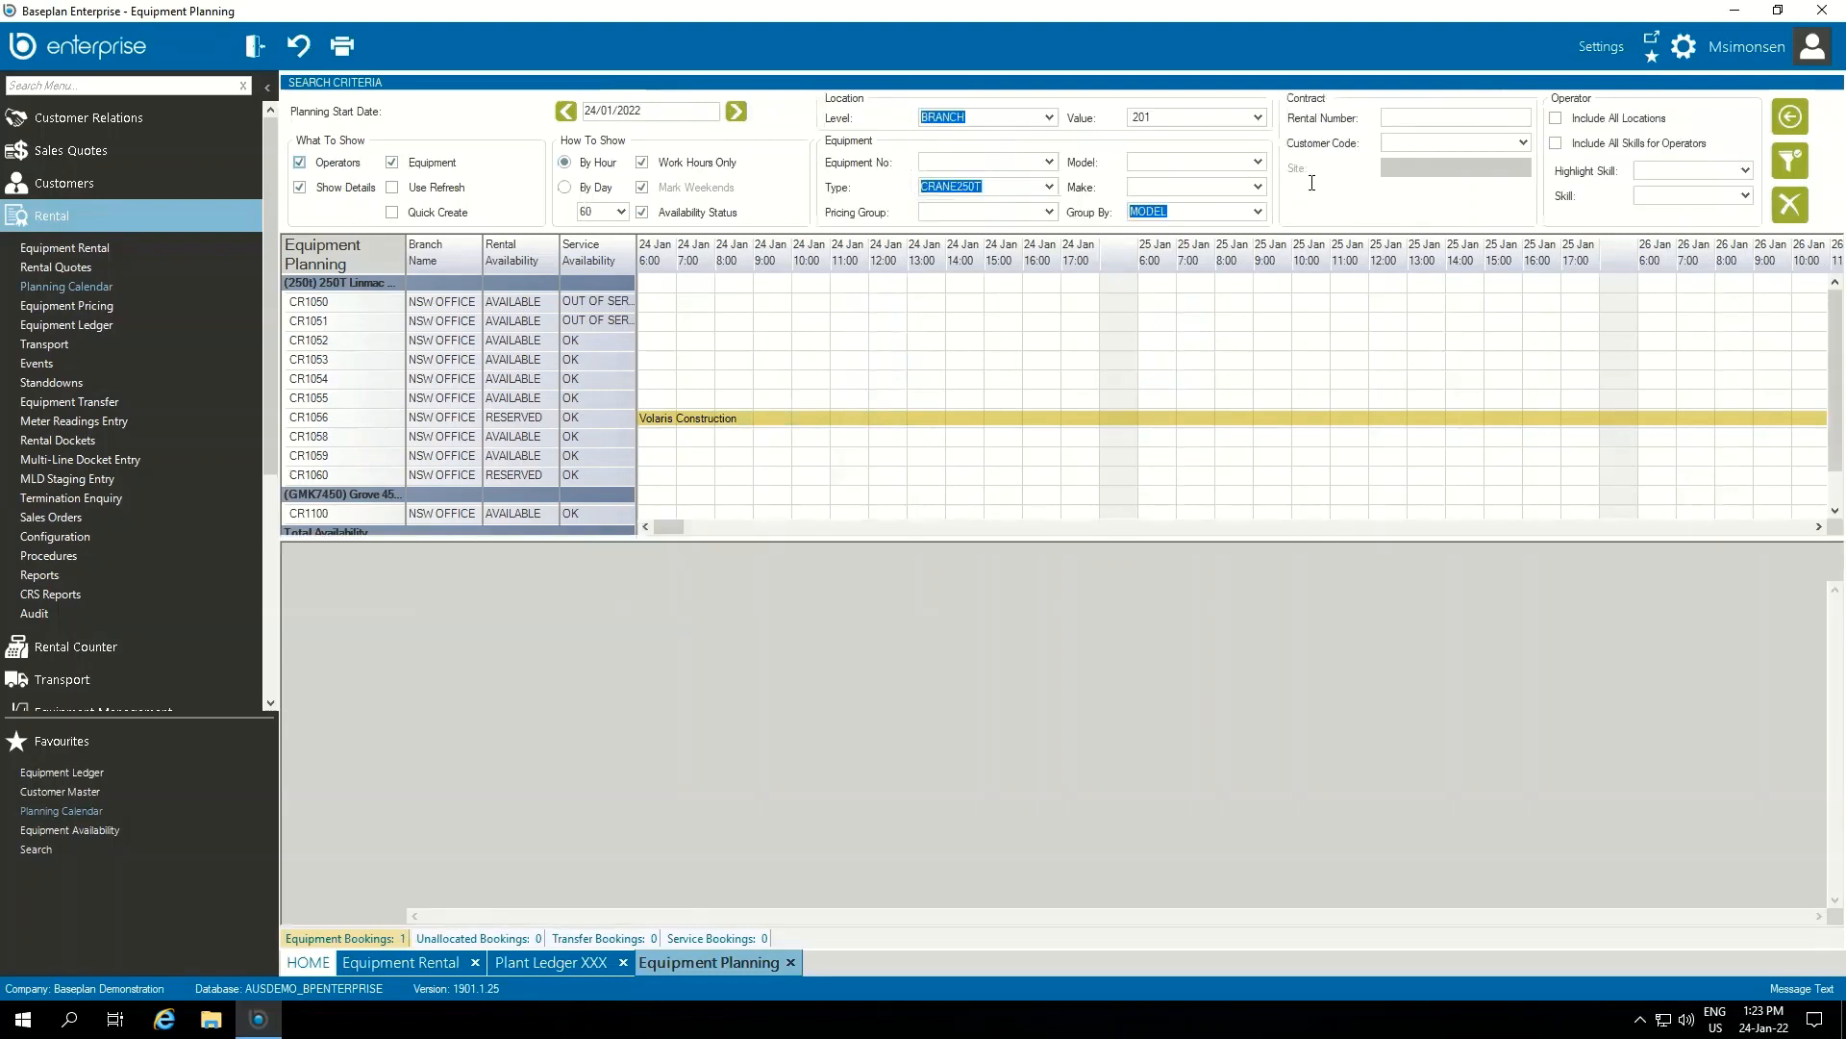
left_click(1806, 170)
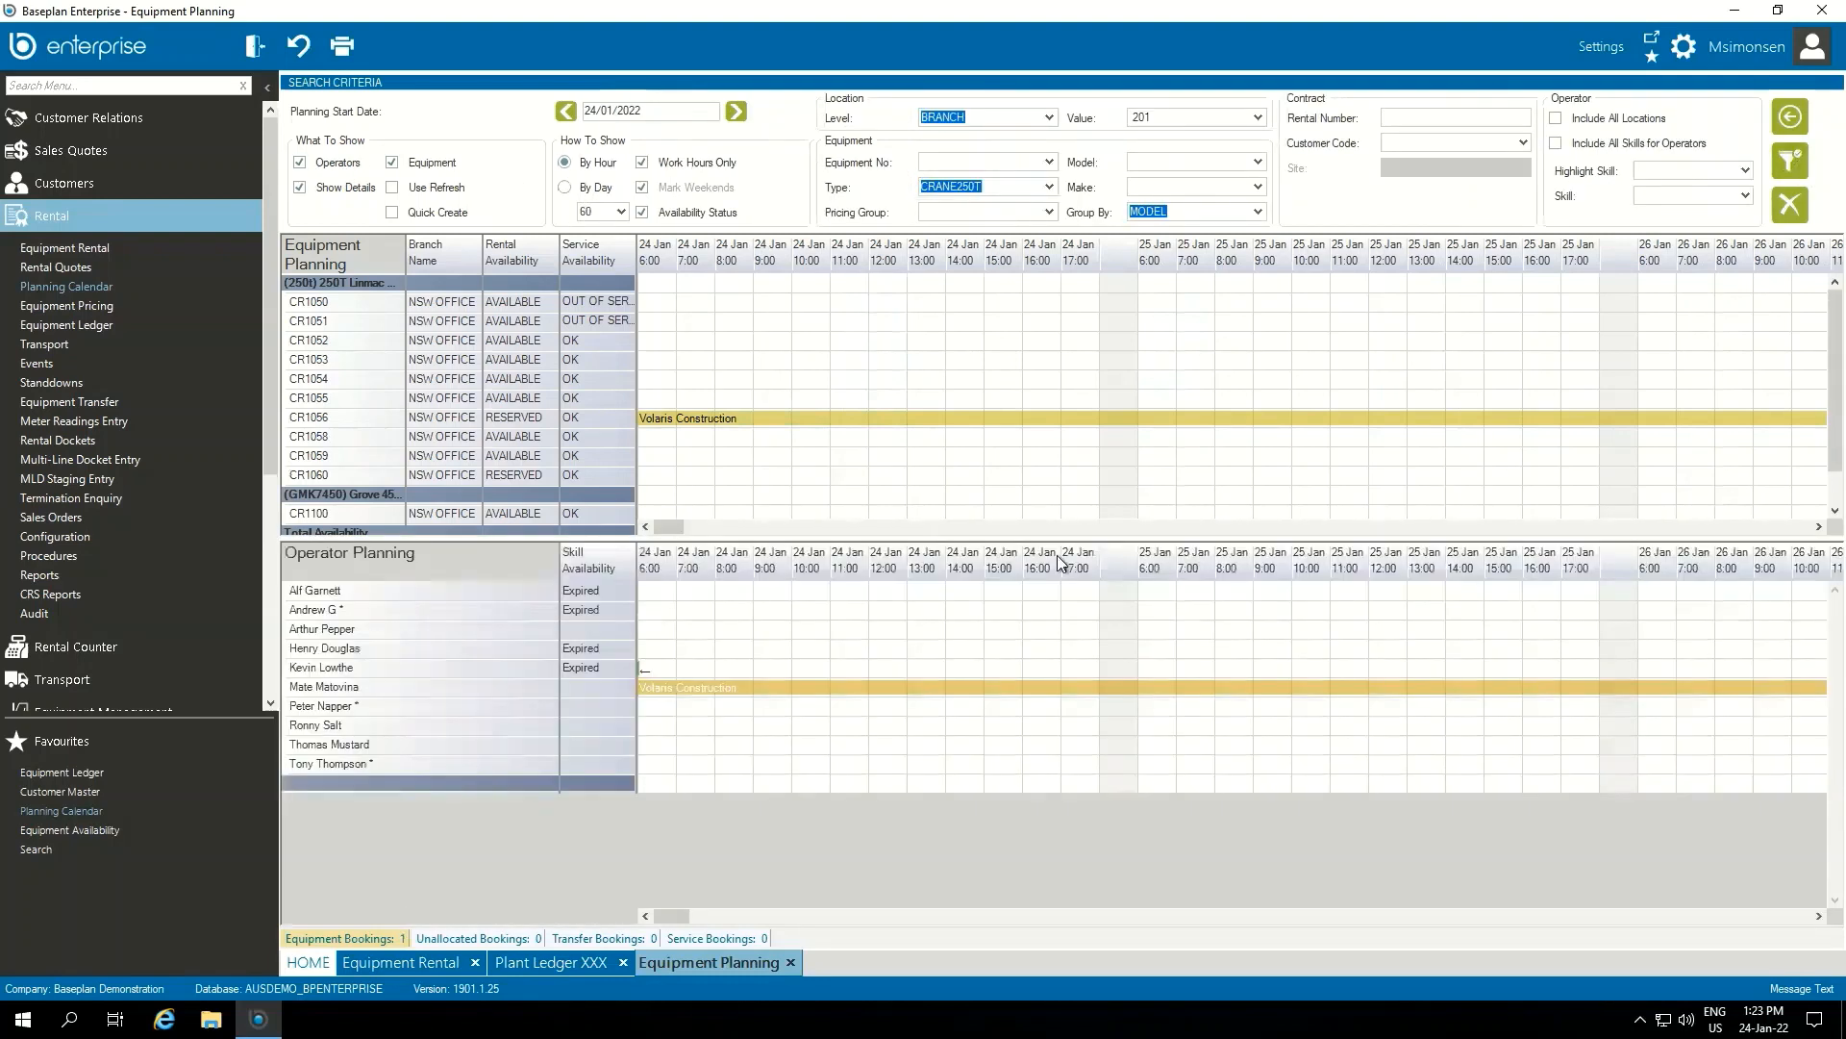
Open the equipment ledger for crane CR1053 from the calendar, then close it
mouse_move(510, 727)
mouse_move(394, 582)
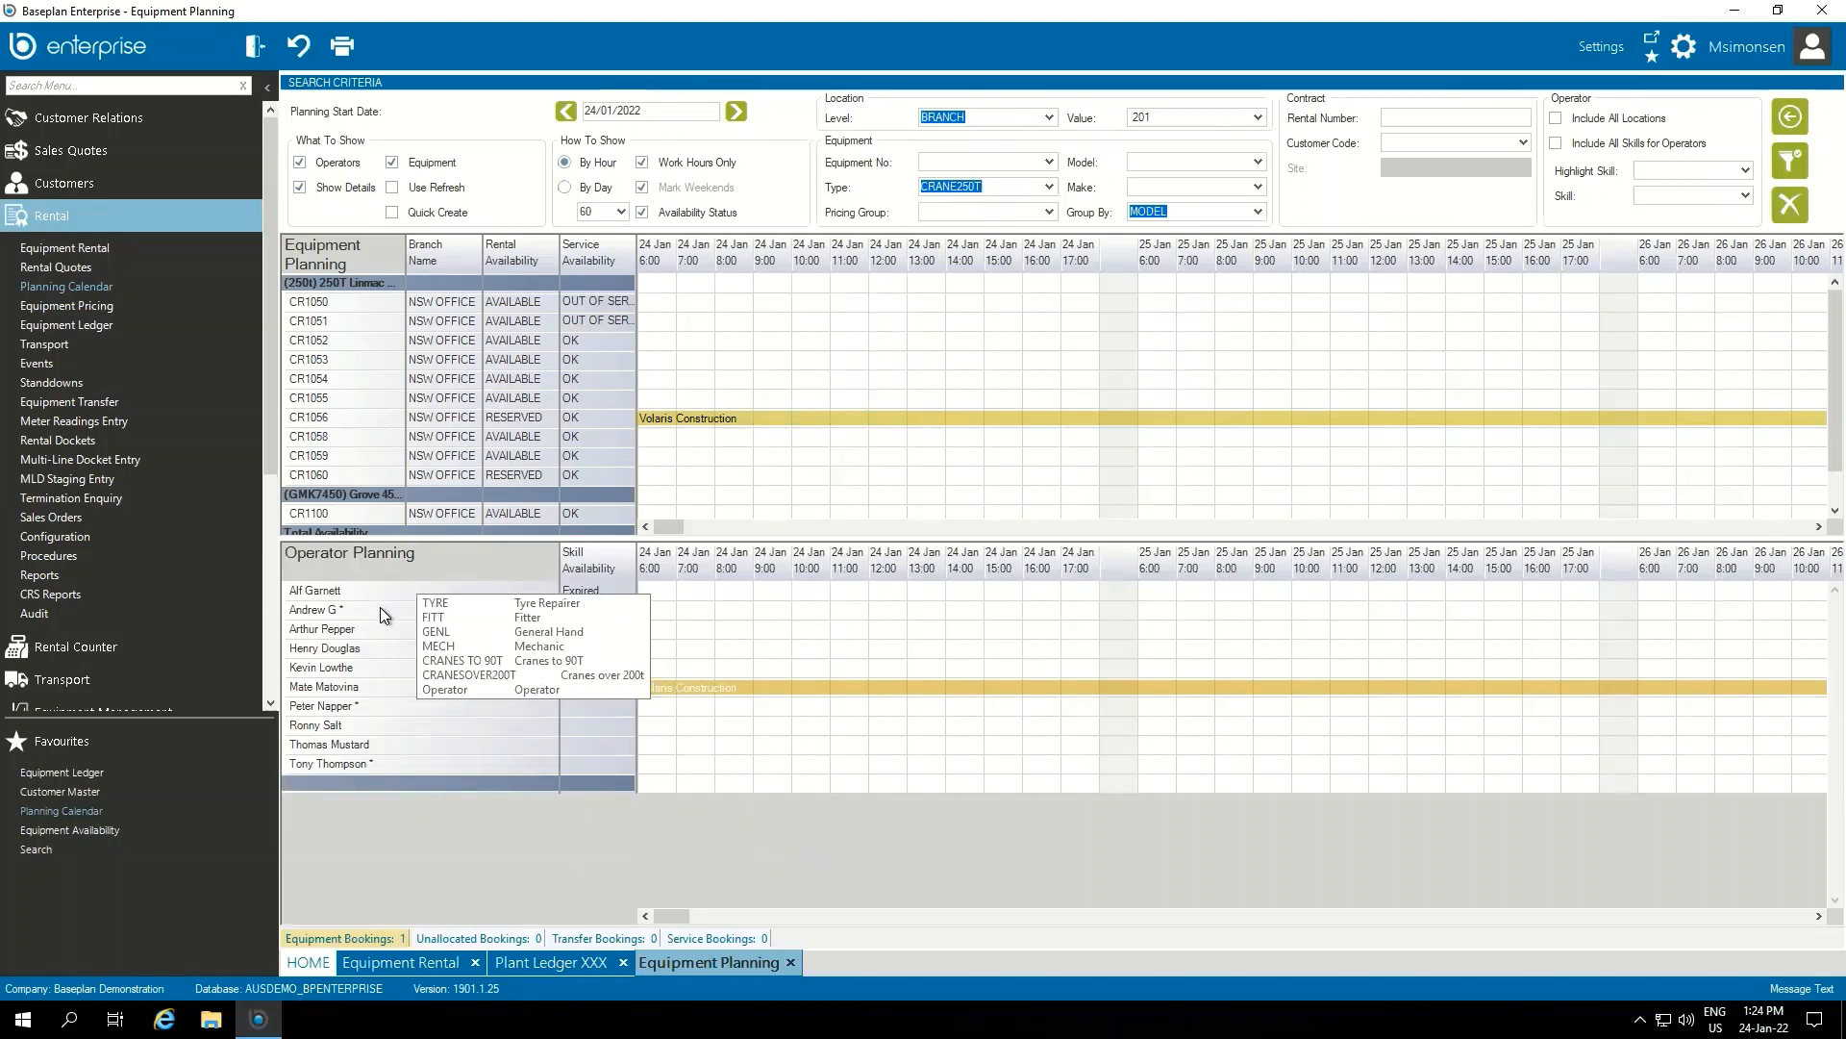
mouse_move(382, 649)
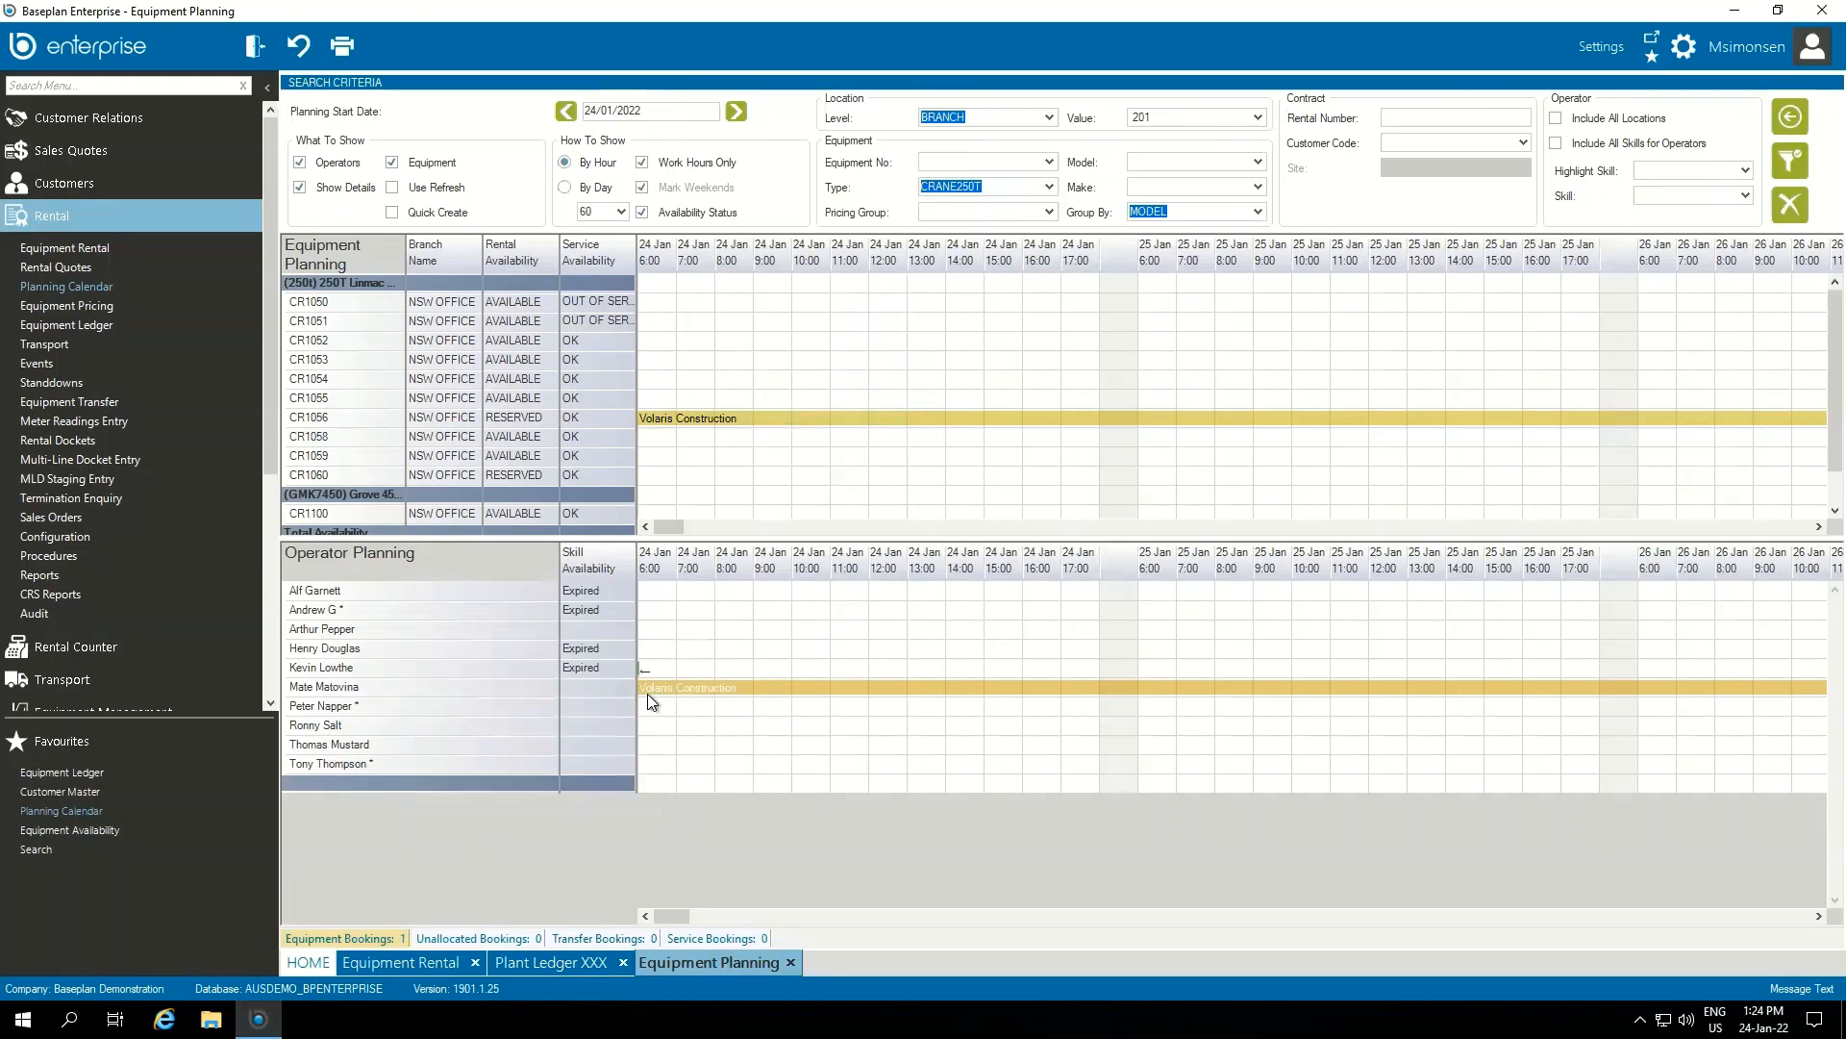
mouse_move(719, 691)
mouse_move(314, 360)
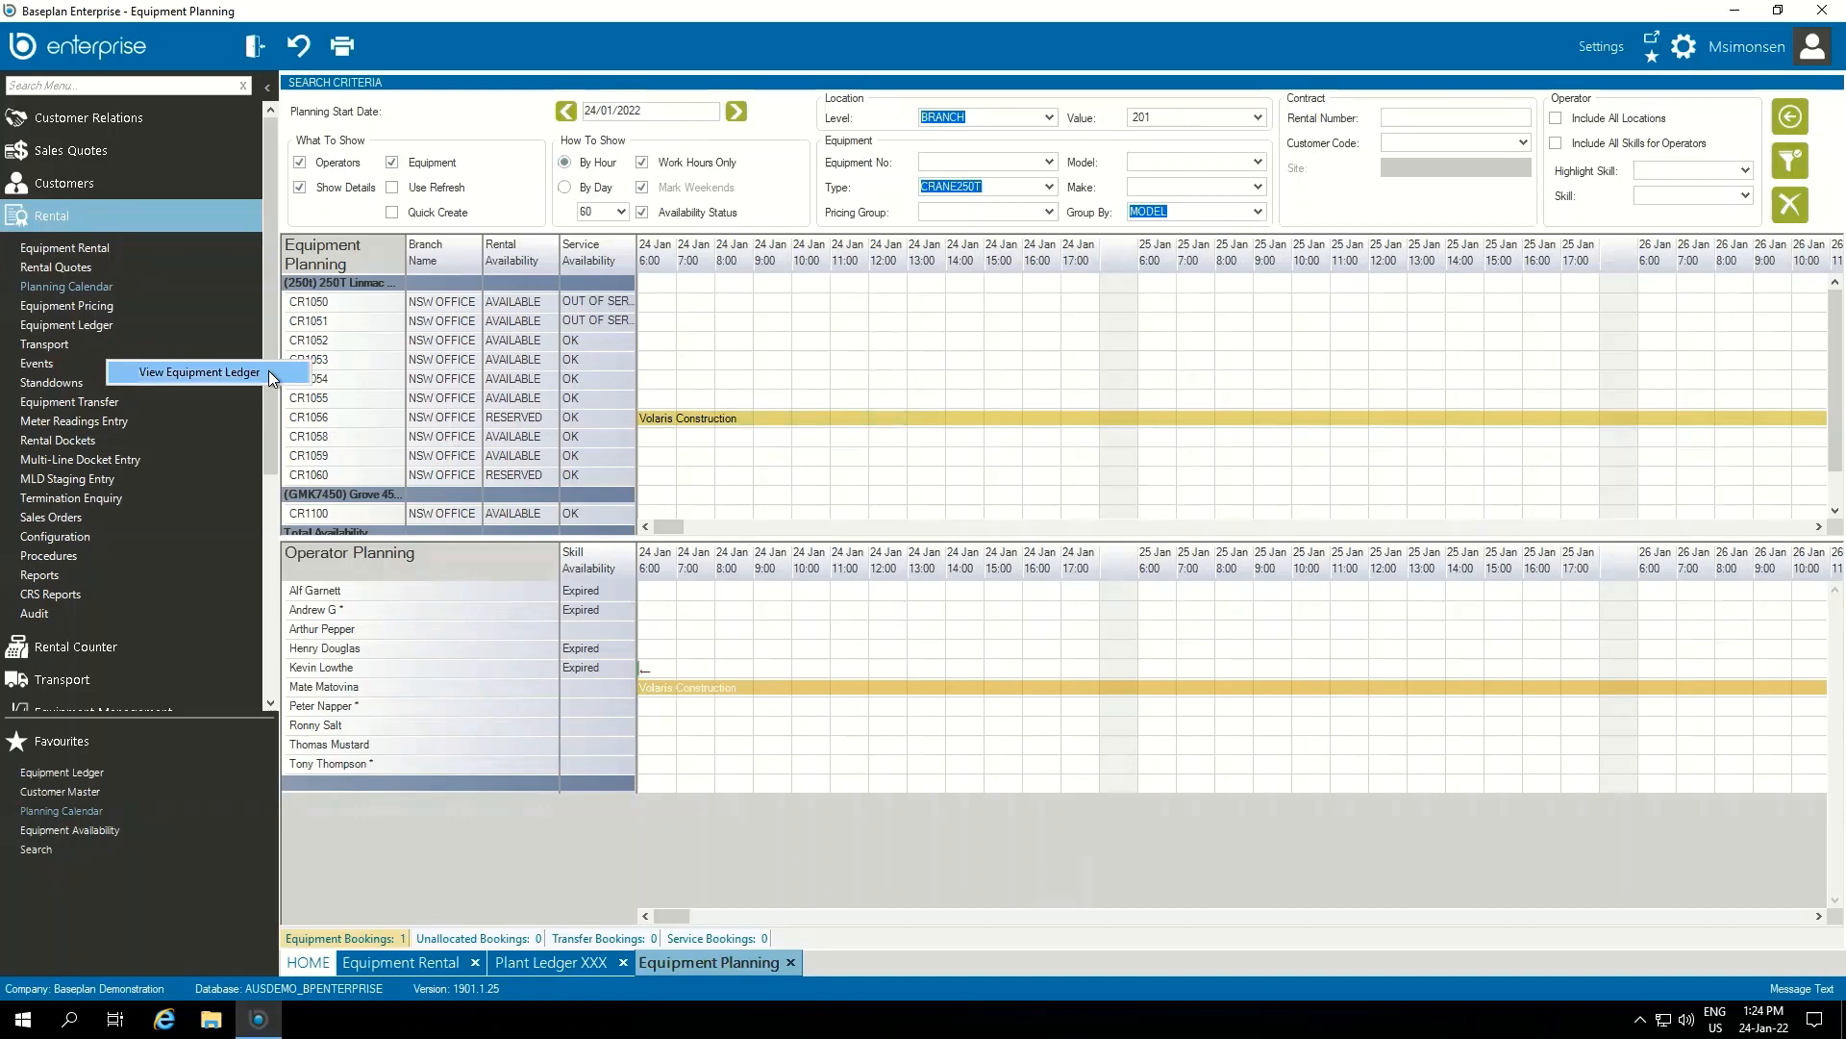
left_click(268, 371)
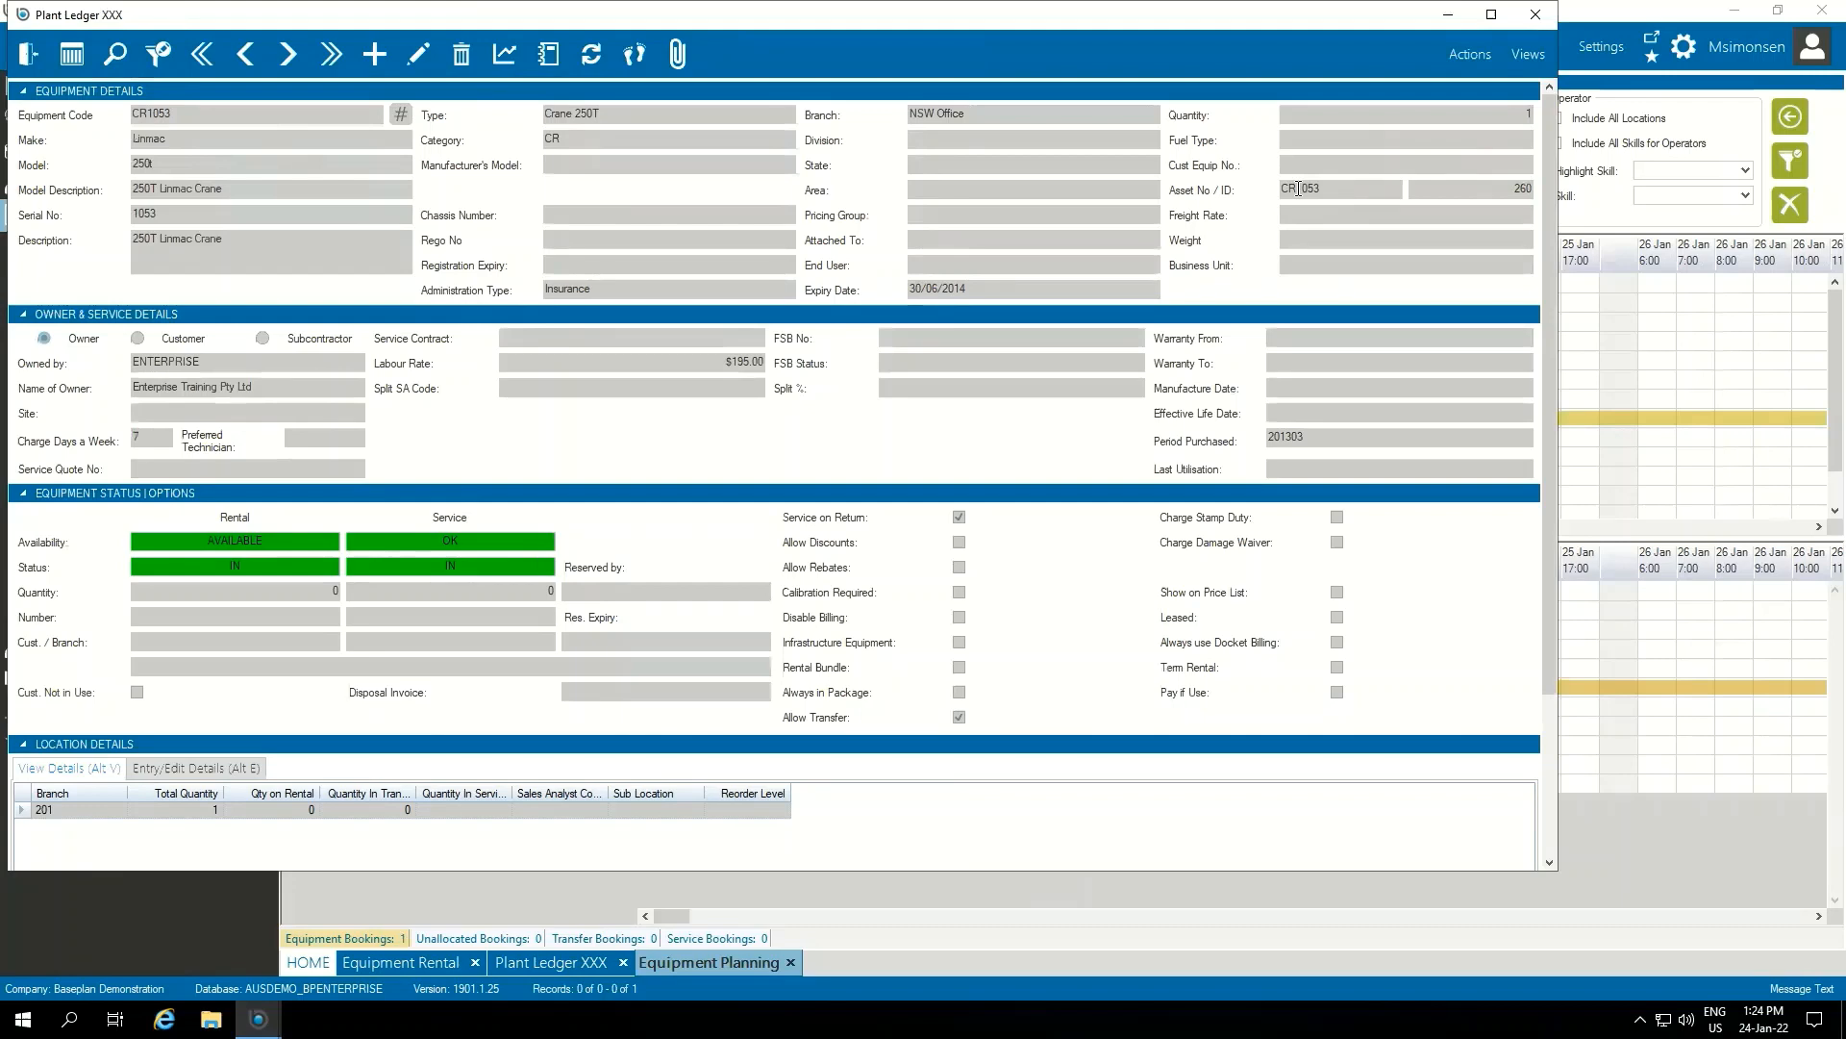
left_click(28, 54)
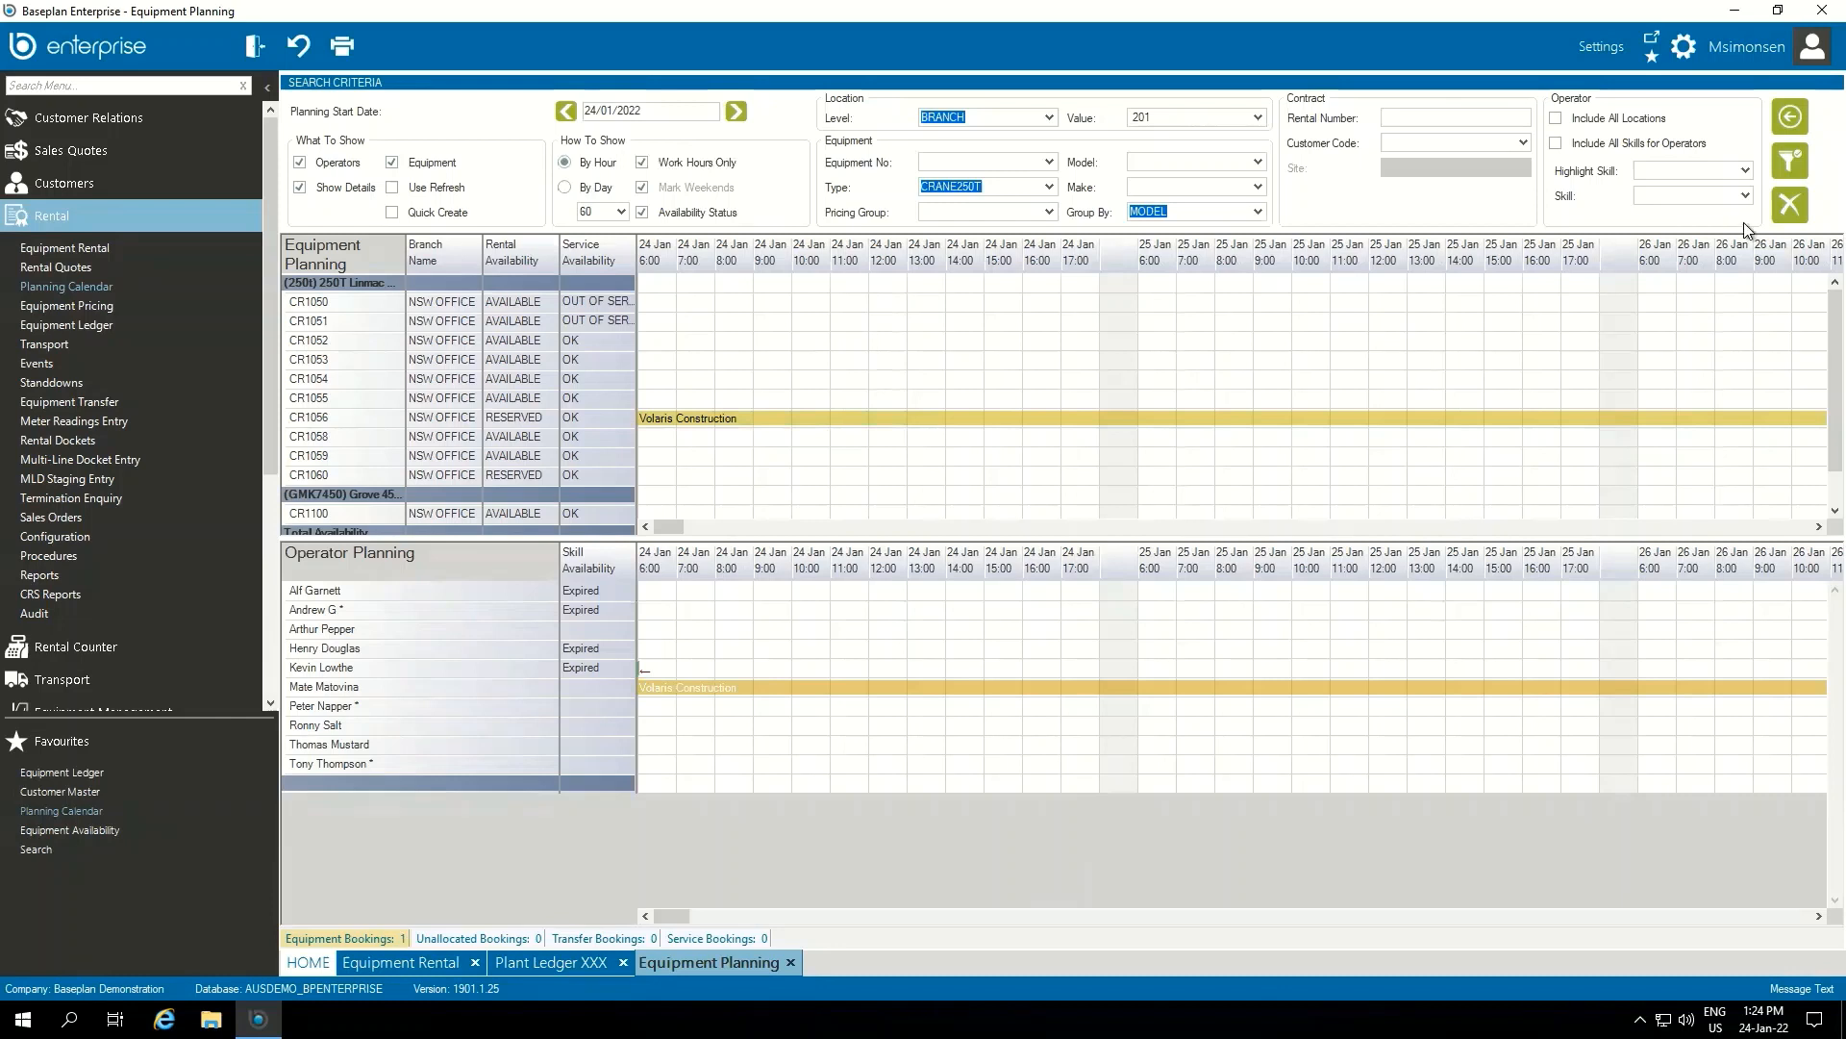
Clear the criteria and filter the daily calendar by Volaris Construction's customer code and site NORTHCONNEX, expanding the SC1224 row
left_click(1791, 204)
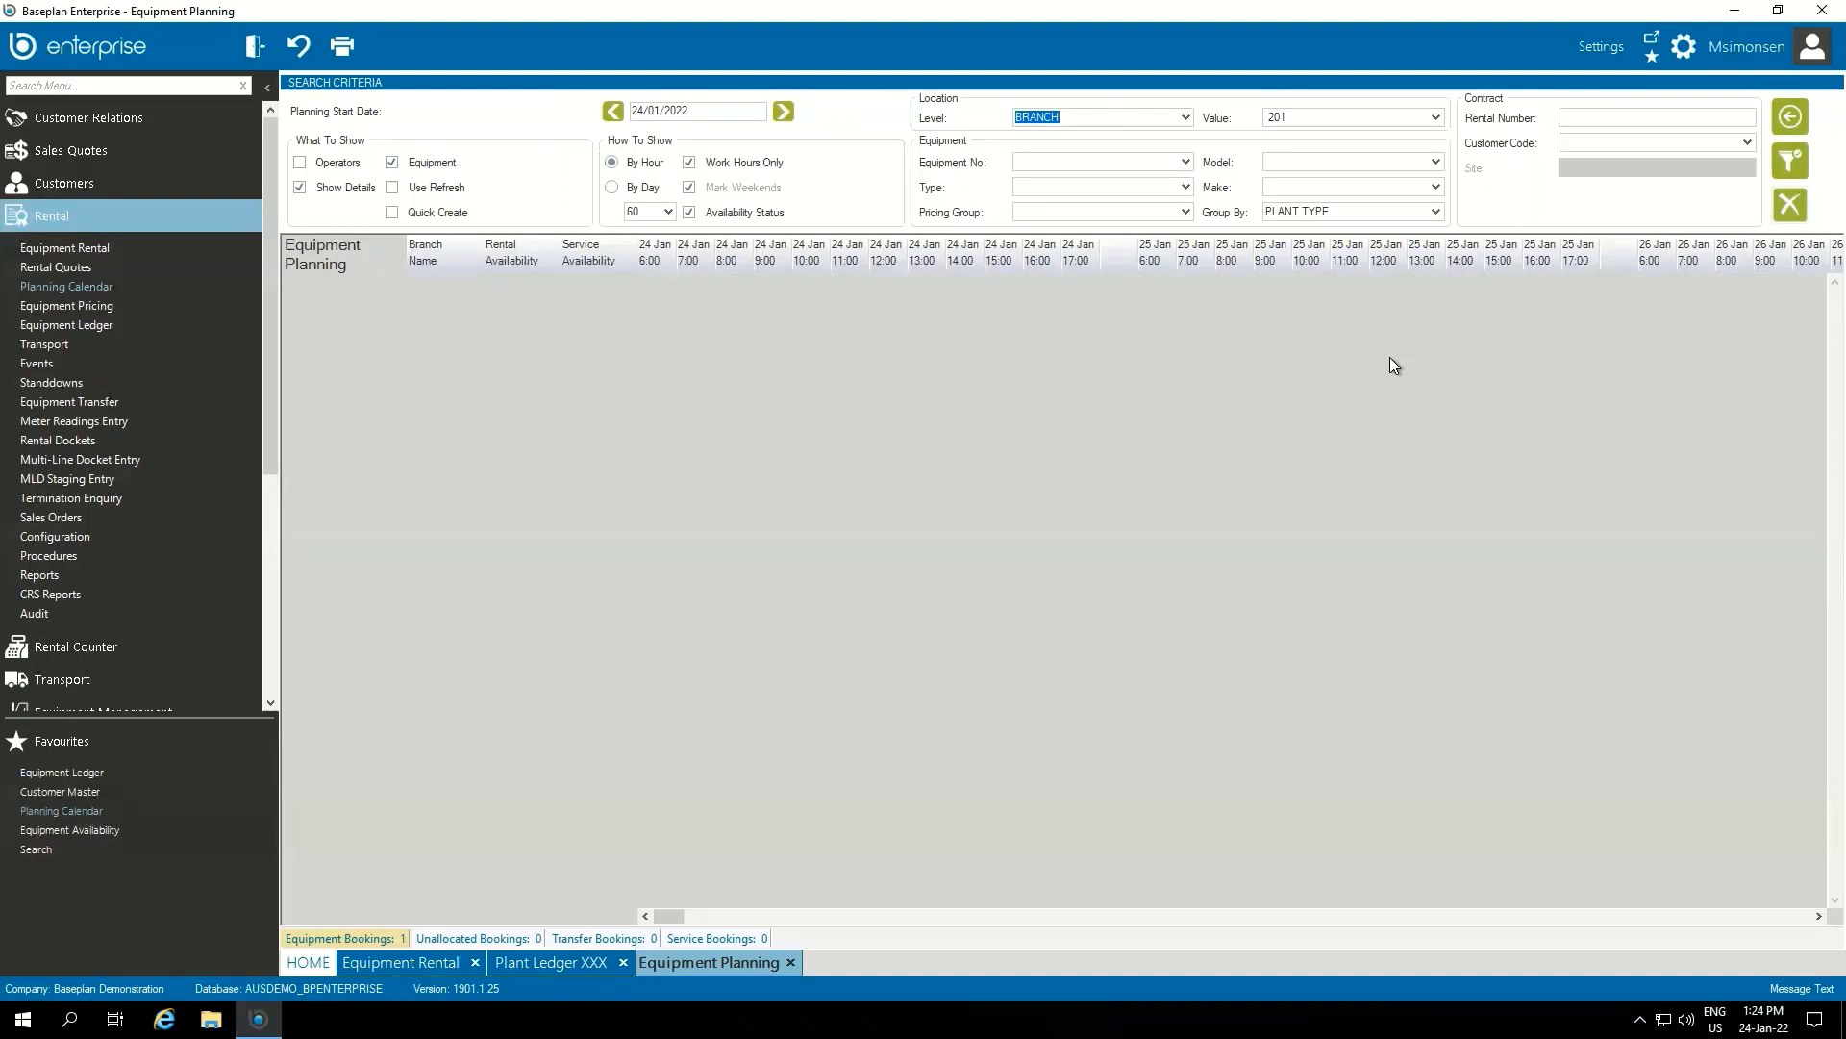
left_click(613, 186)
left_click(1623, 142)
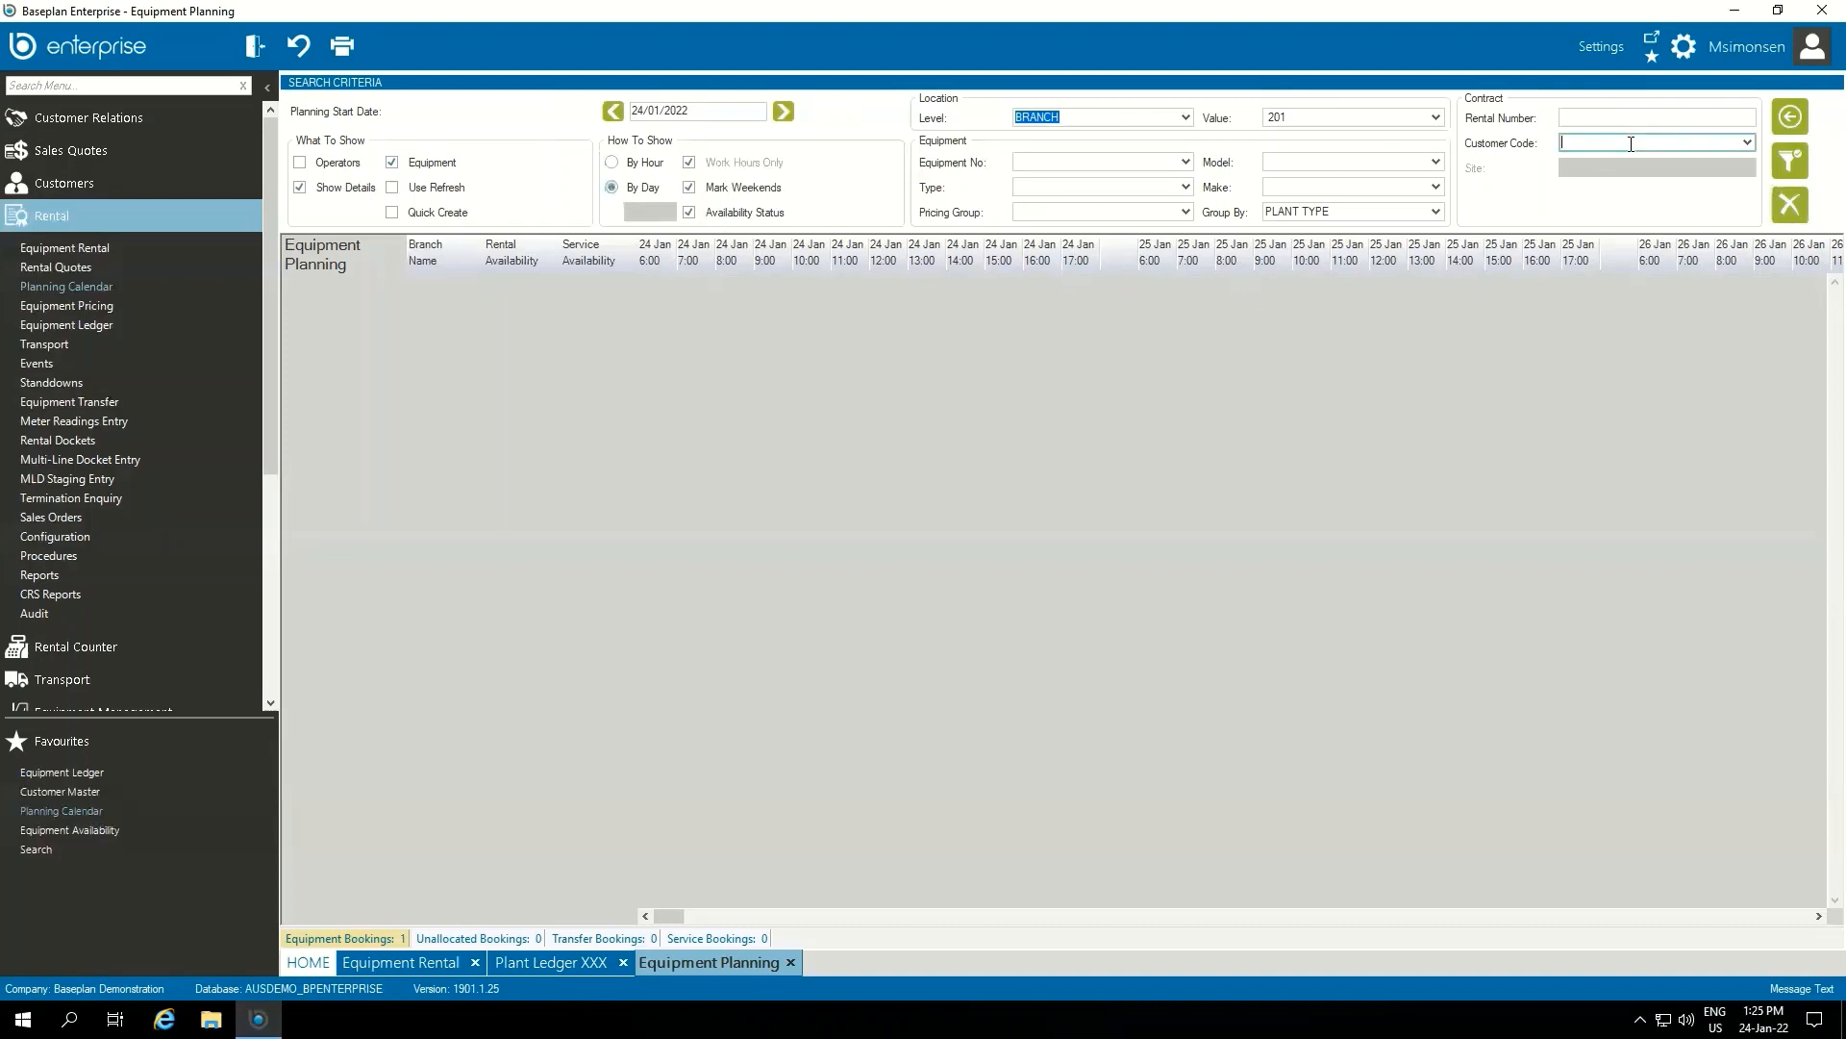
type("VOL001")
key("Tab")
left_click(1746, 167)
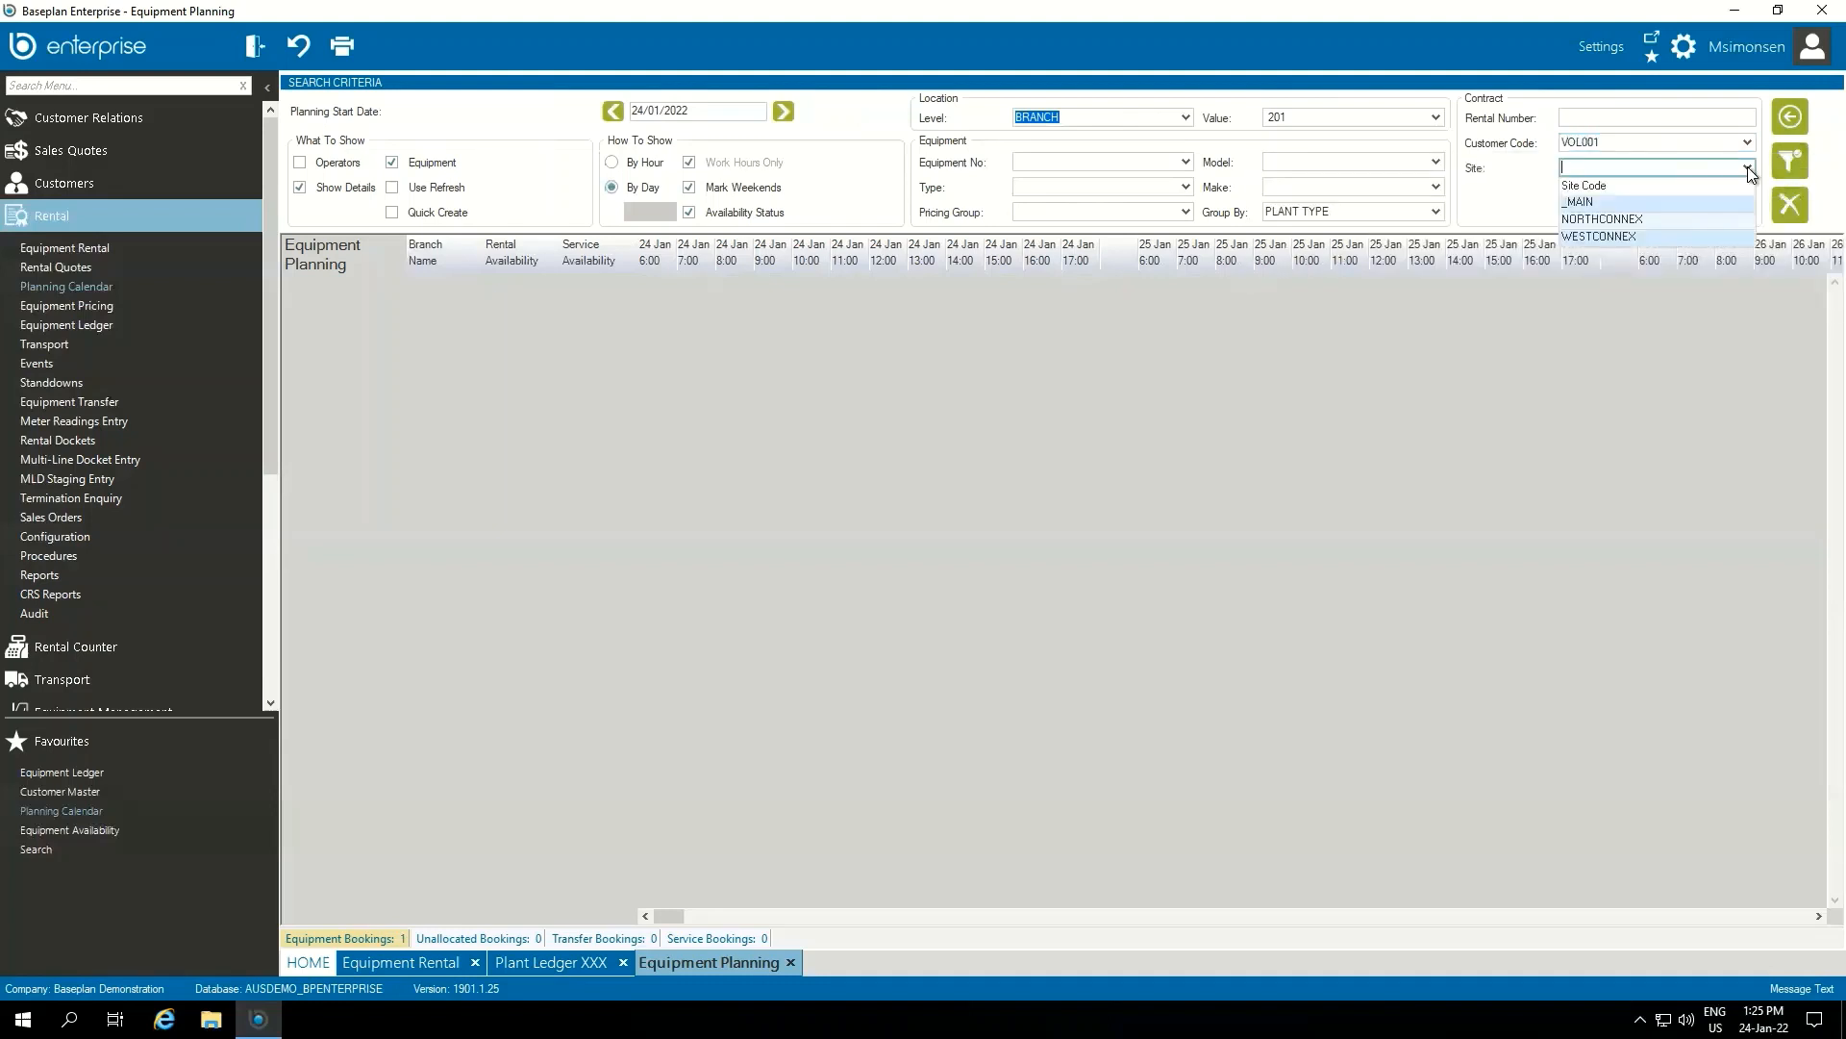
left_click(1652, 219)
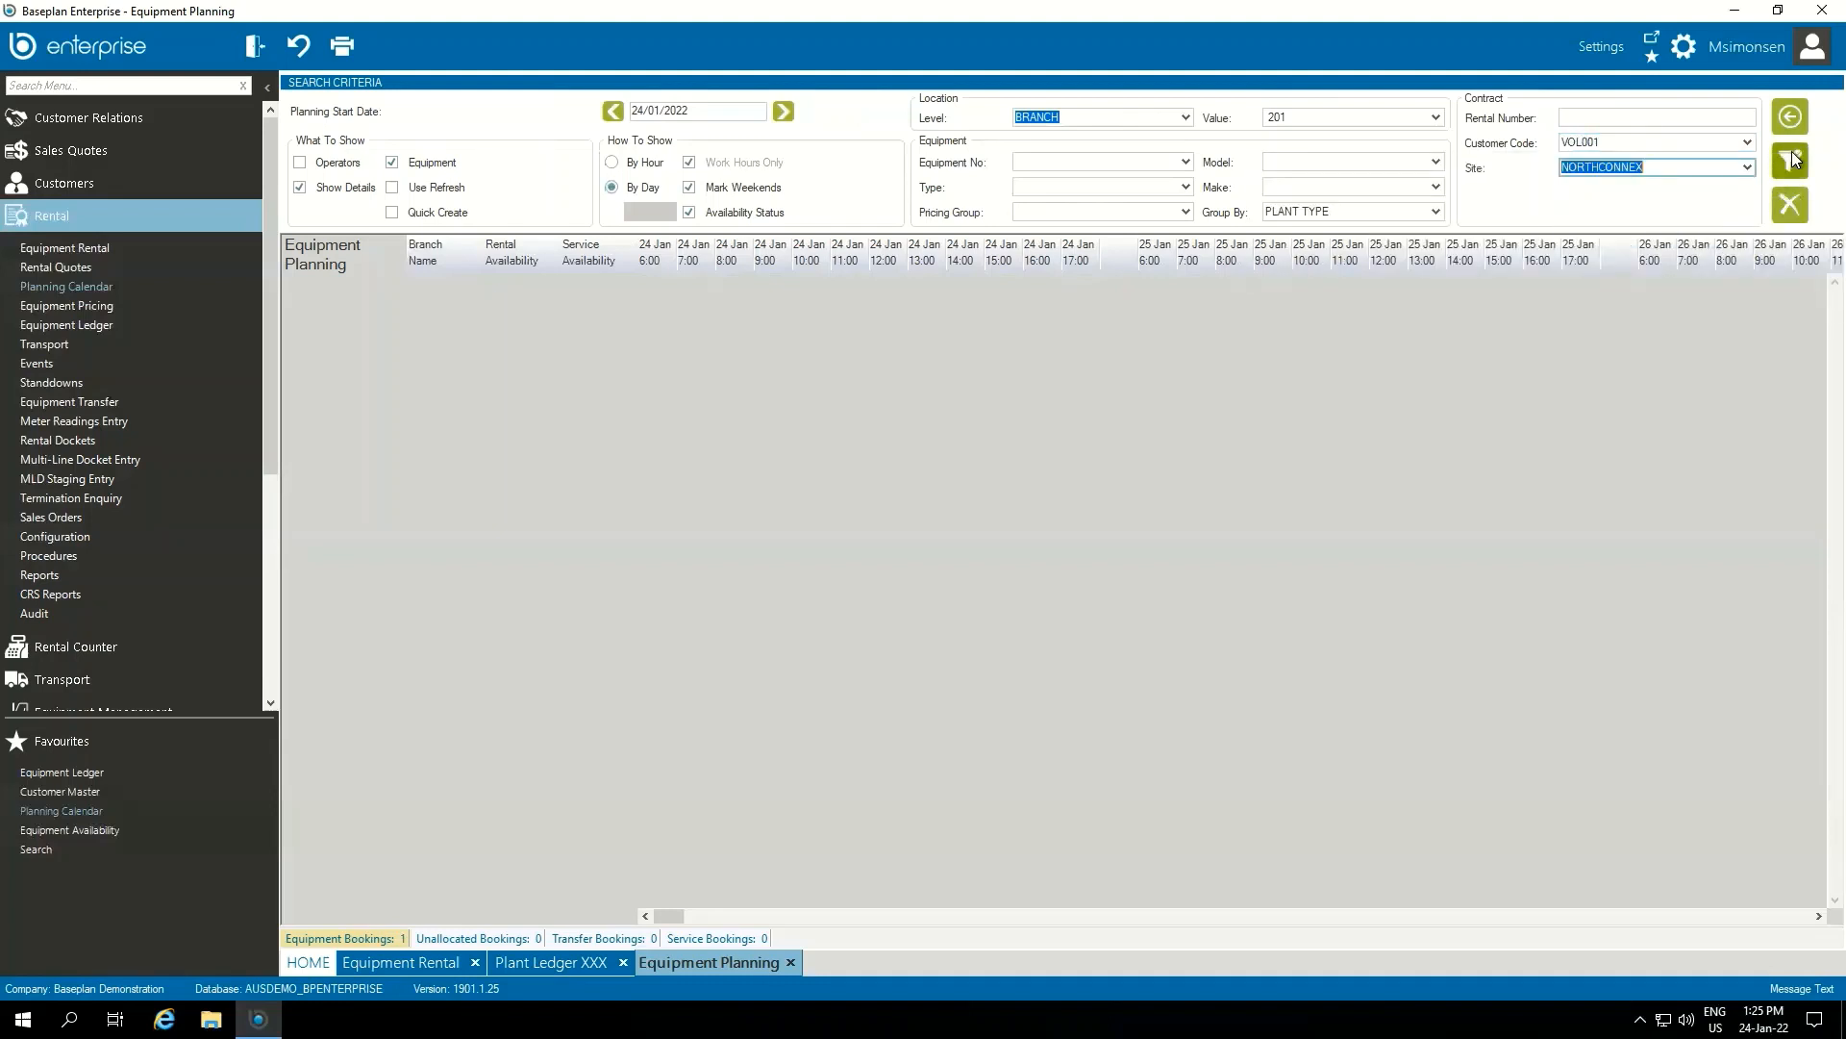
left_click(1791, 154)
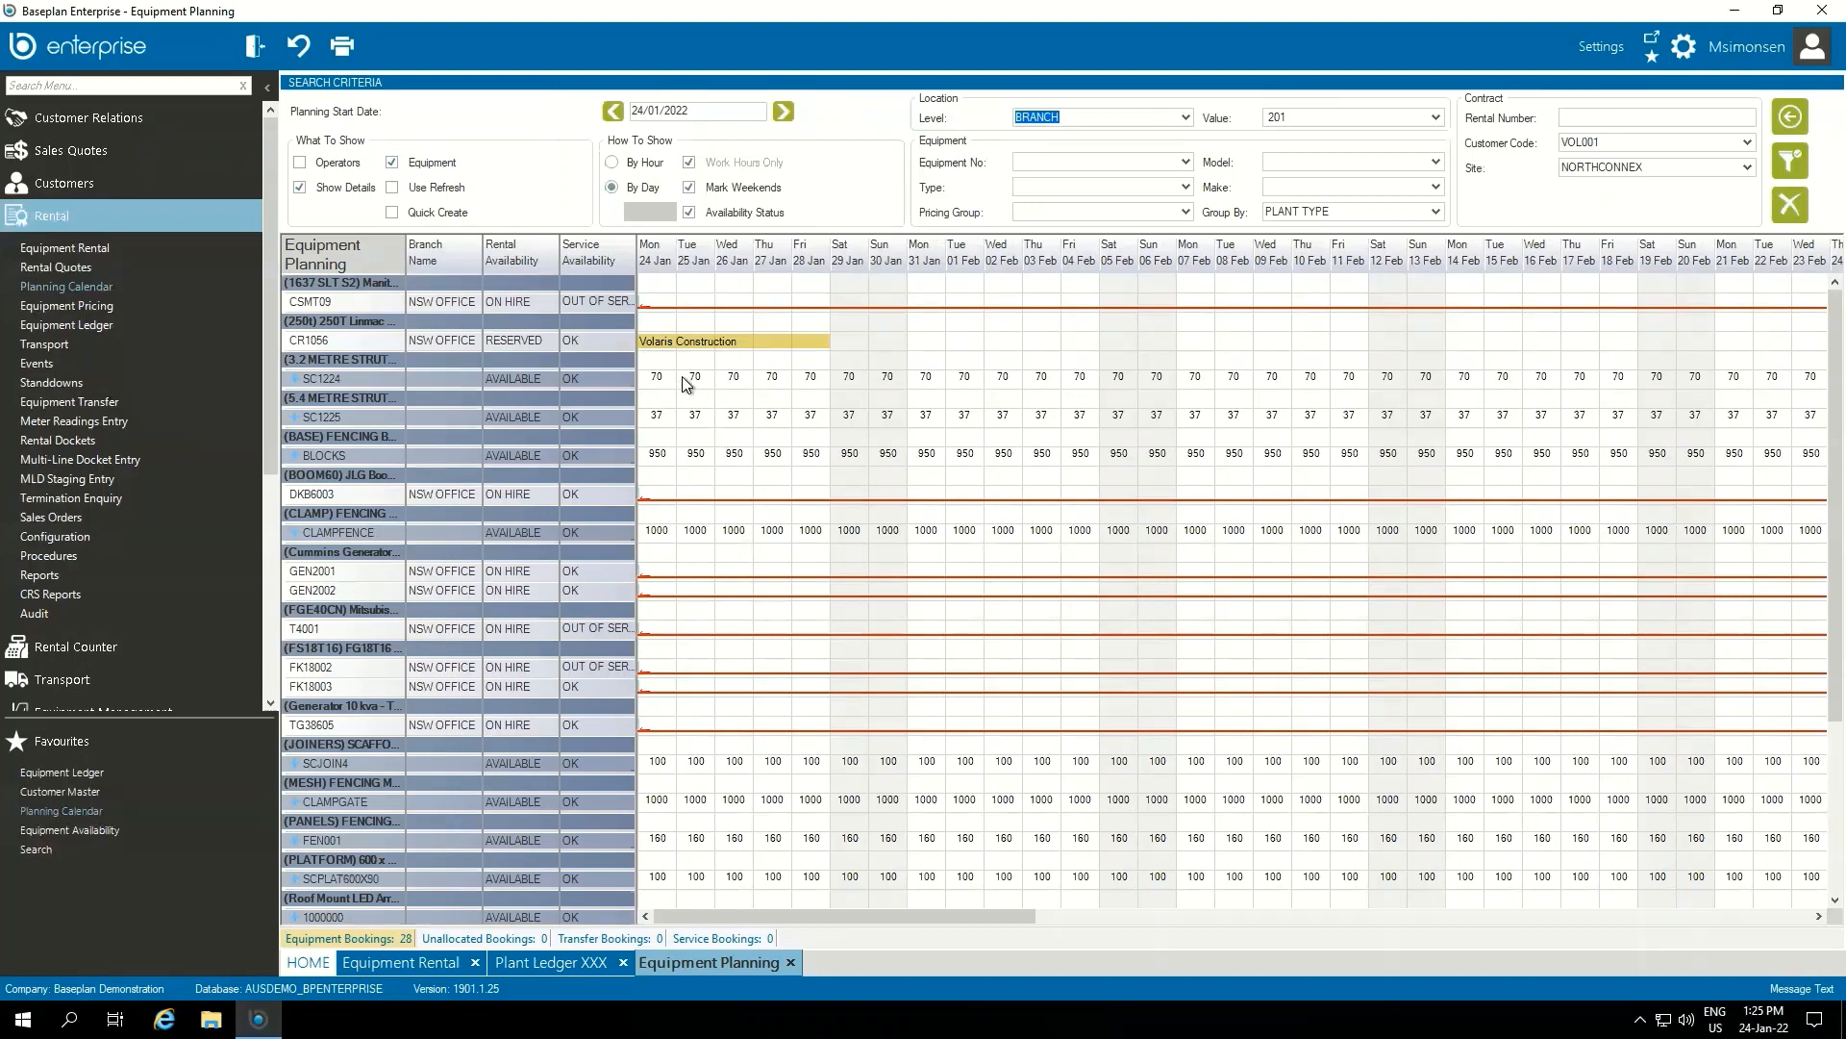
left_click(297, 382)
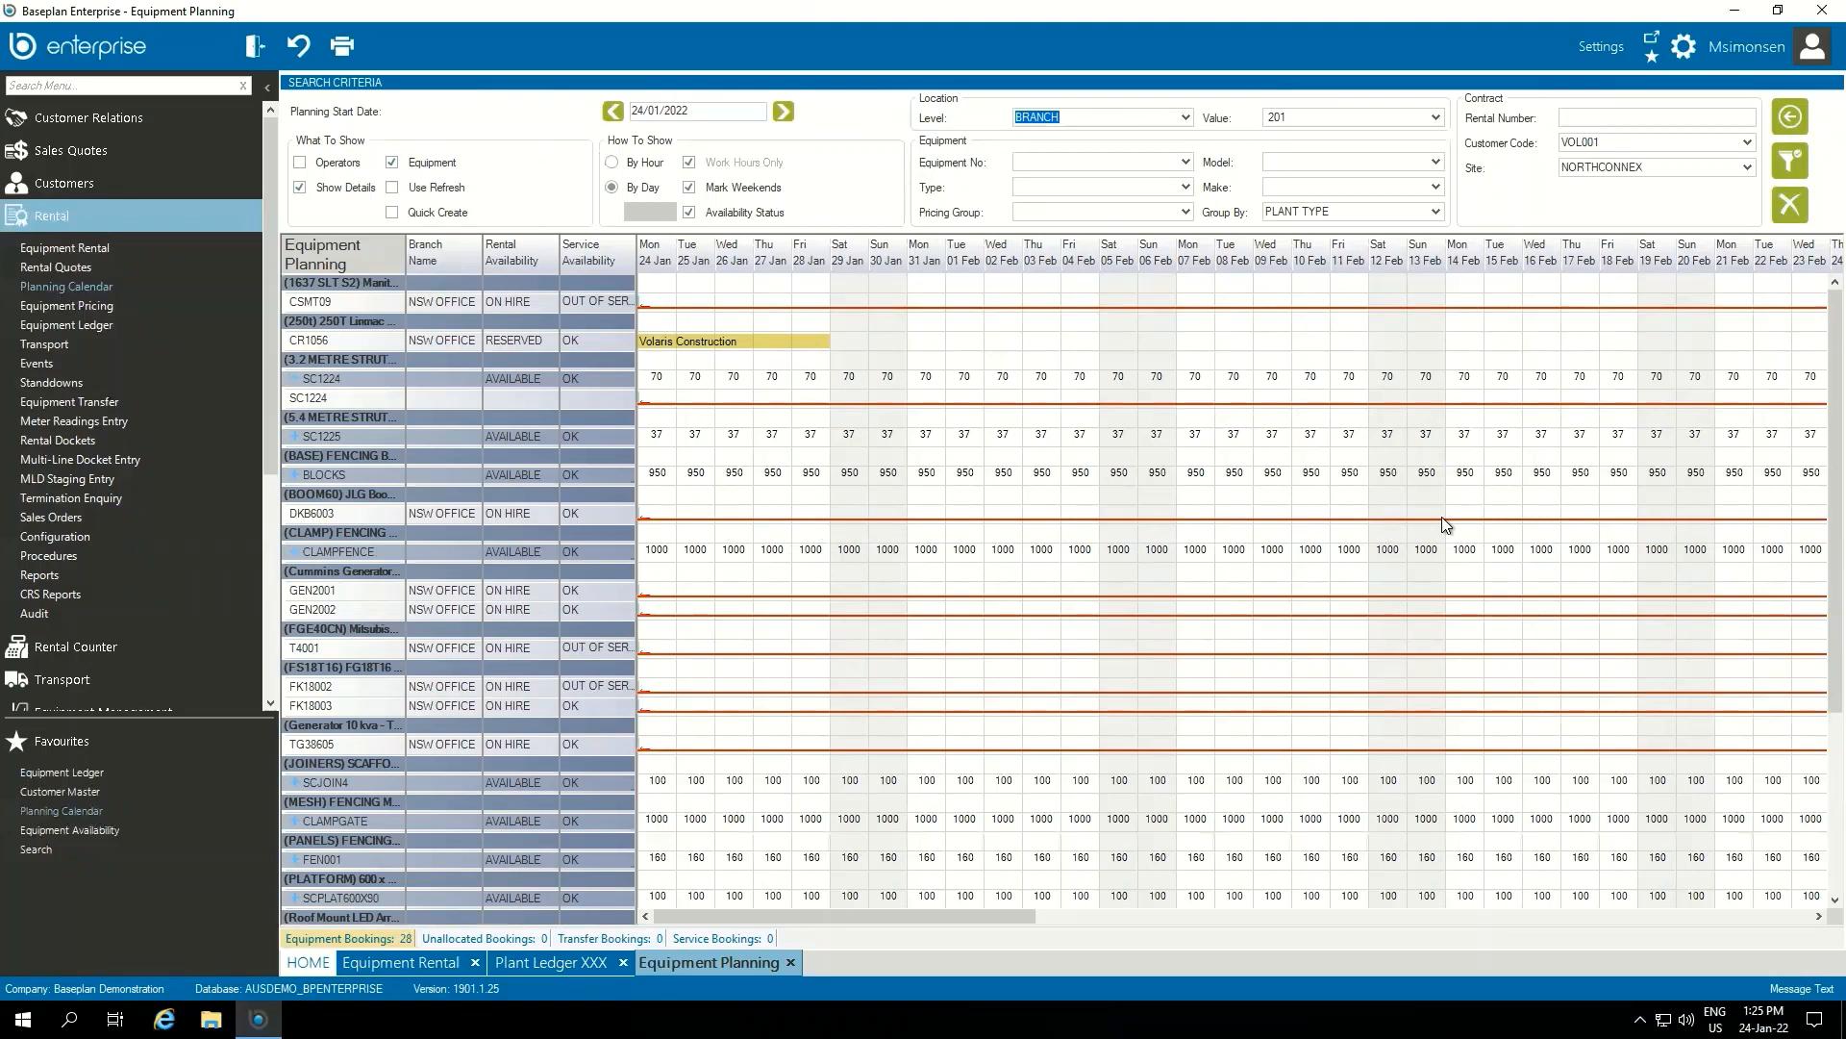
Remove the customer code and site filters and refresh the calendar to show all equipment
double_click(1670, 140)
key("BackSpace")
double_click(1574, 171)
key("BackSpace")
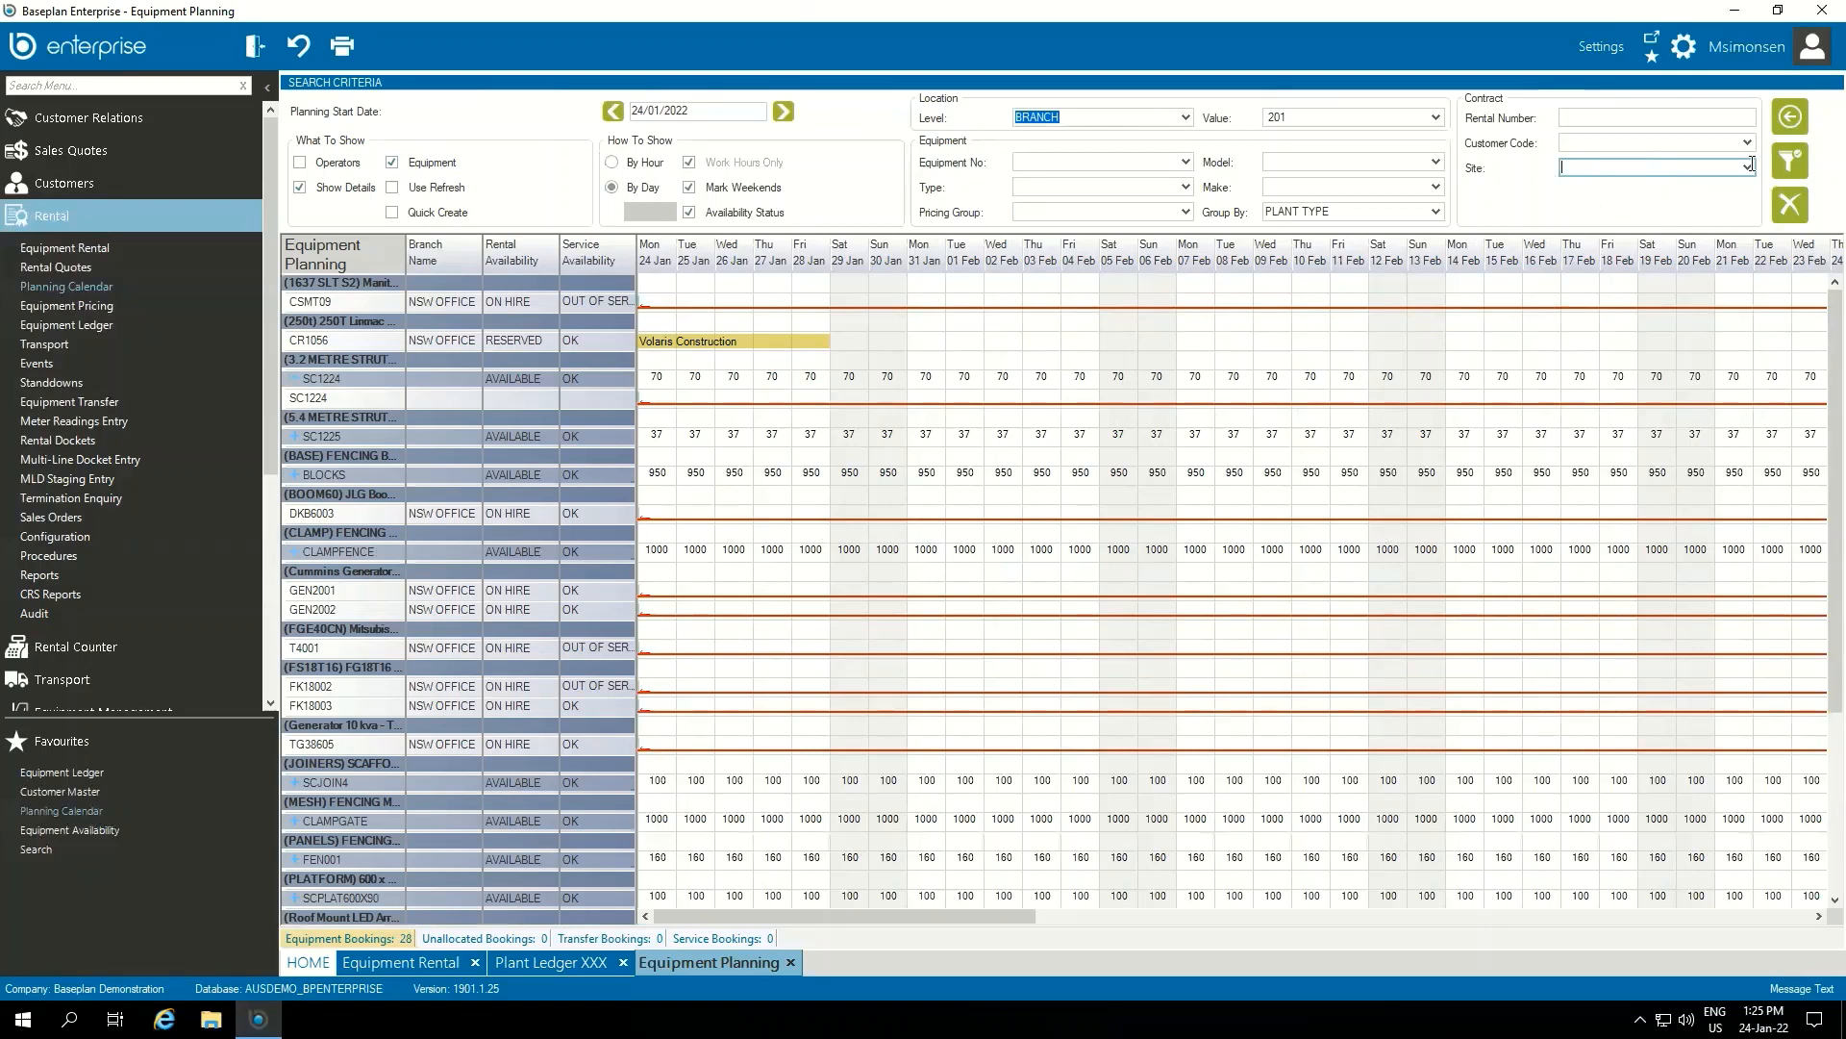
left_click(1798, 164)
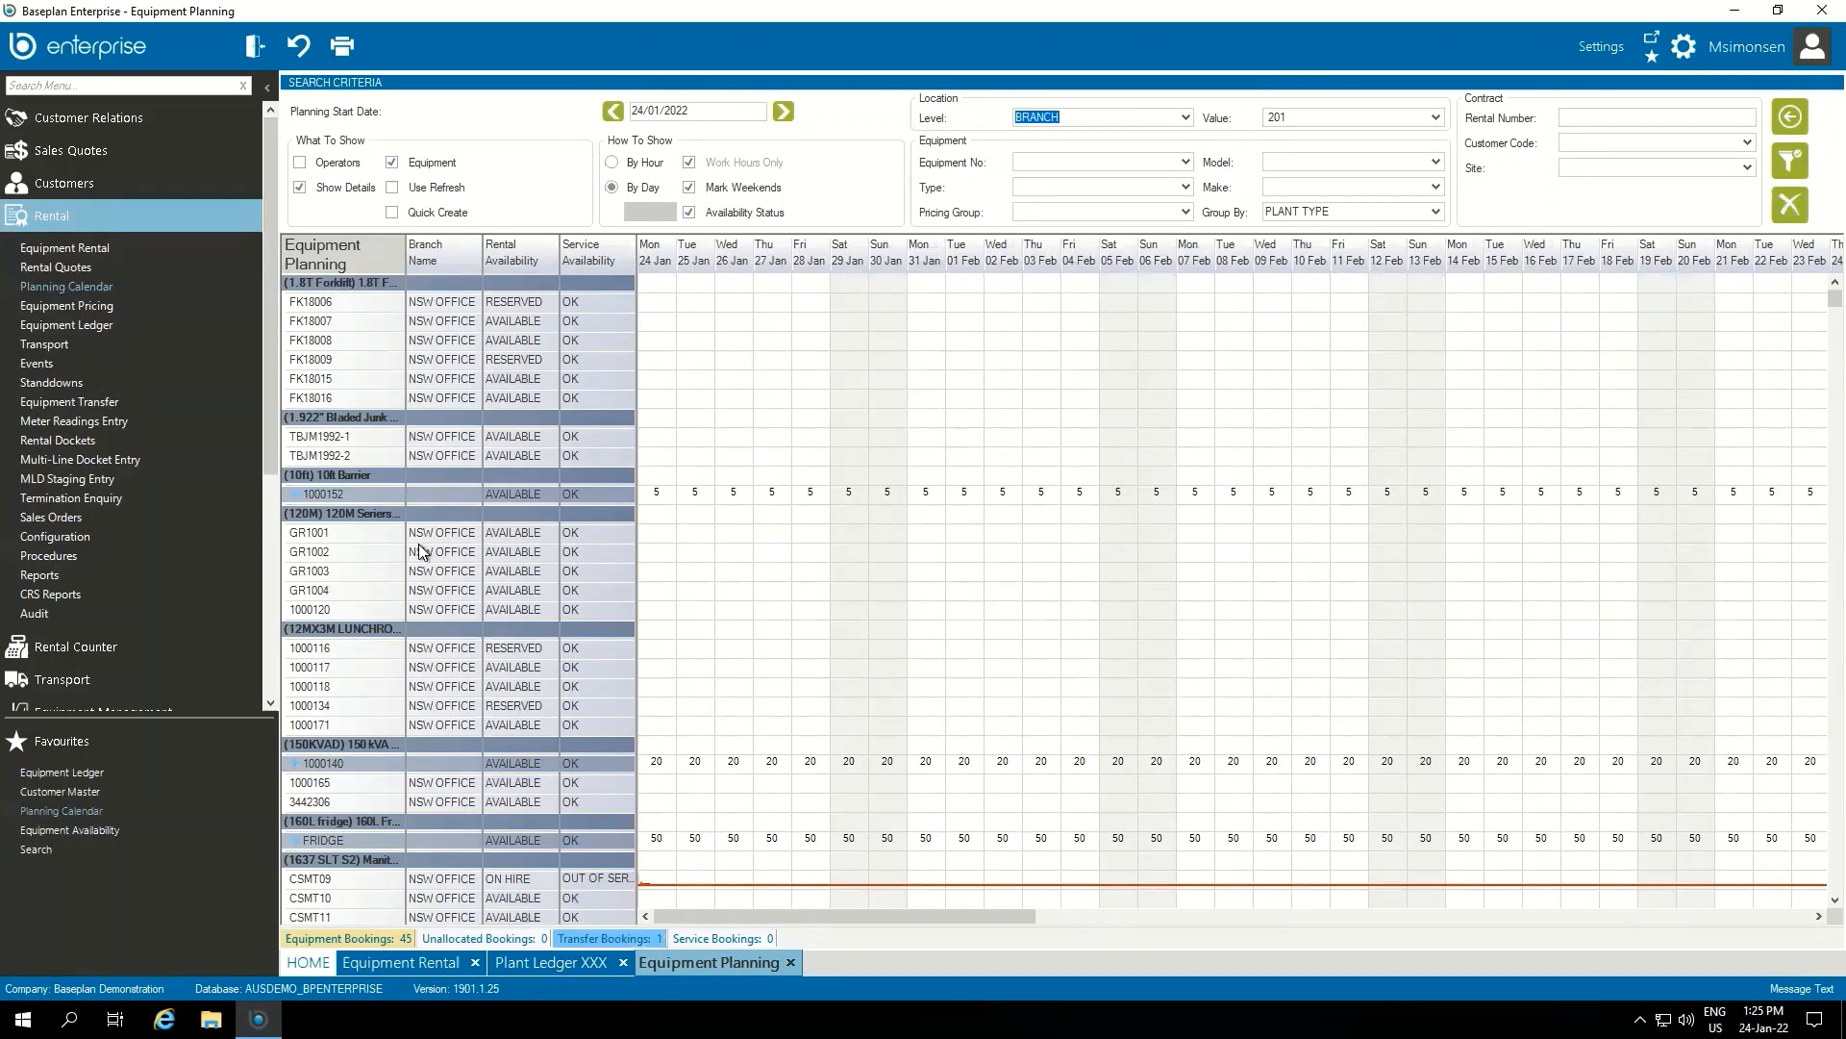
scroll(660, 612, "down", 10)
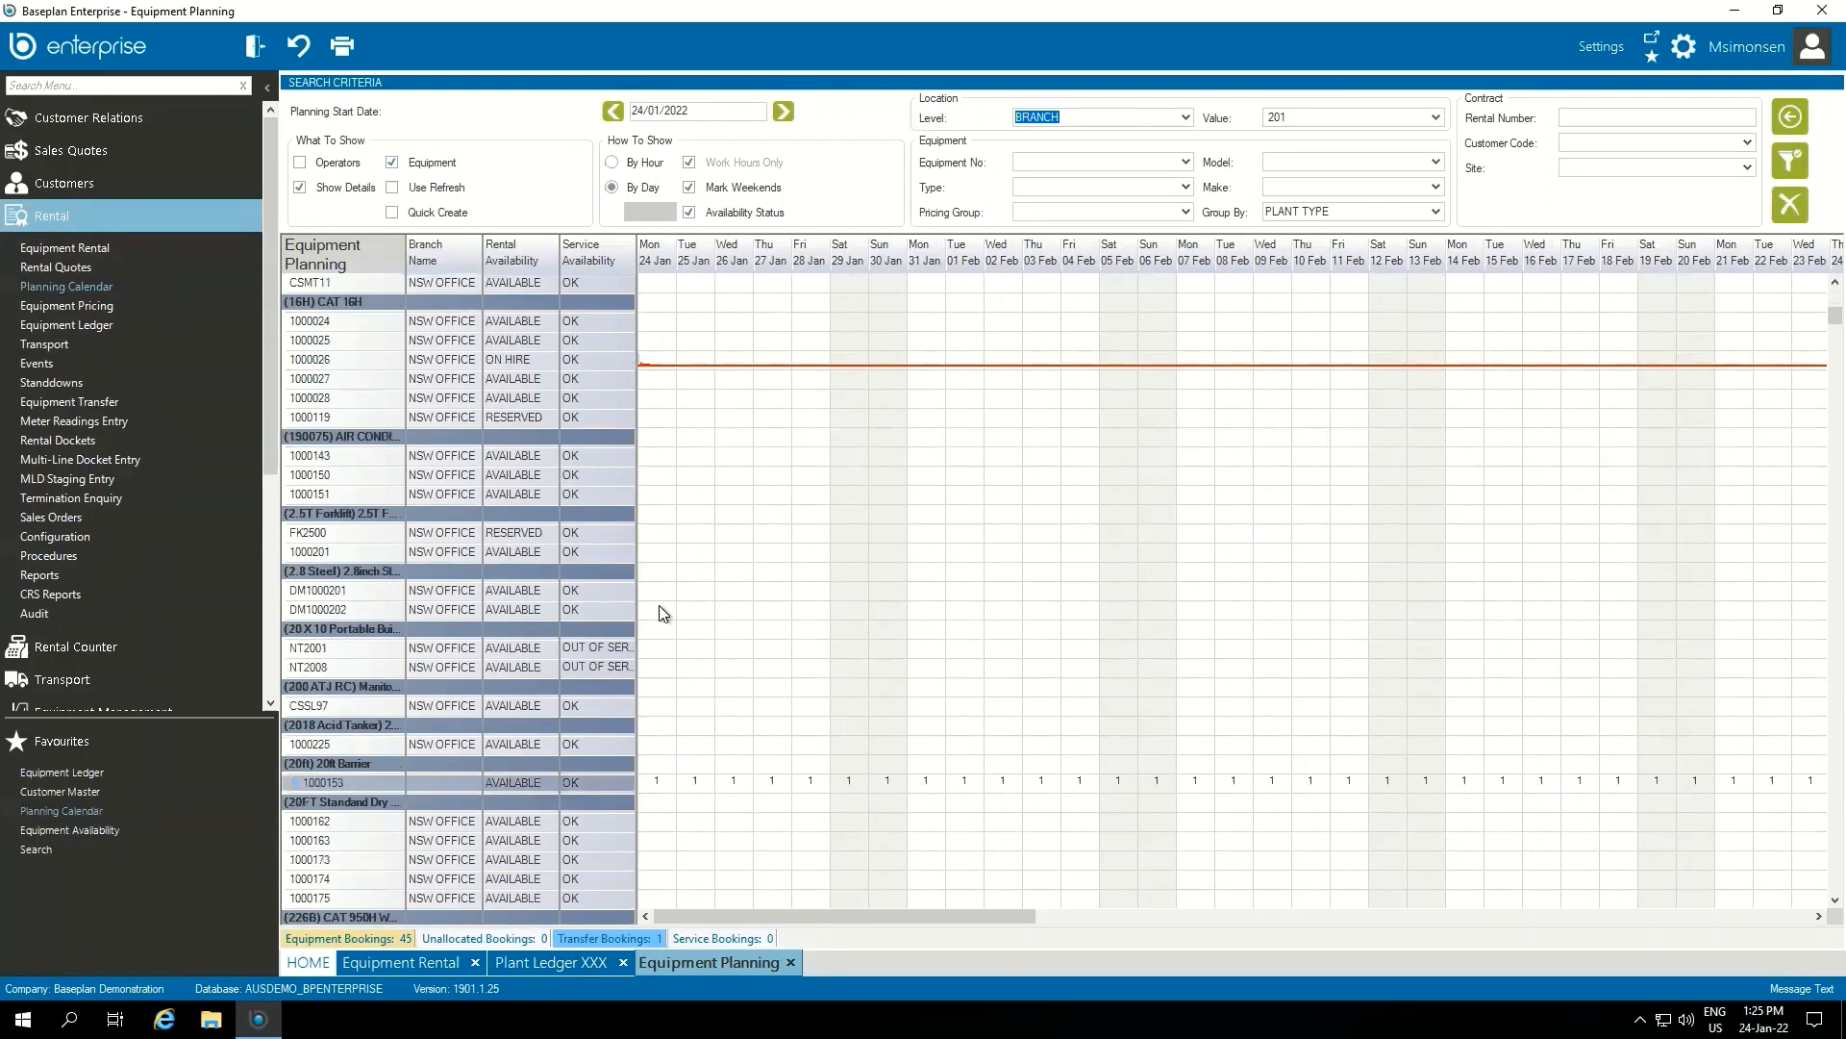
scroll(662, 613, "up", 7)
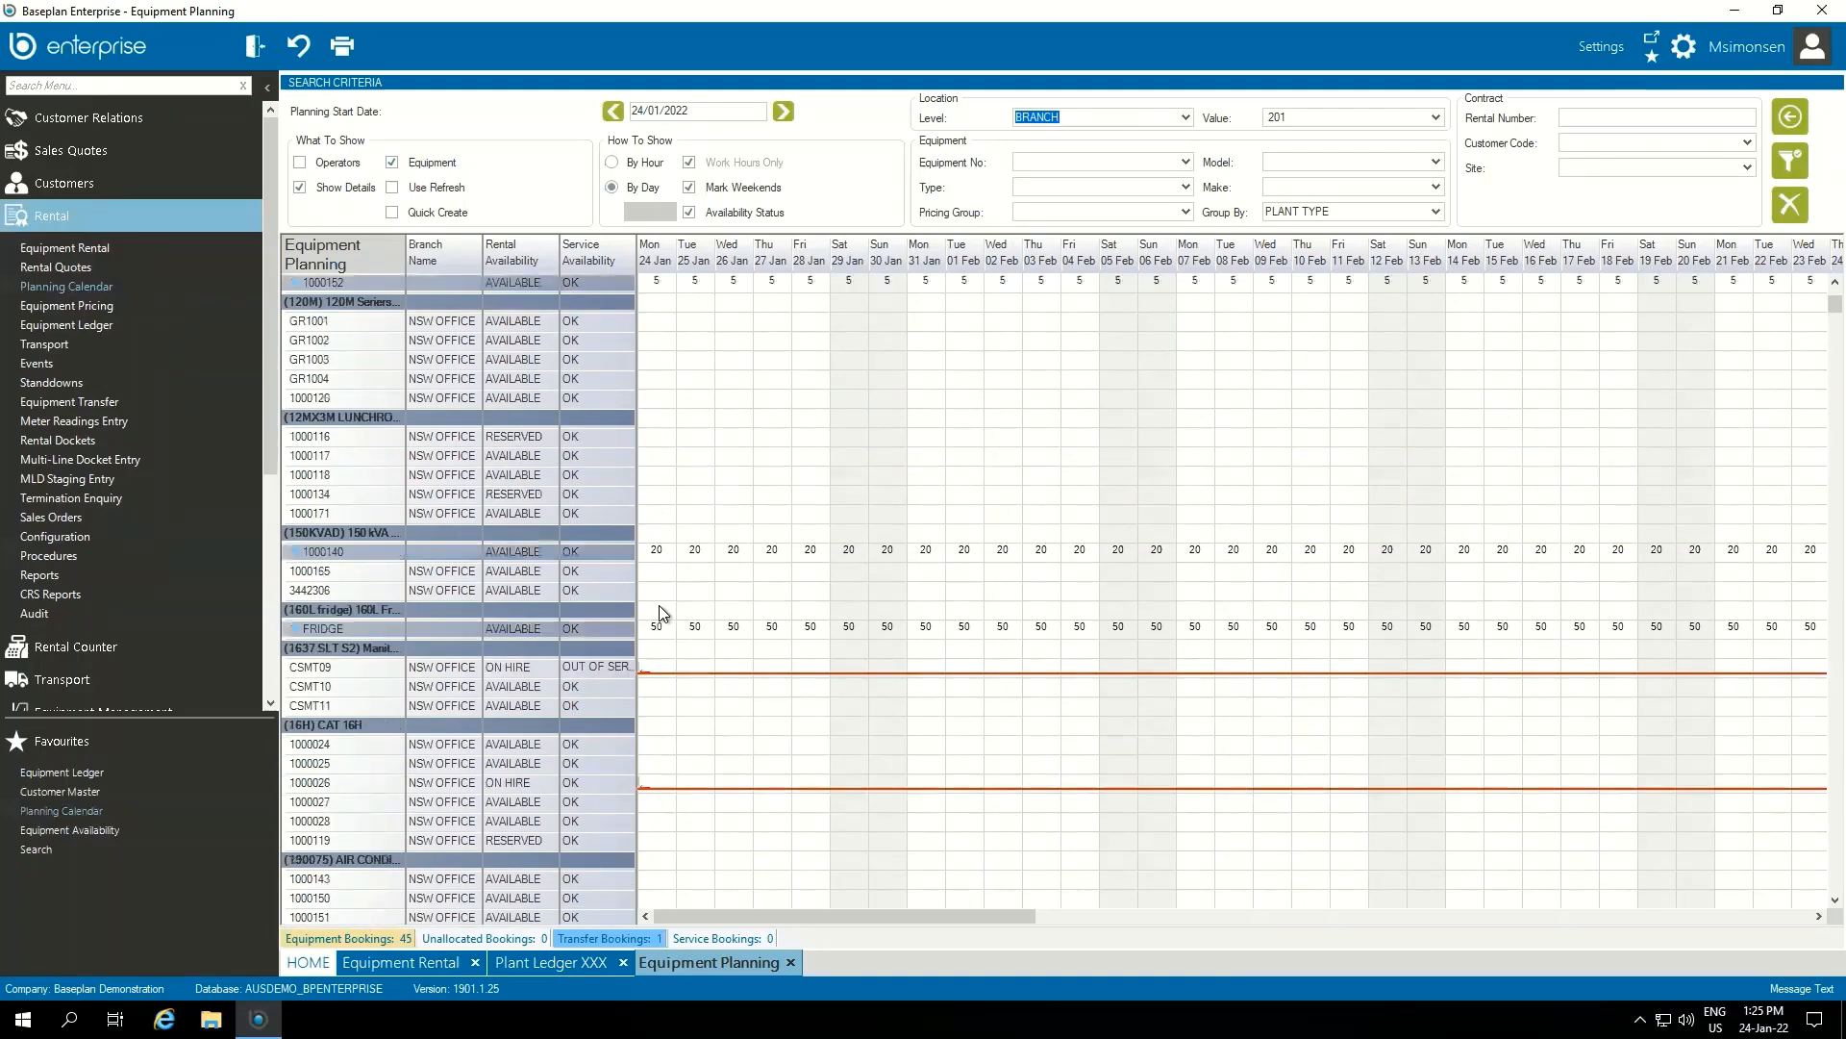